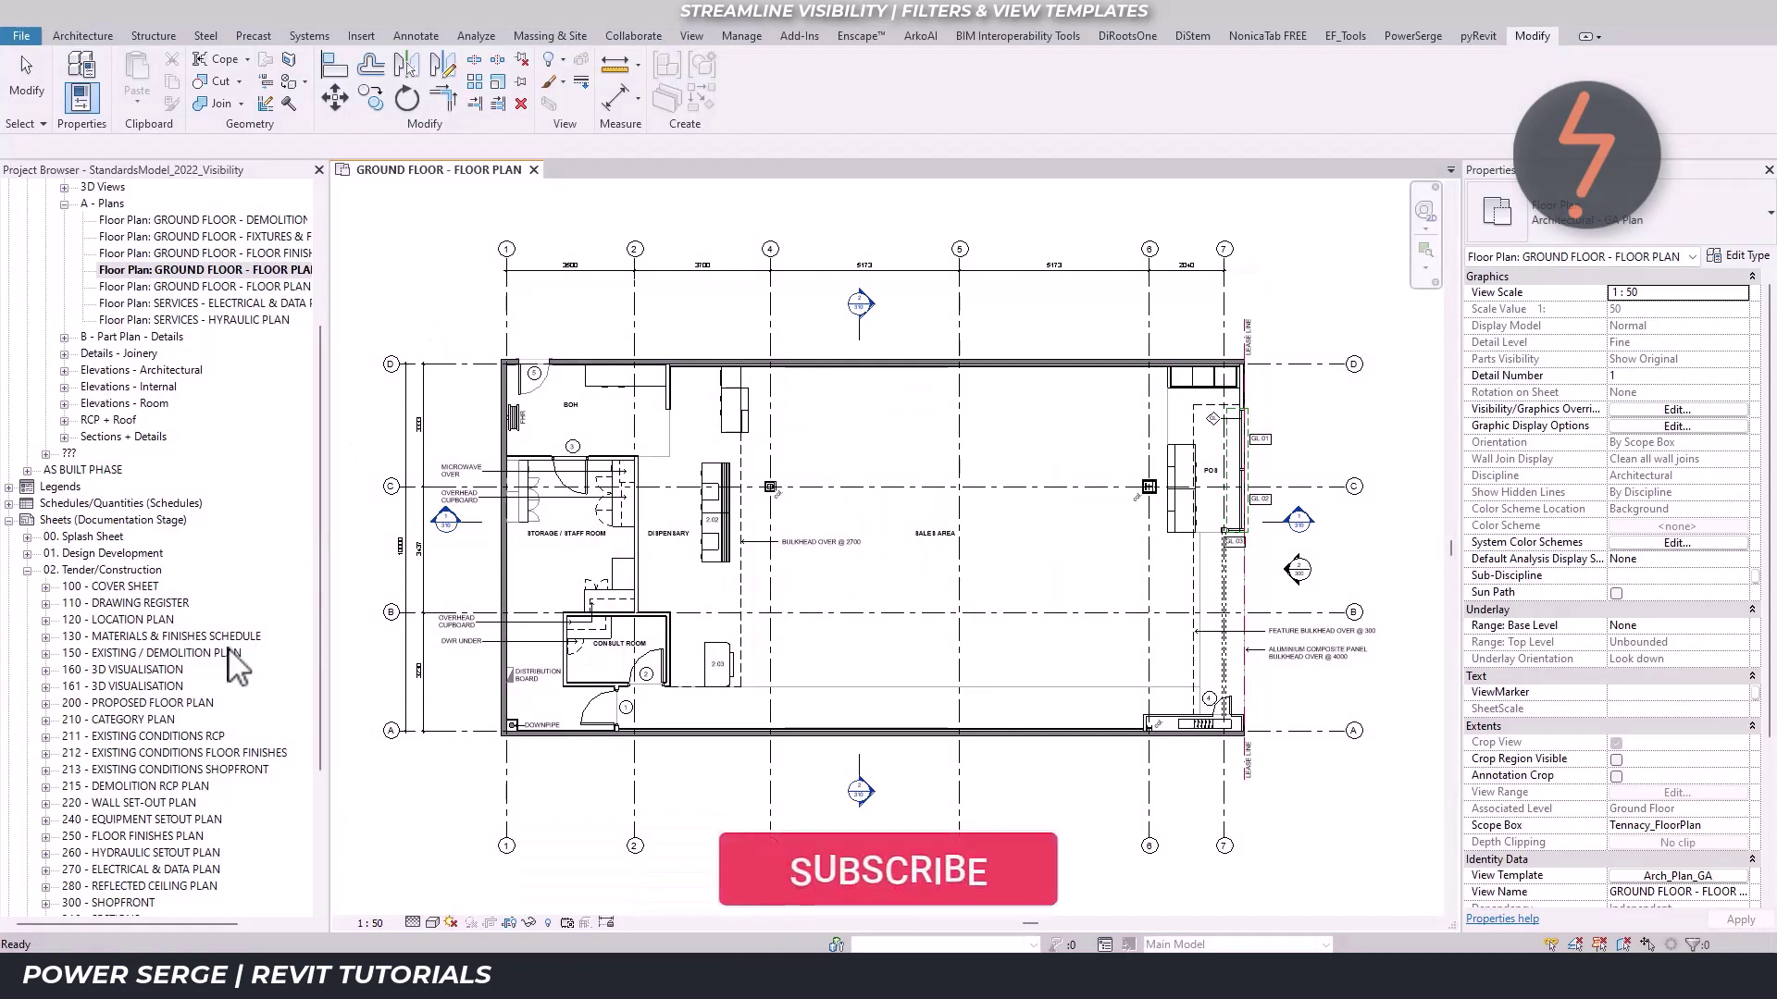
# Open the sheets 200 - PROPOSED FLOOR PLAN and 280 - REFLECTED CEILING PLAN
pyautogui.doubleClick(196, 704)
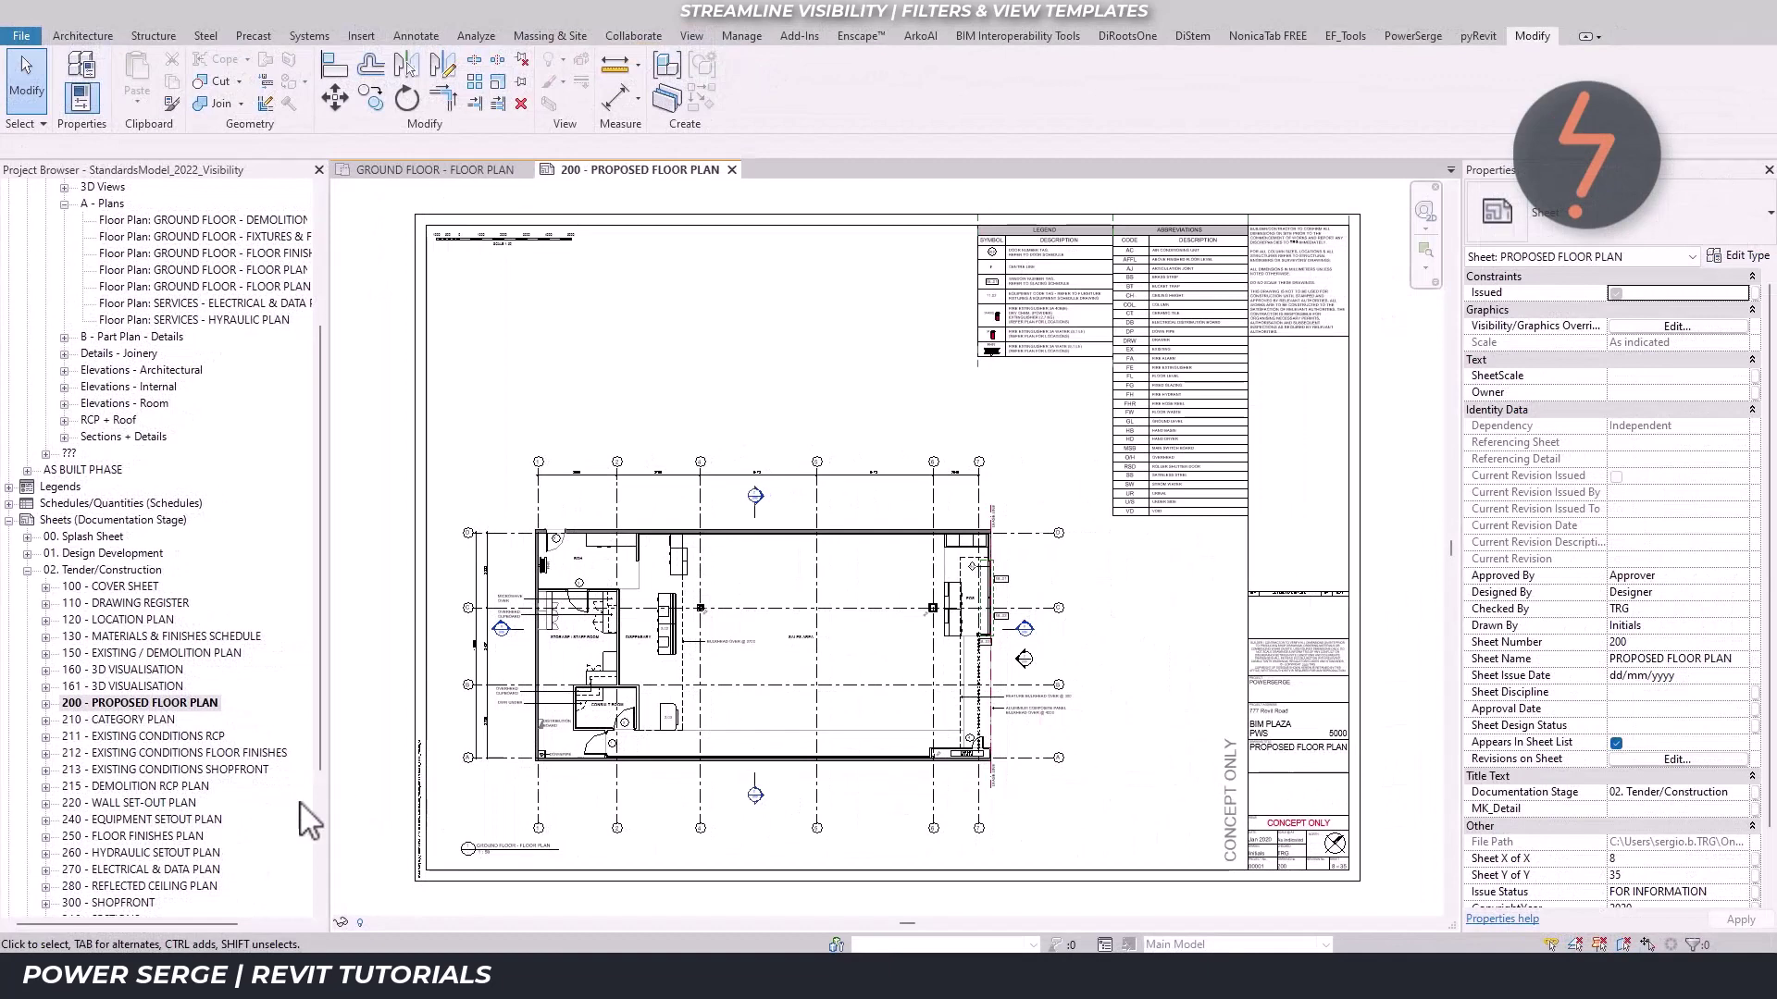
pyautogui.scroll(-3, 268, 805)
pyautogui.scroll(-2, 242, 807)
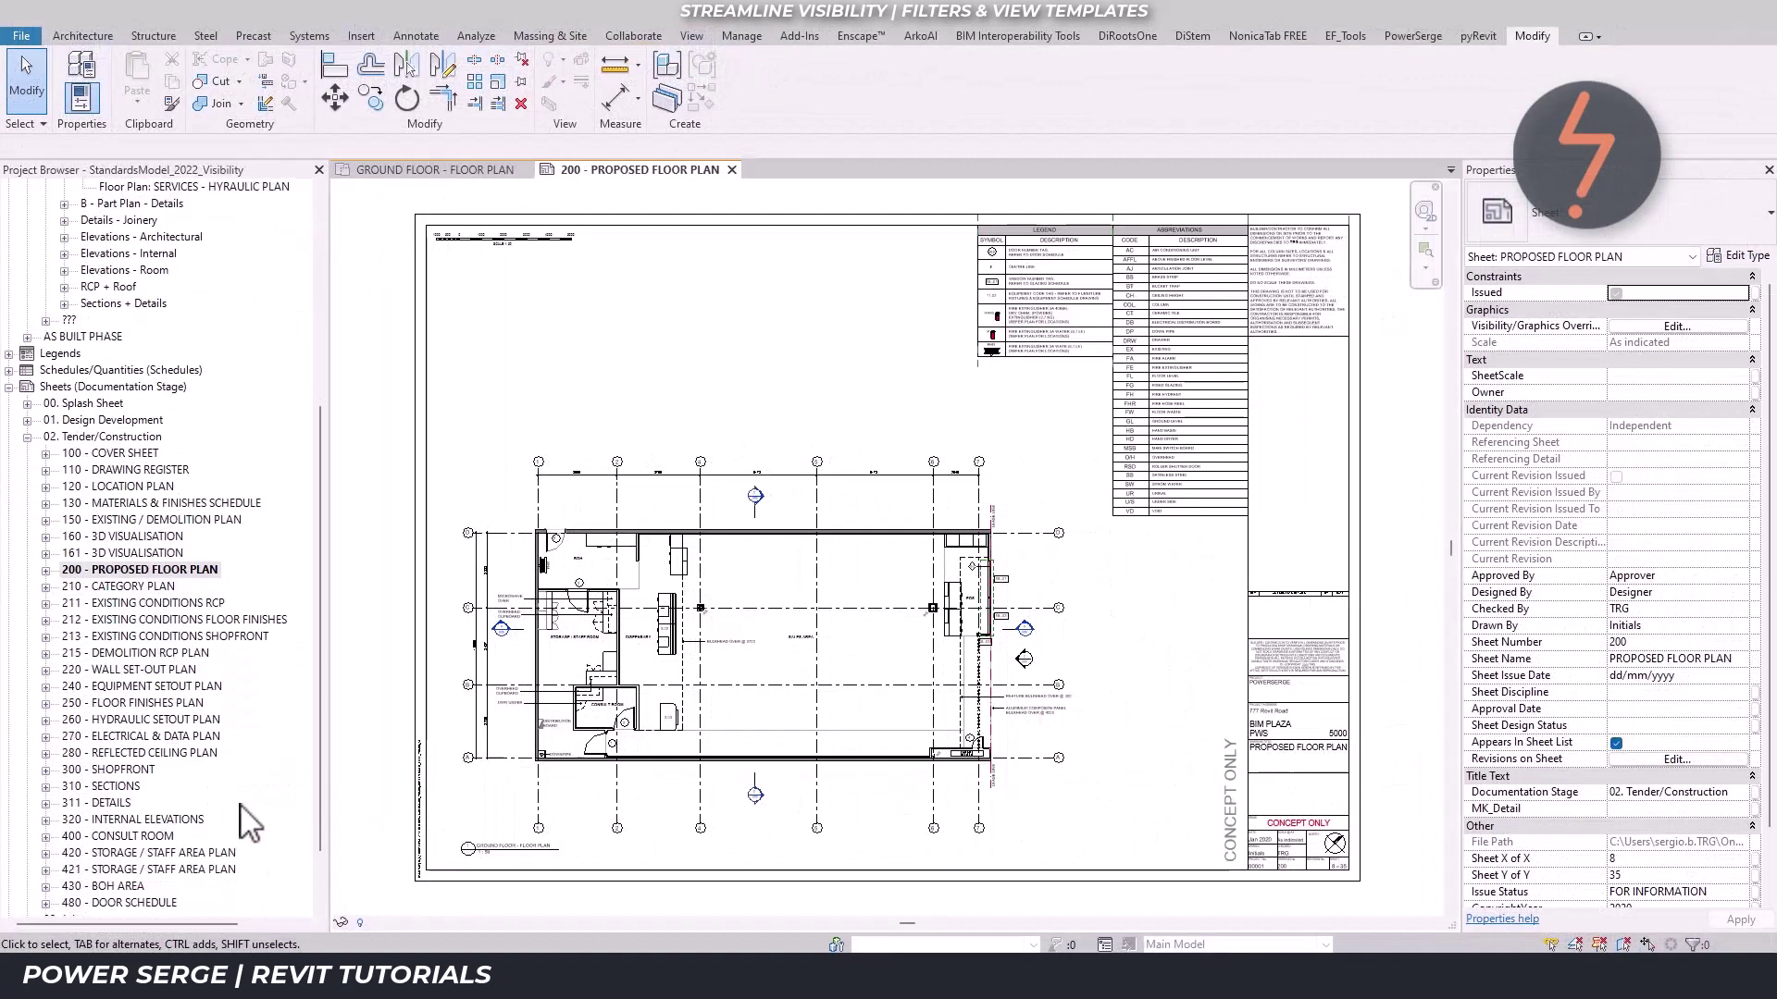
pyautogui.doubleClick(185, 752)
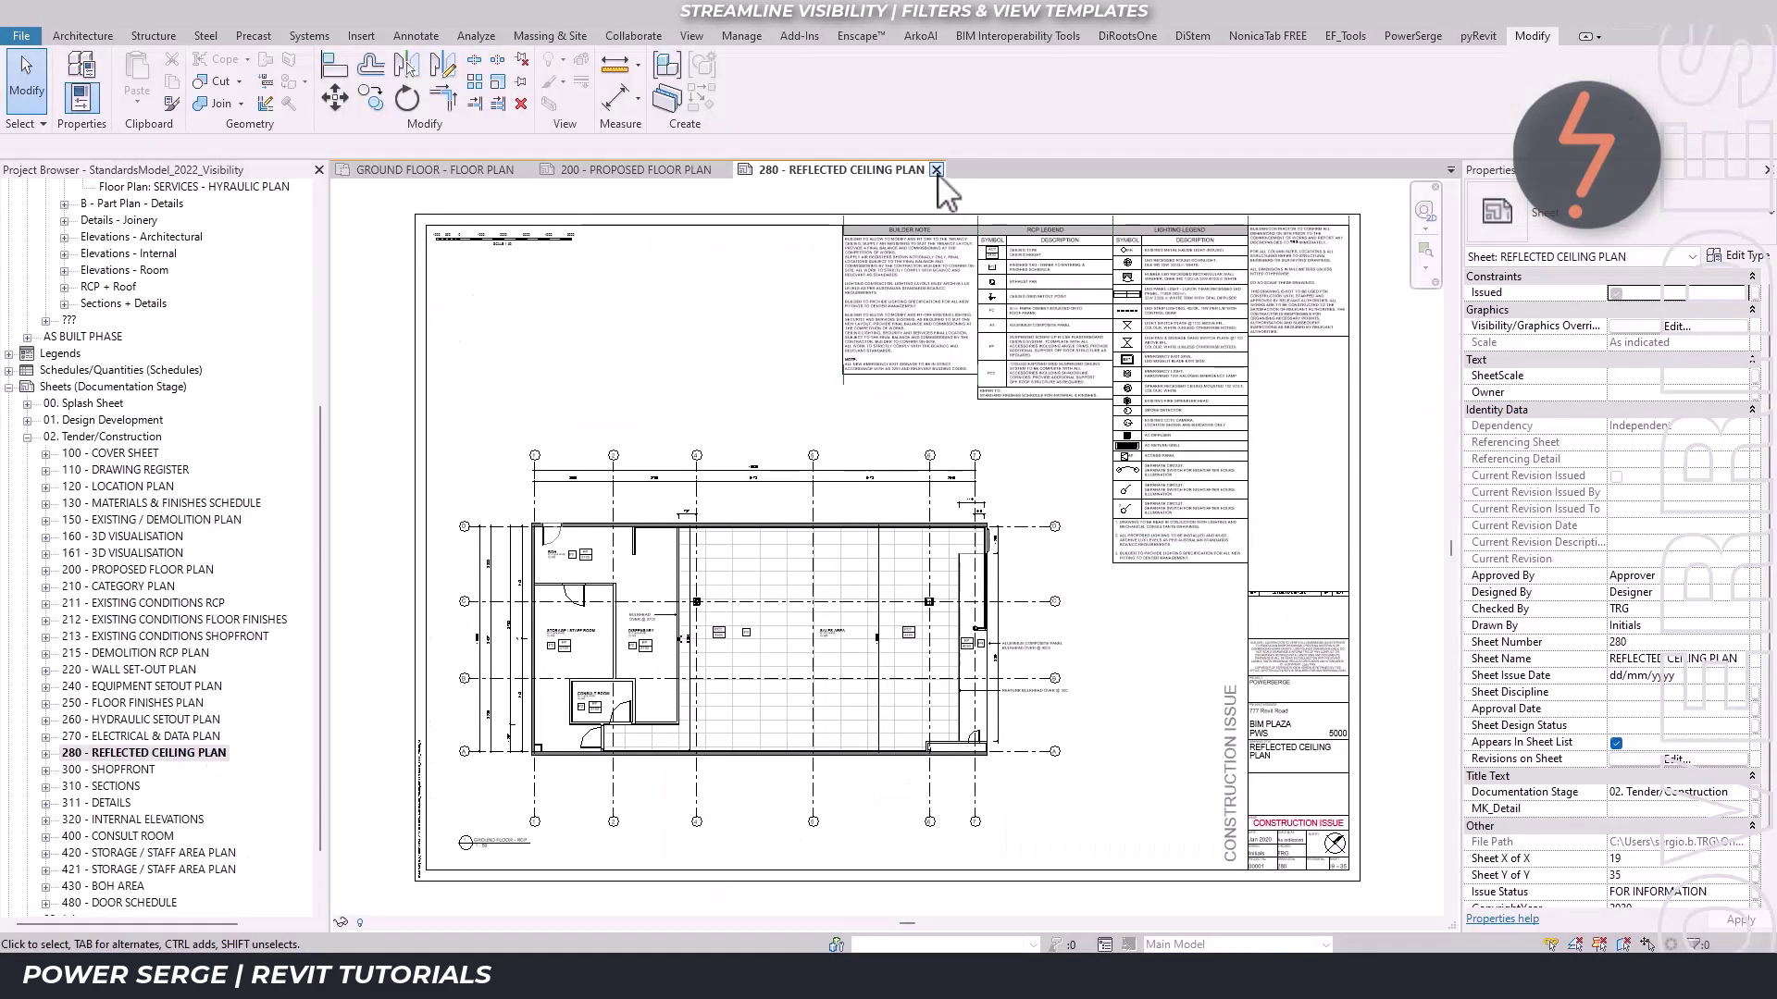
# Close both sheet tabs and duplicate the GROUND FLOOR - FLOOR PLAN view
pyautogui.click(935, 169)
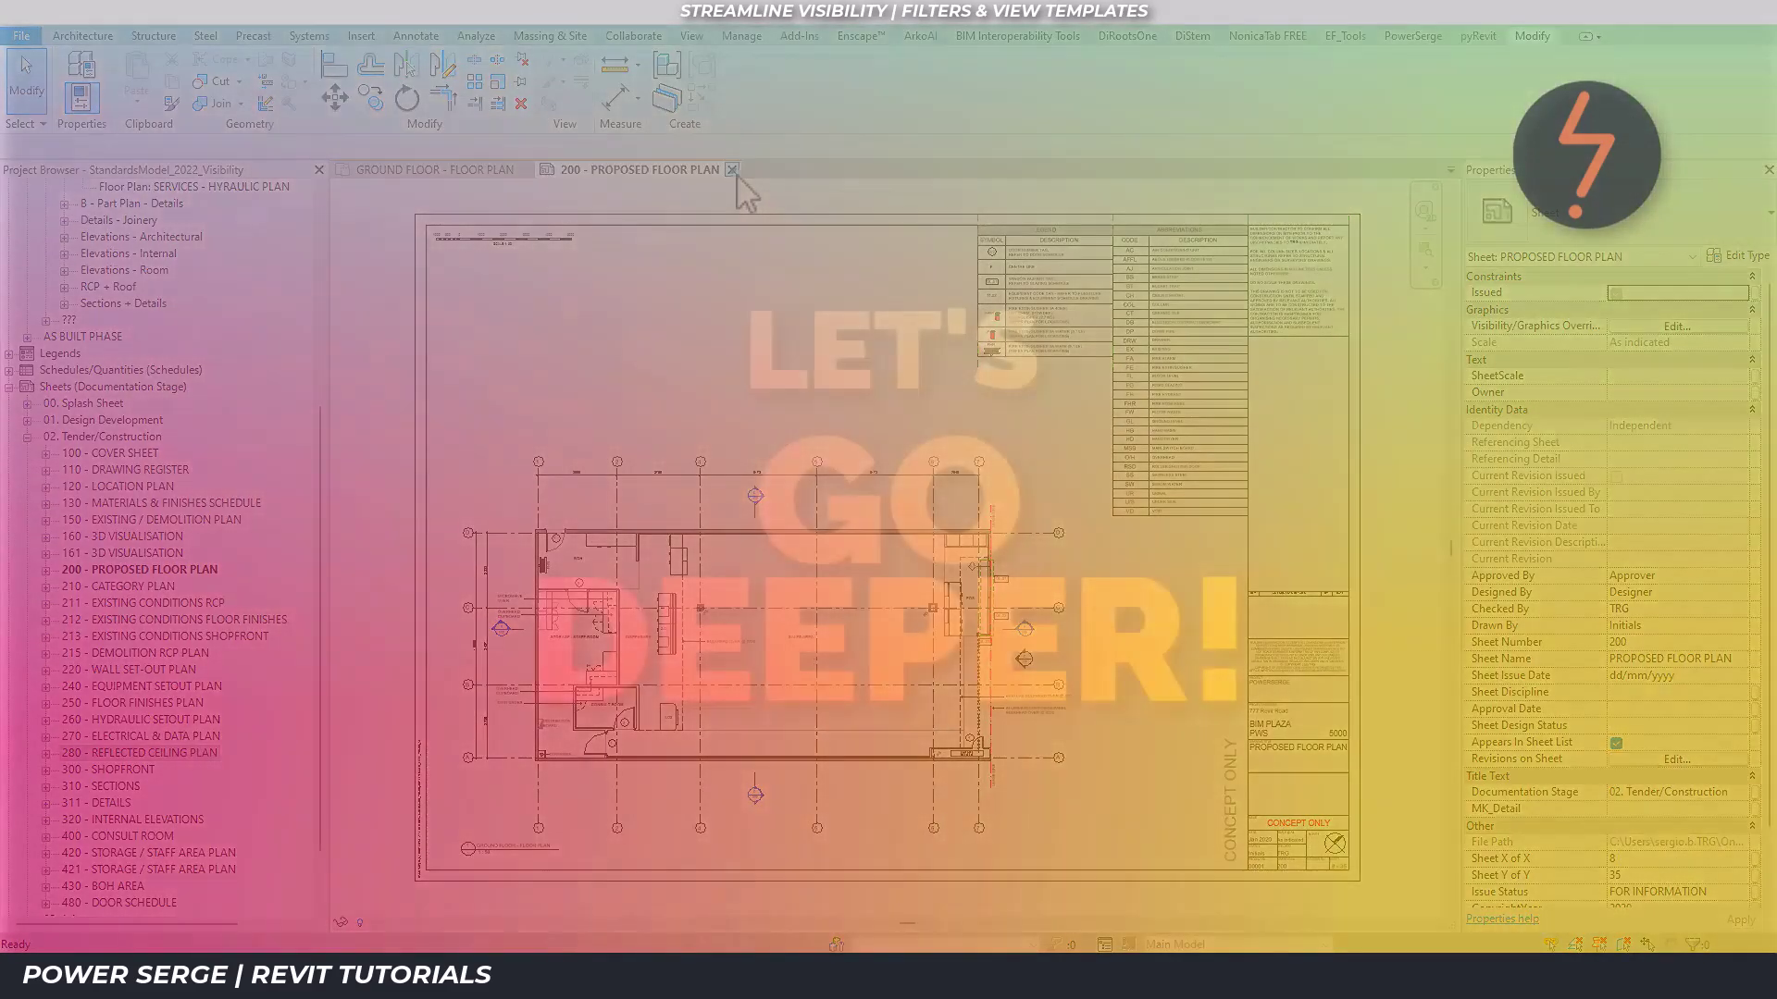
pyautogui.click(733, 171)
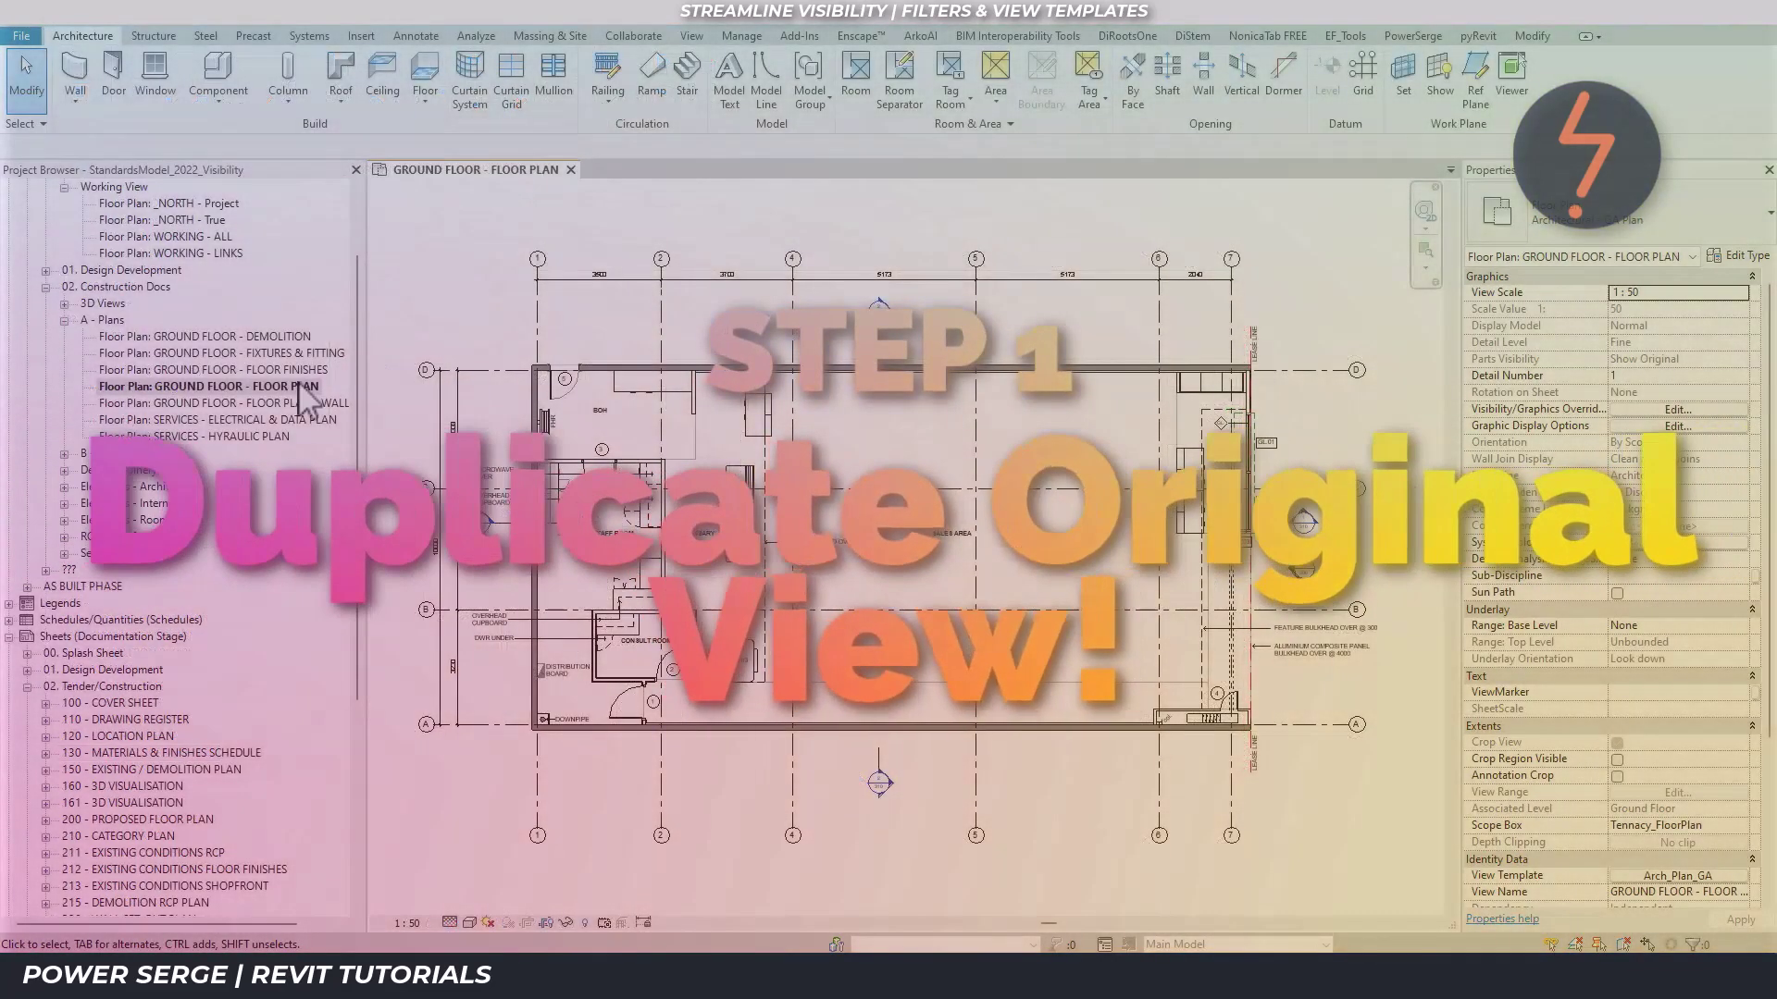
pyautogui.rightClick(299, 382)
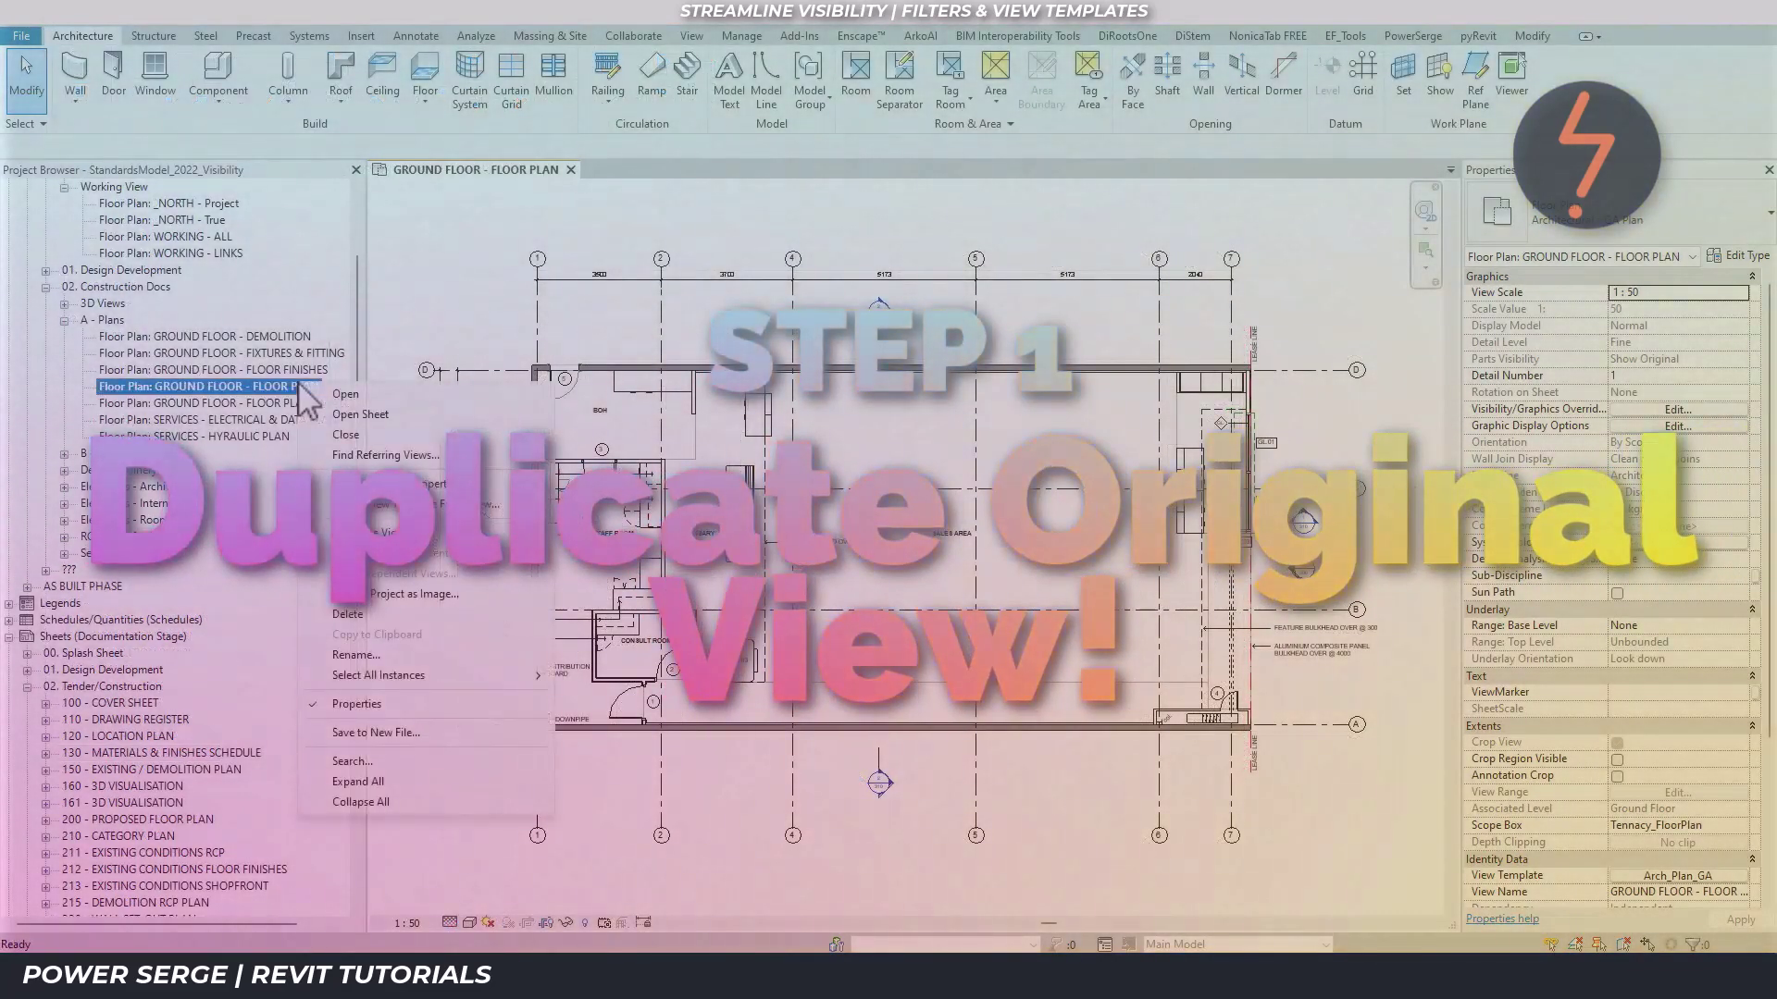
pyautogui.moveTo(368, 533)
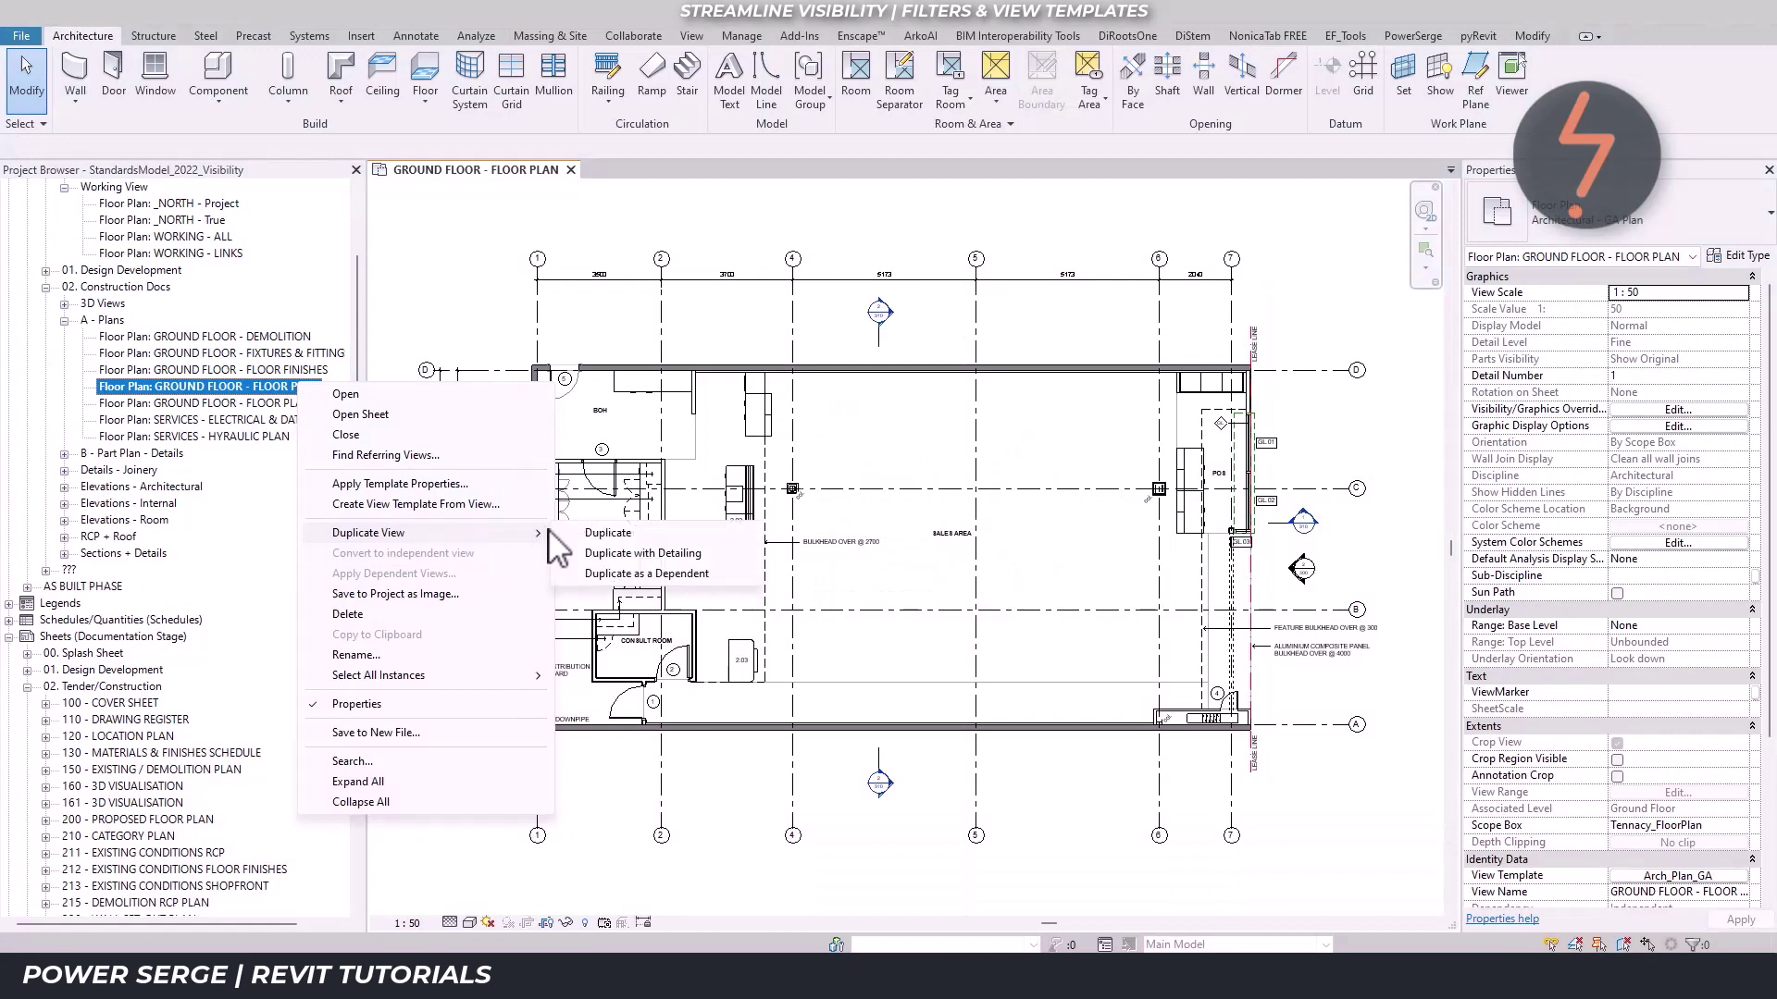
pyautogui.click(566, 531)
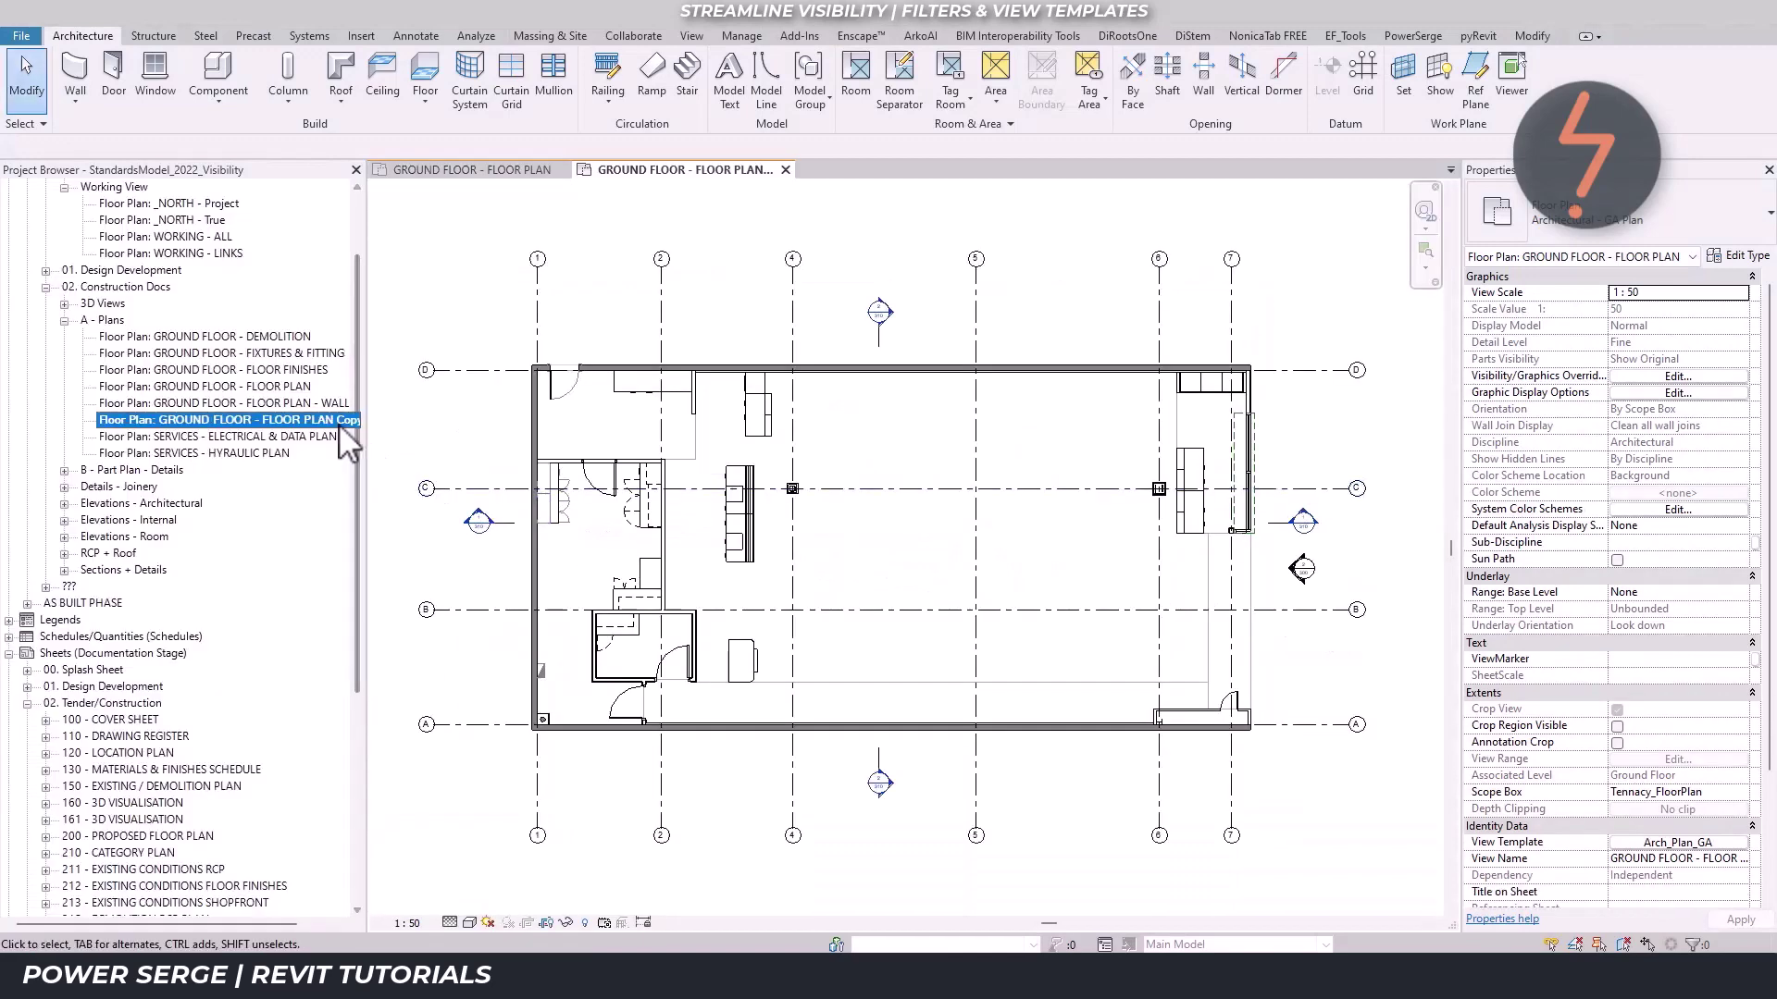
# Rename the duplicated view to 'GROUND FLOOR - FLOOR PLAN - PLANNING'
pyautogui.rightClick(341, 424)
pyautogui.click(396, 696)
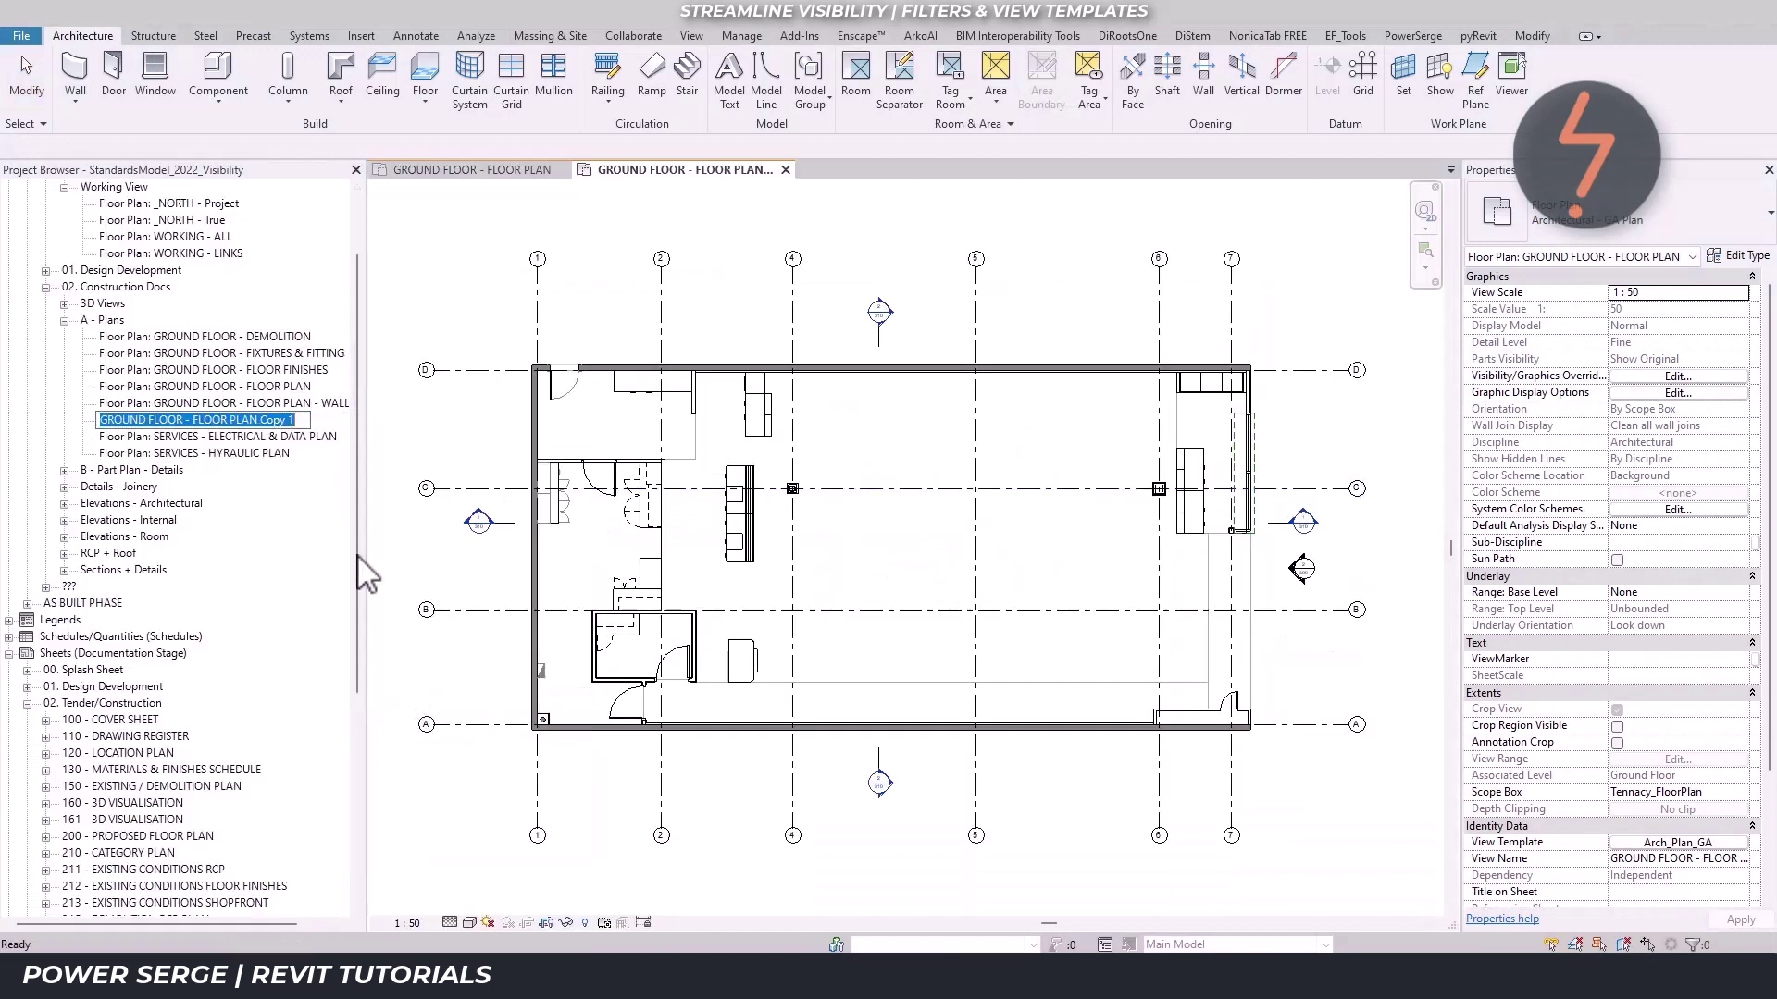
pyautogui.moveTo(296, 420); pyautogui.dragTo(262, 421)
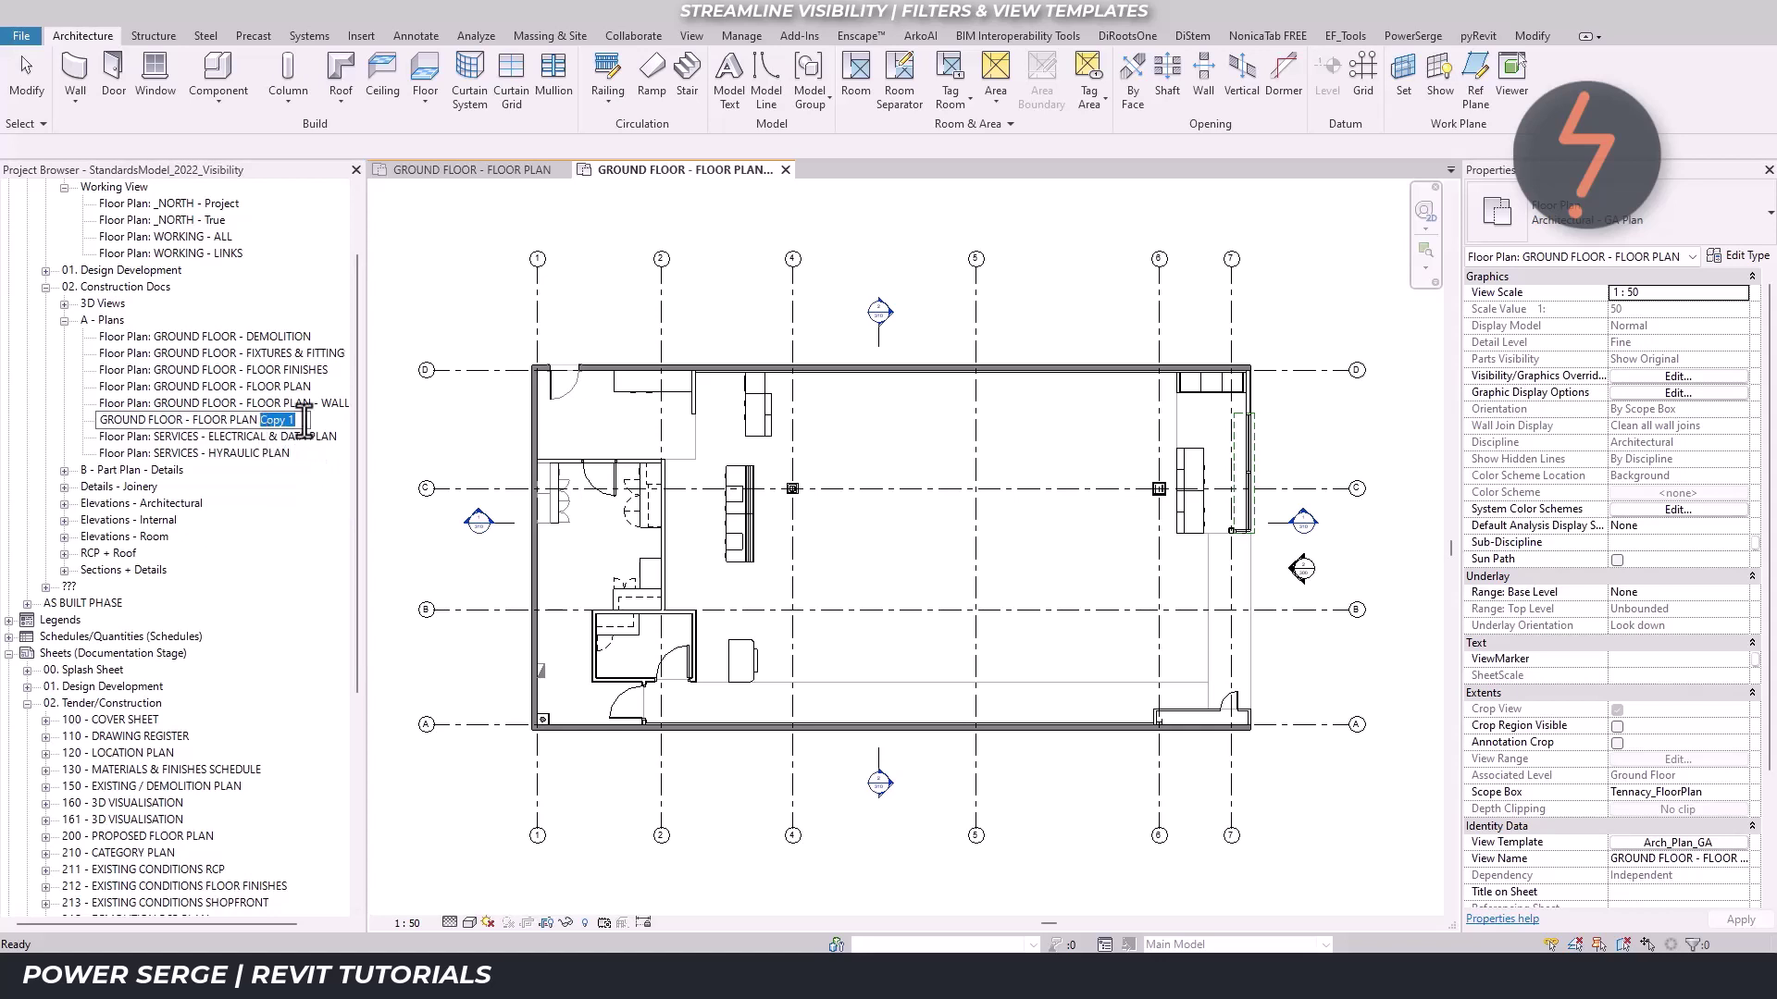
pyautogui.write('-')
pyautogui.press('Return')
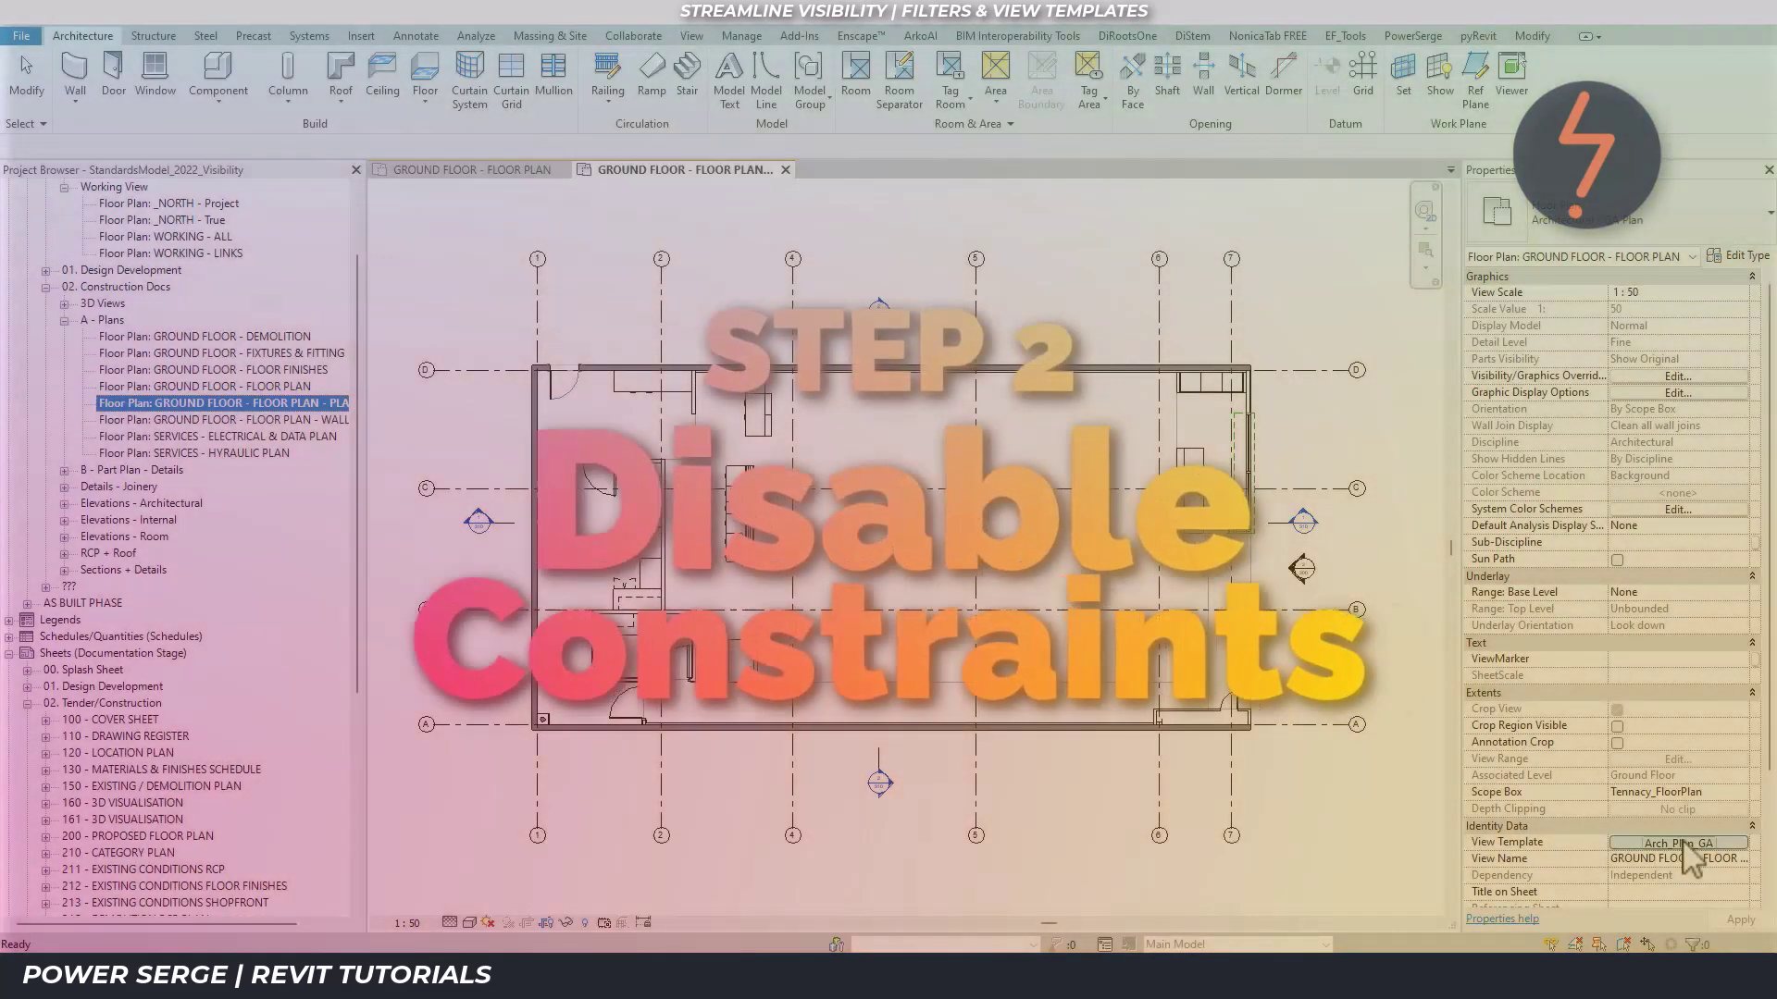
# Set the planning plan's View Template to <None> and apply it
pyautogui.click(1677, 842)
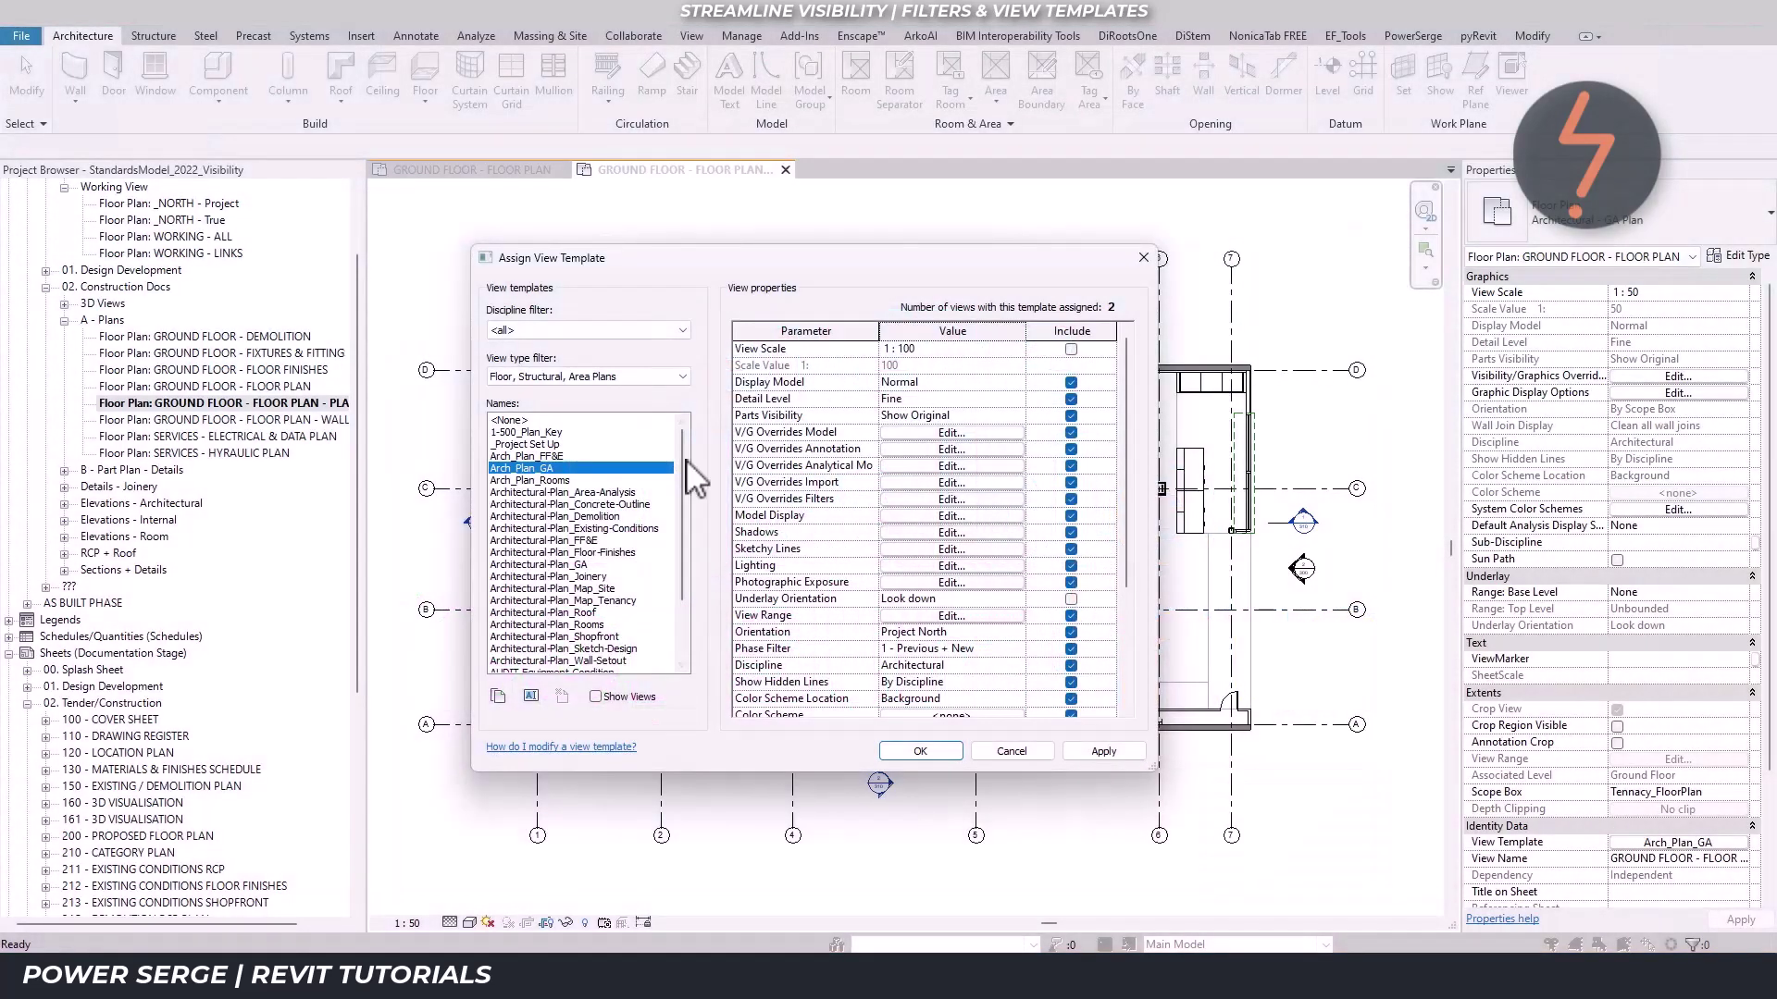
pyautogui.click(592, 421)
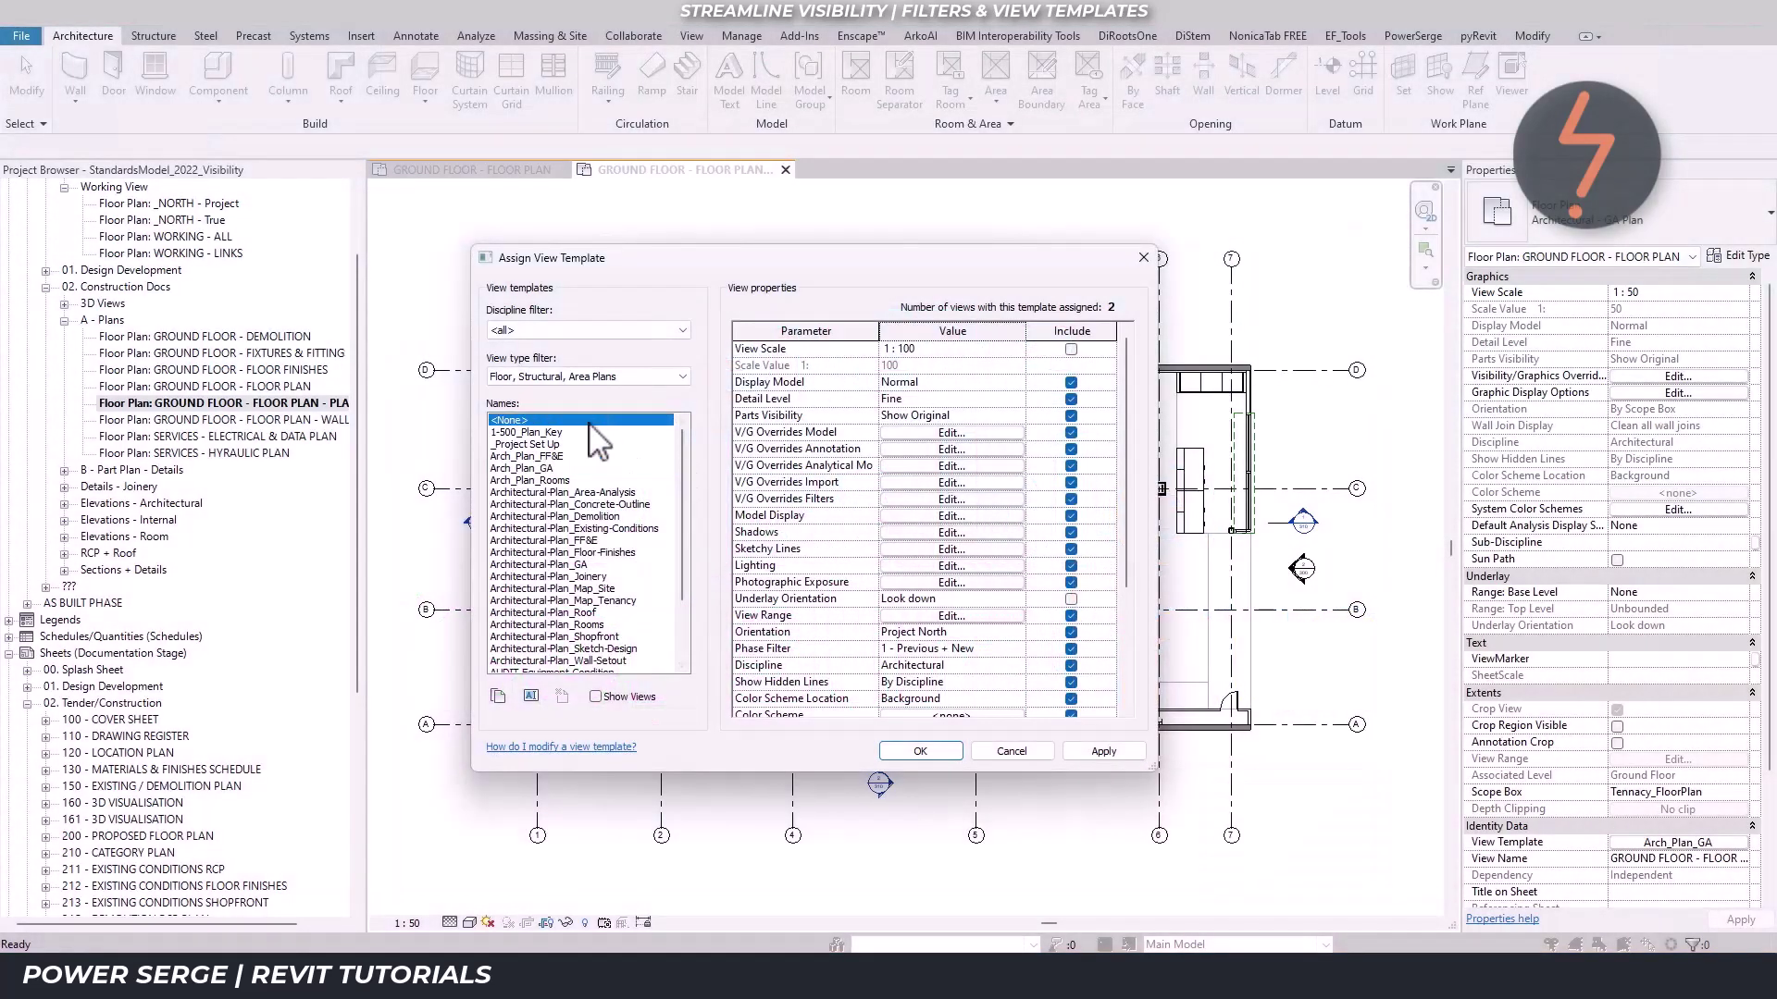
pyautogui.click(1105, 752)
pyautogui.click(920, 751)
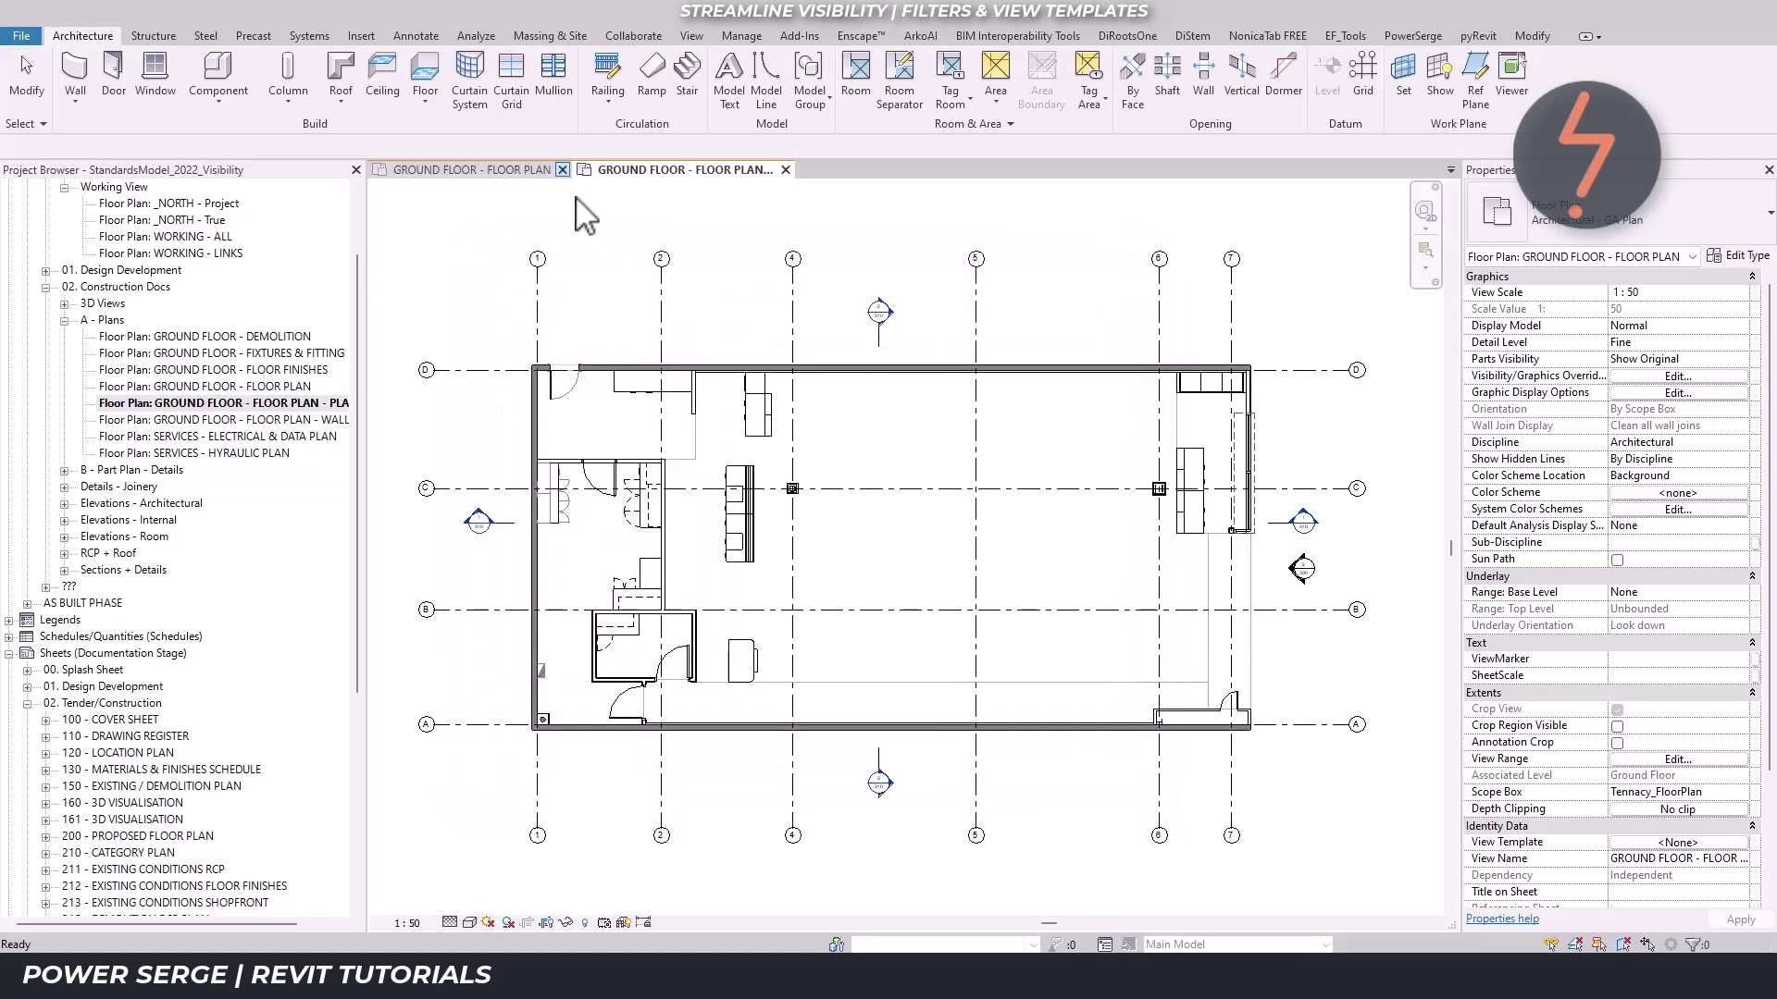
# Close the original ground floor tab, open WORKING - LINKS and tile the views with WT
pyautogui.click(561, 170)
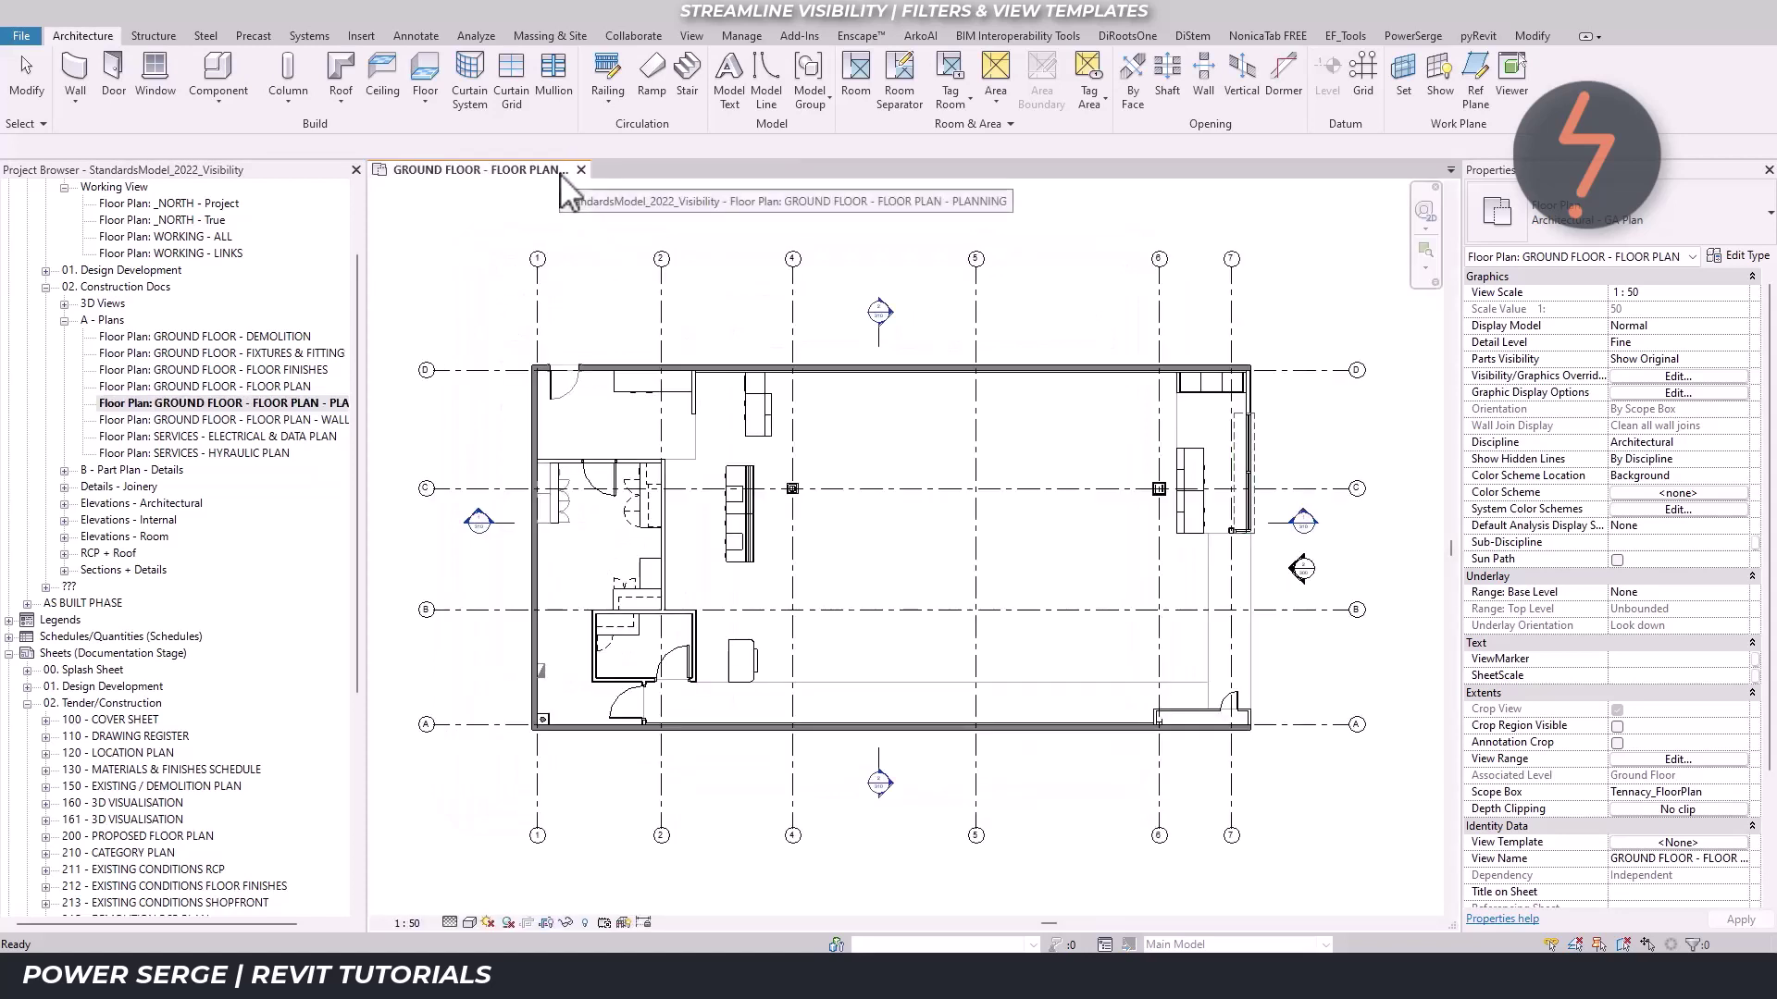
pyautogui.doubleClick(226, 253)
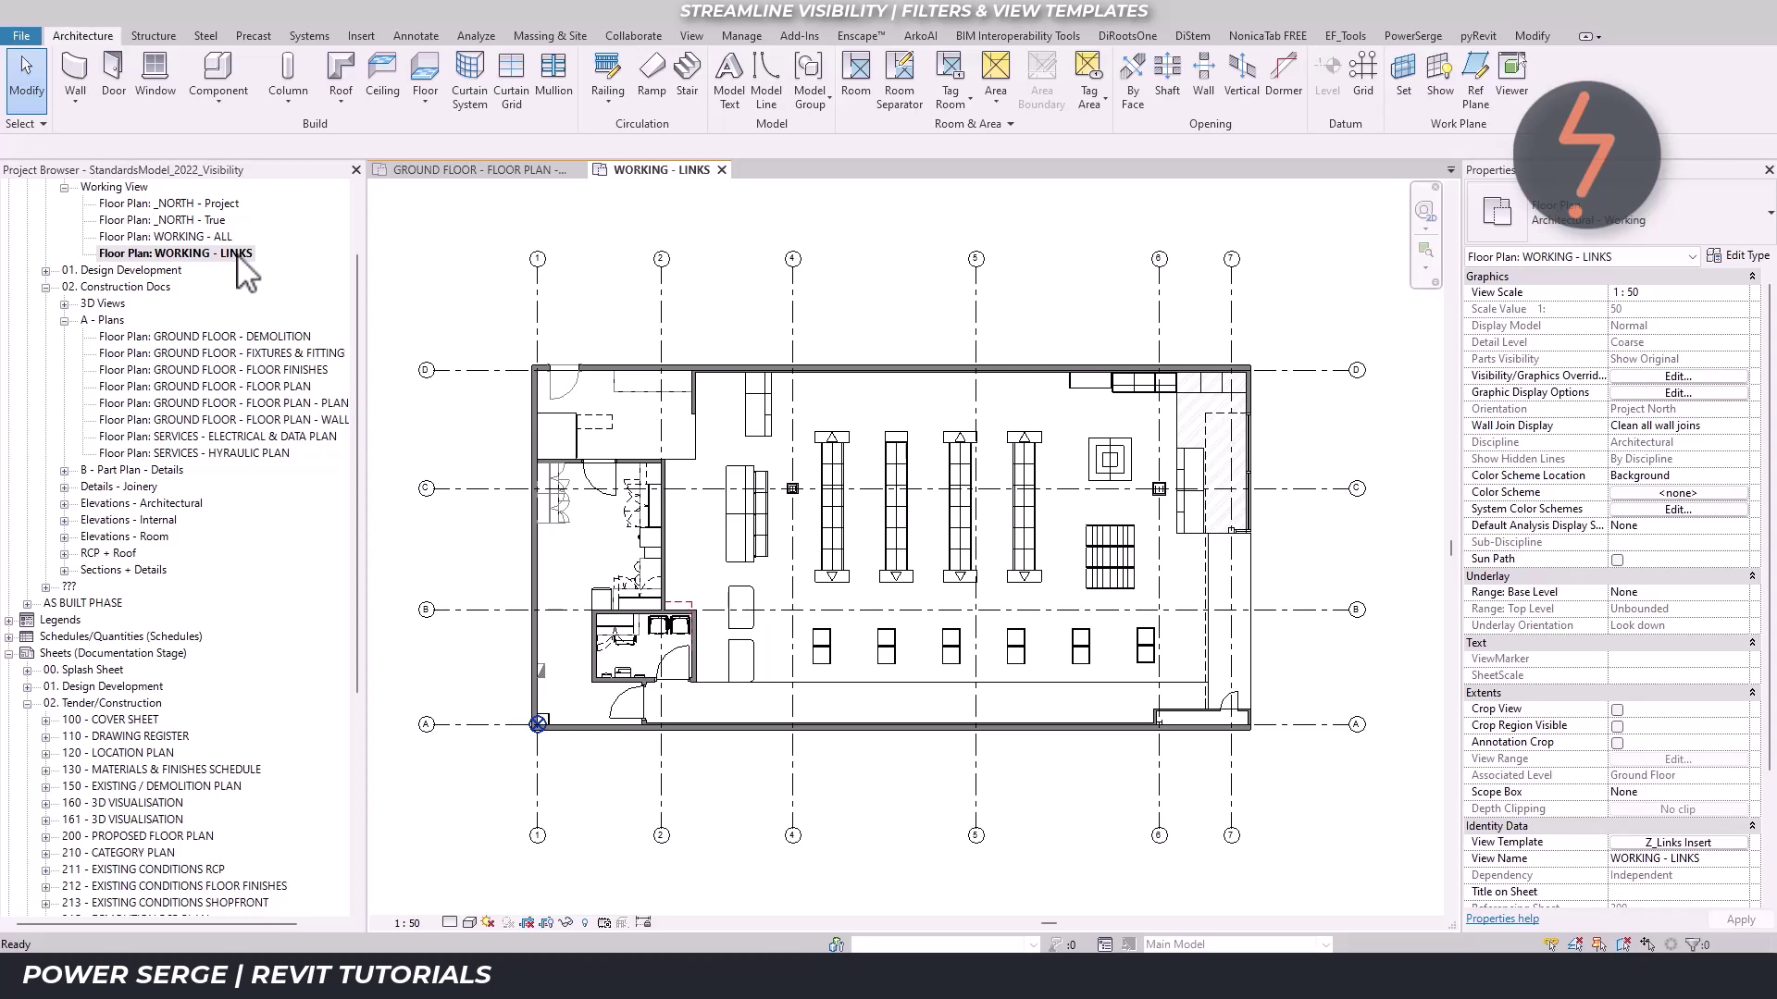
pyautogui.press('w')
pyautogui.press('t')
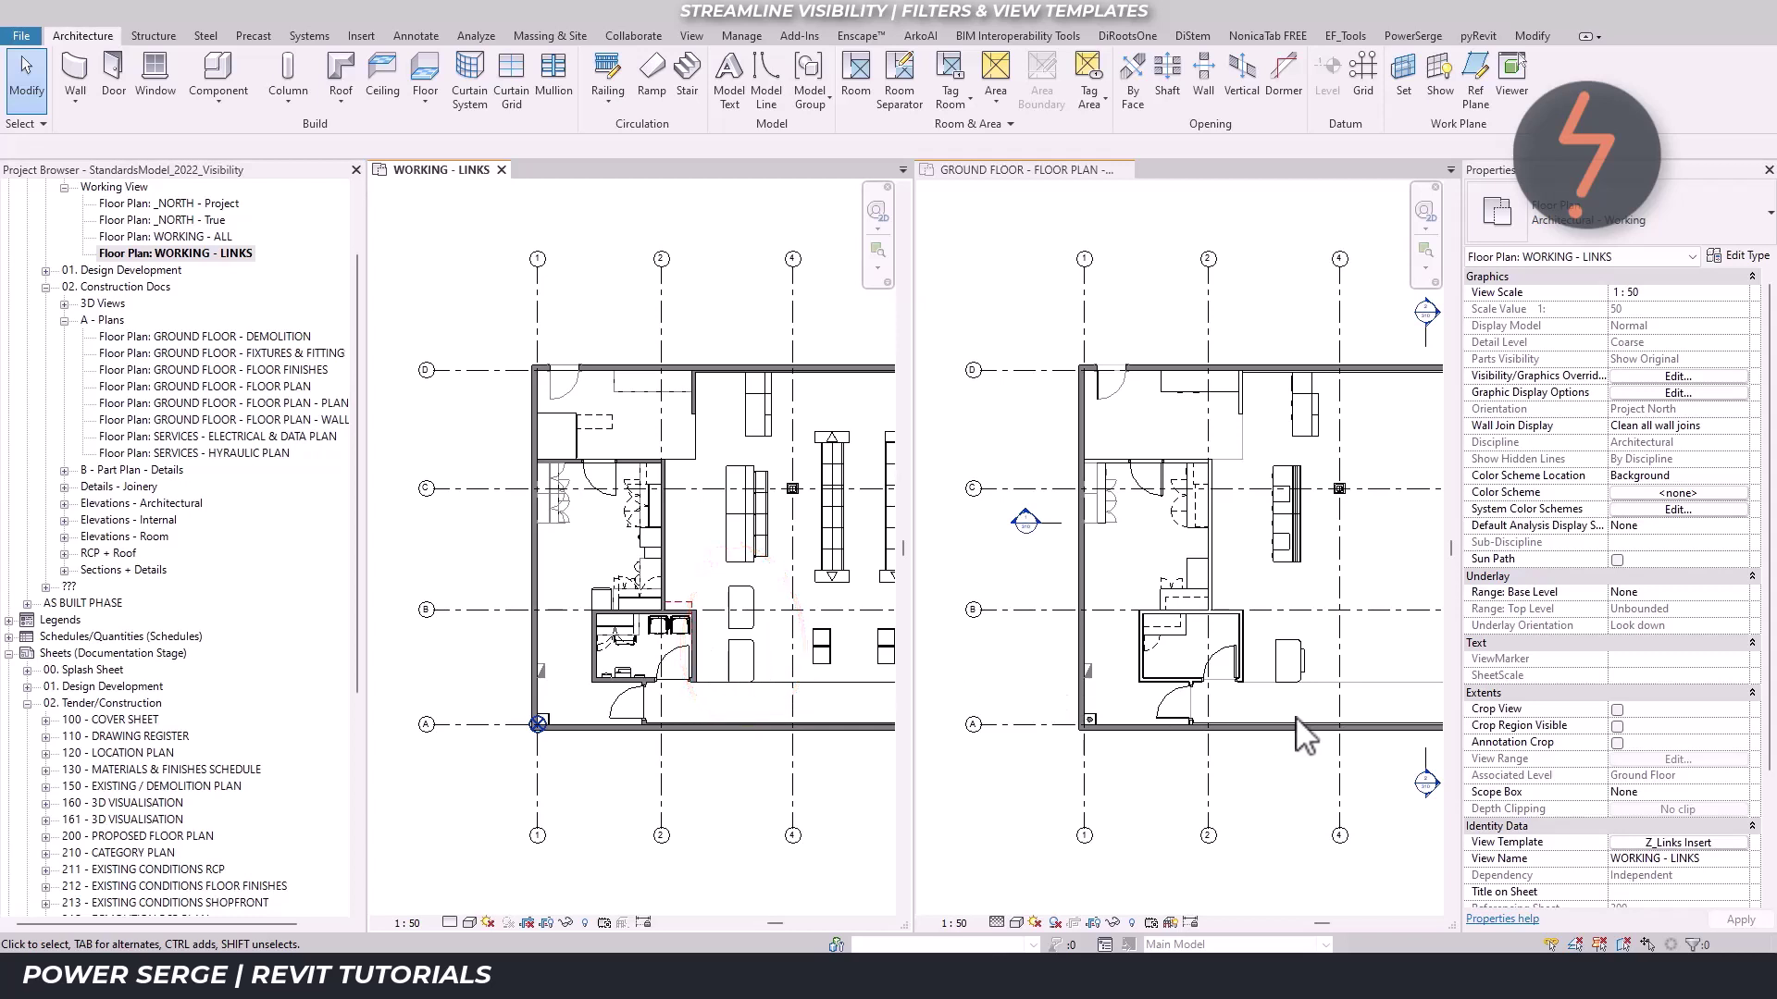
# Select the POD casework and zoom in to check its New Construction phasing
pyautogui.click(757, 625)
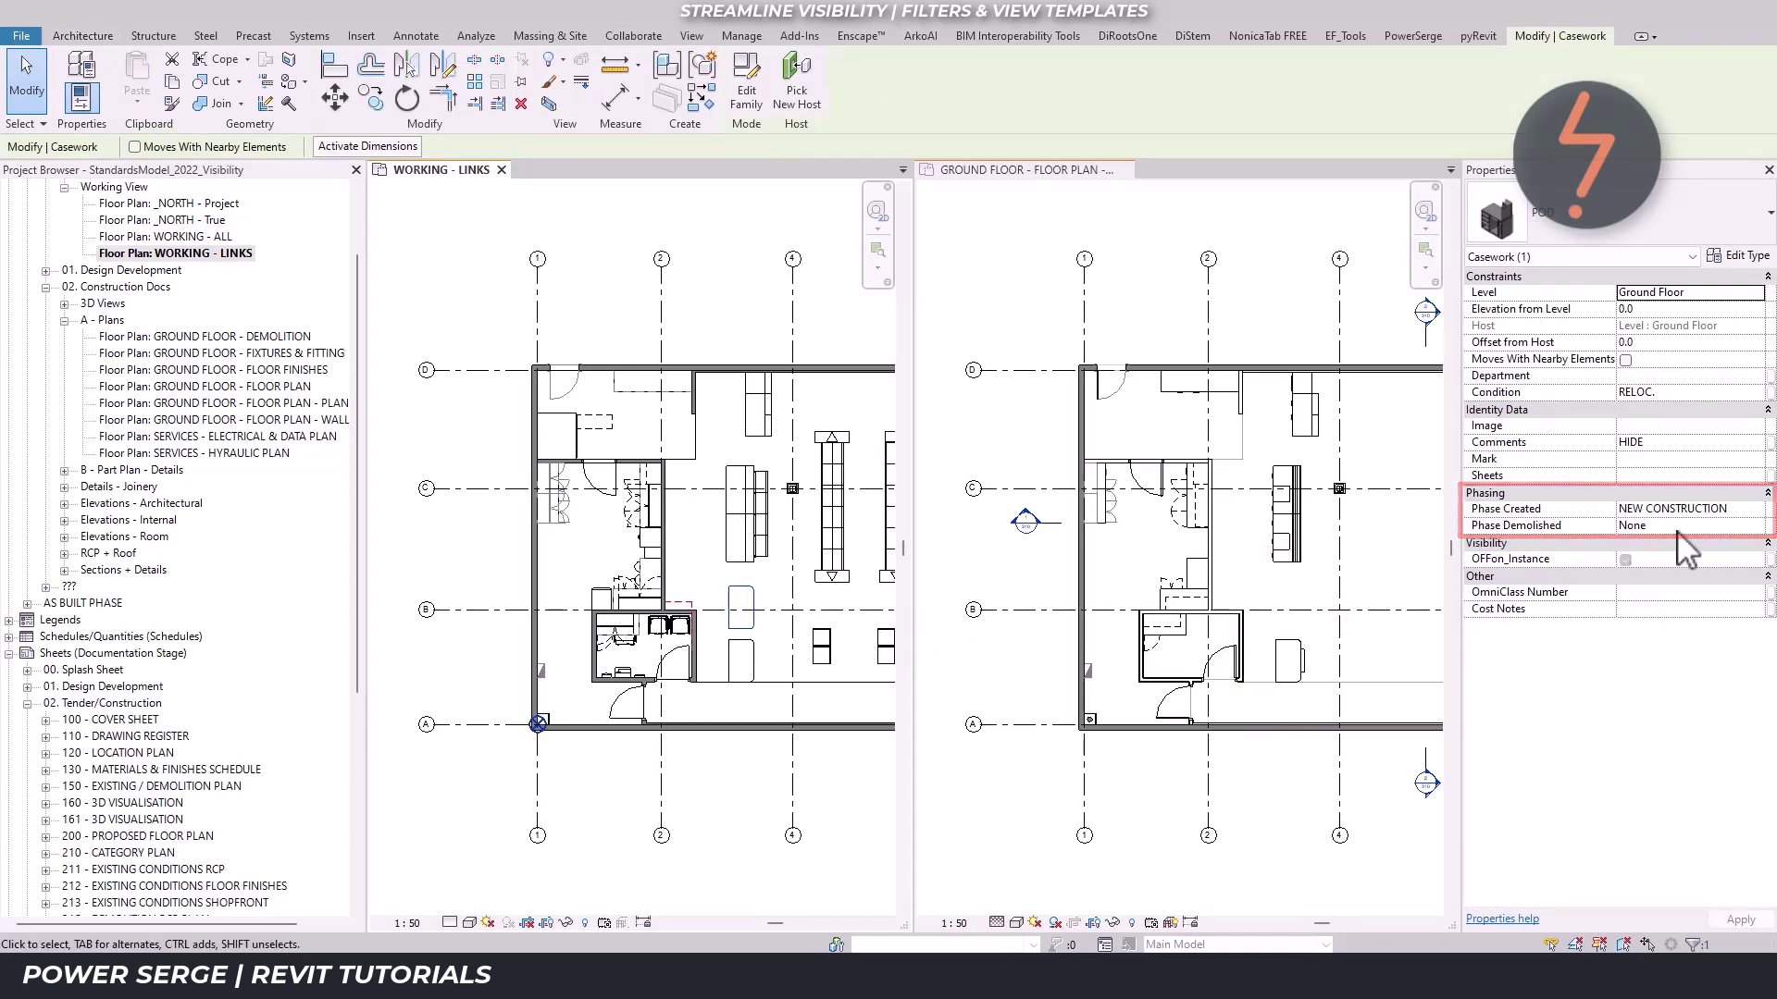
pyautogui.press('z')
pyautogui.press('r')
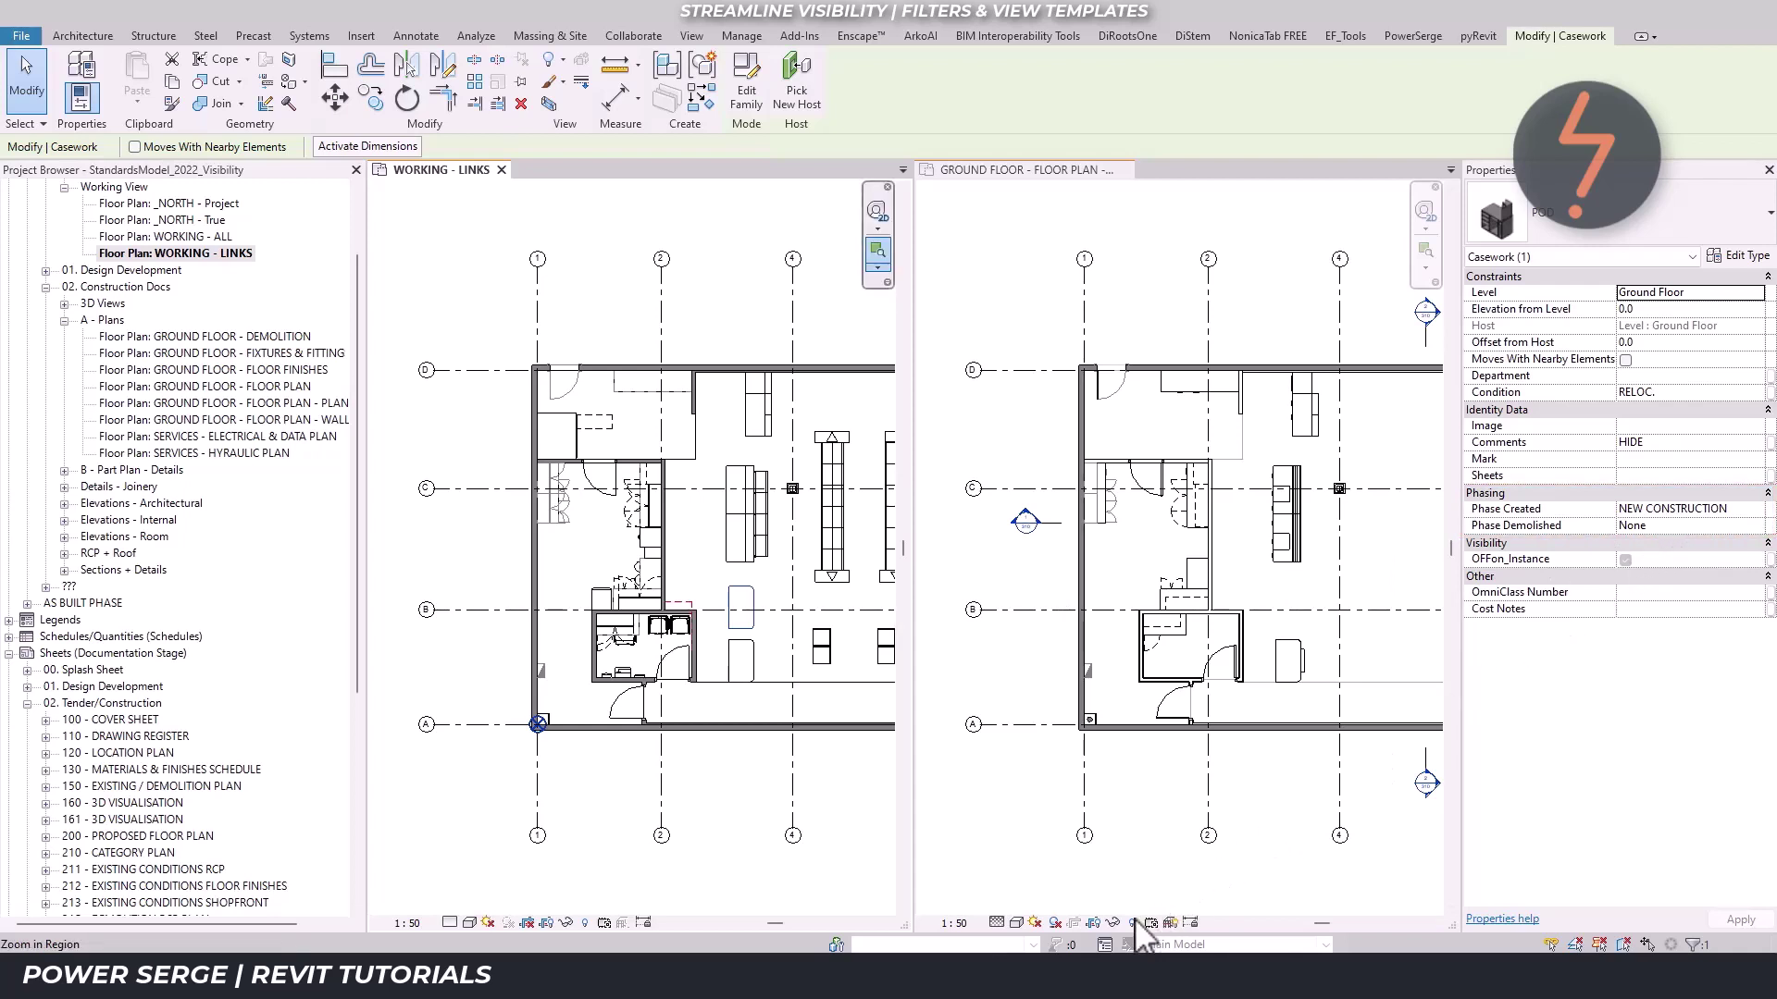
# Turn on X_HIDE_Equipment filter visibility in the planning plan, then switch off Reveal Hidden Elements
pyautogui.click(1136, 923)
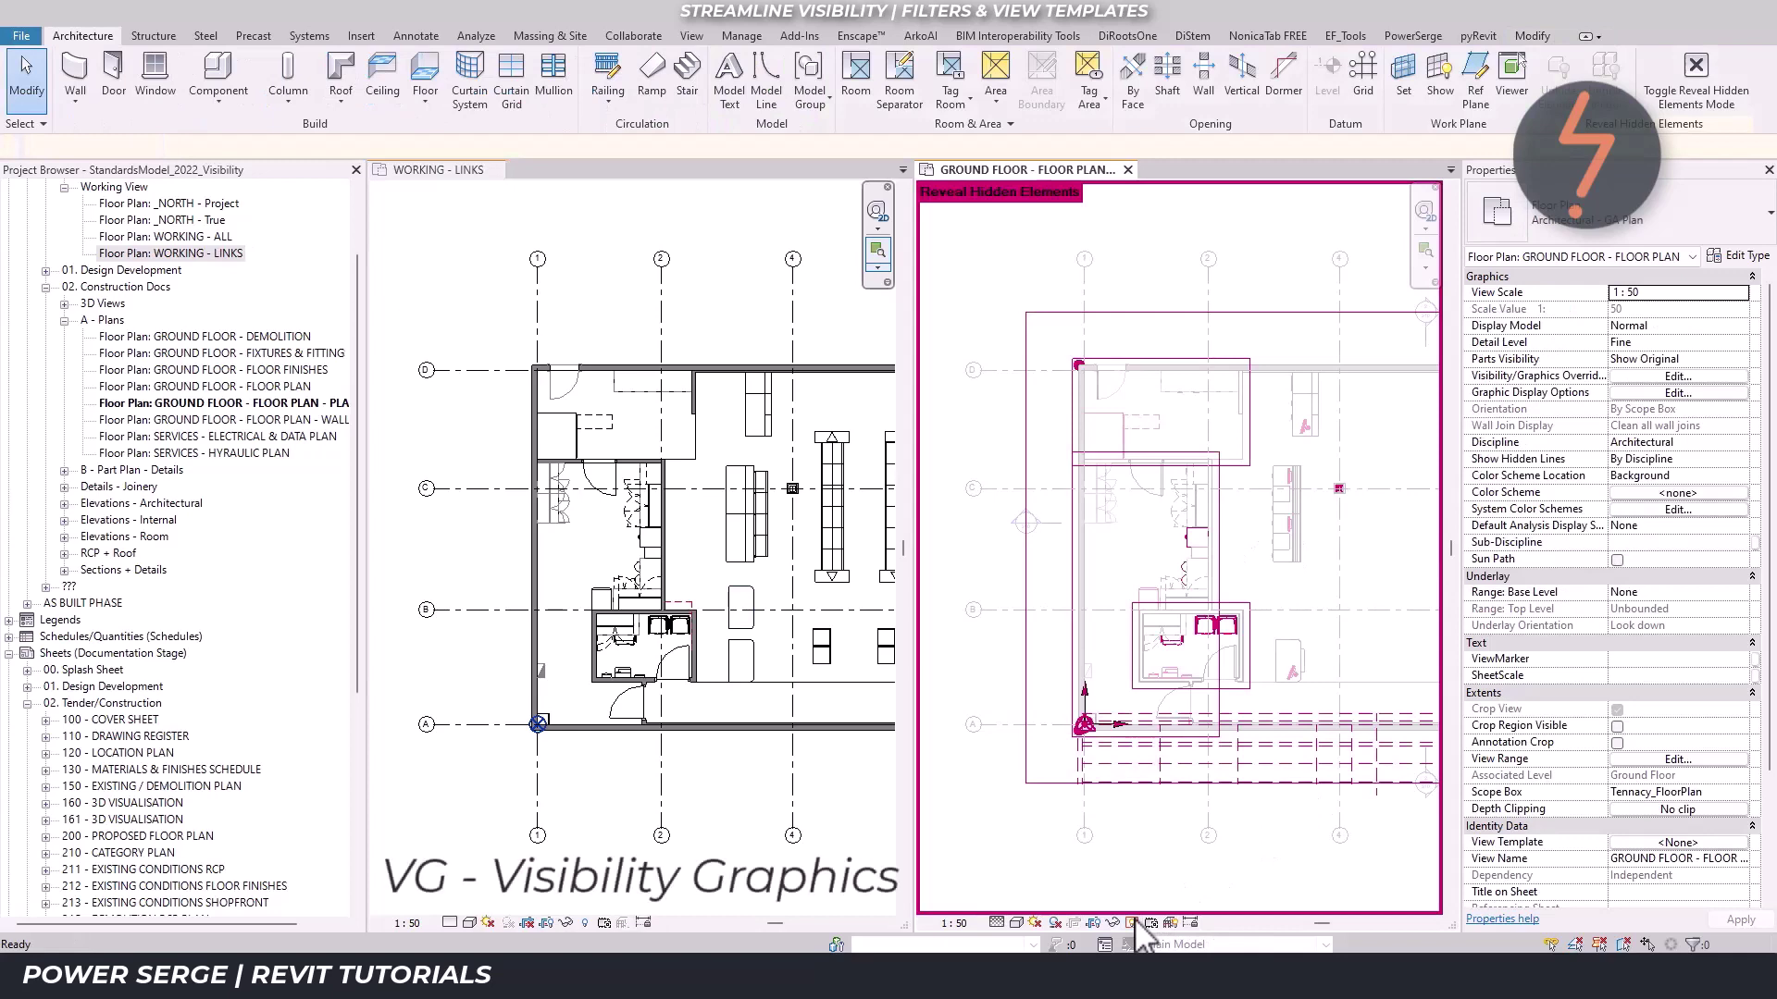
pyautogui.press('v')
pyautogui.press('g')
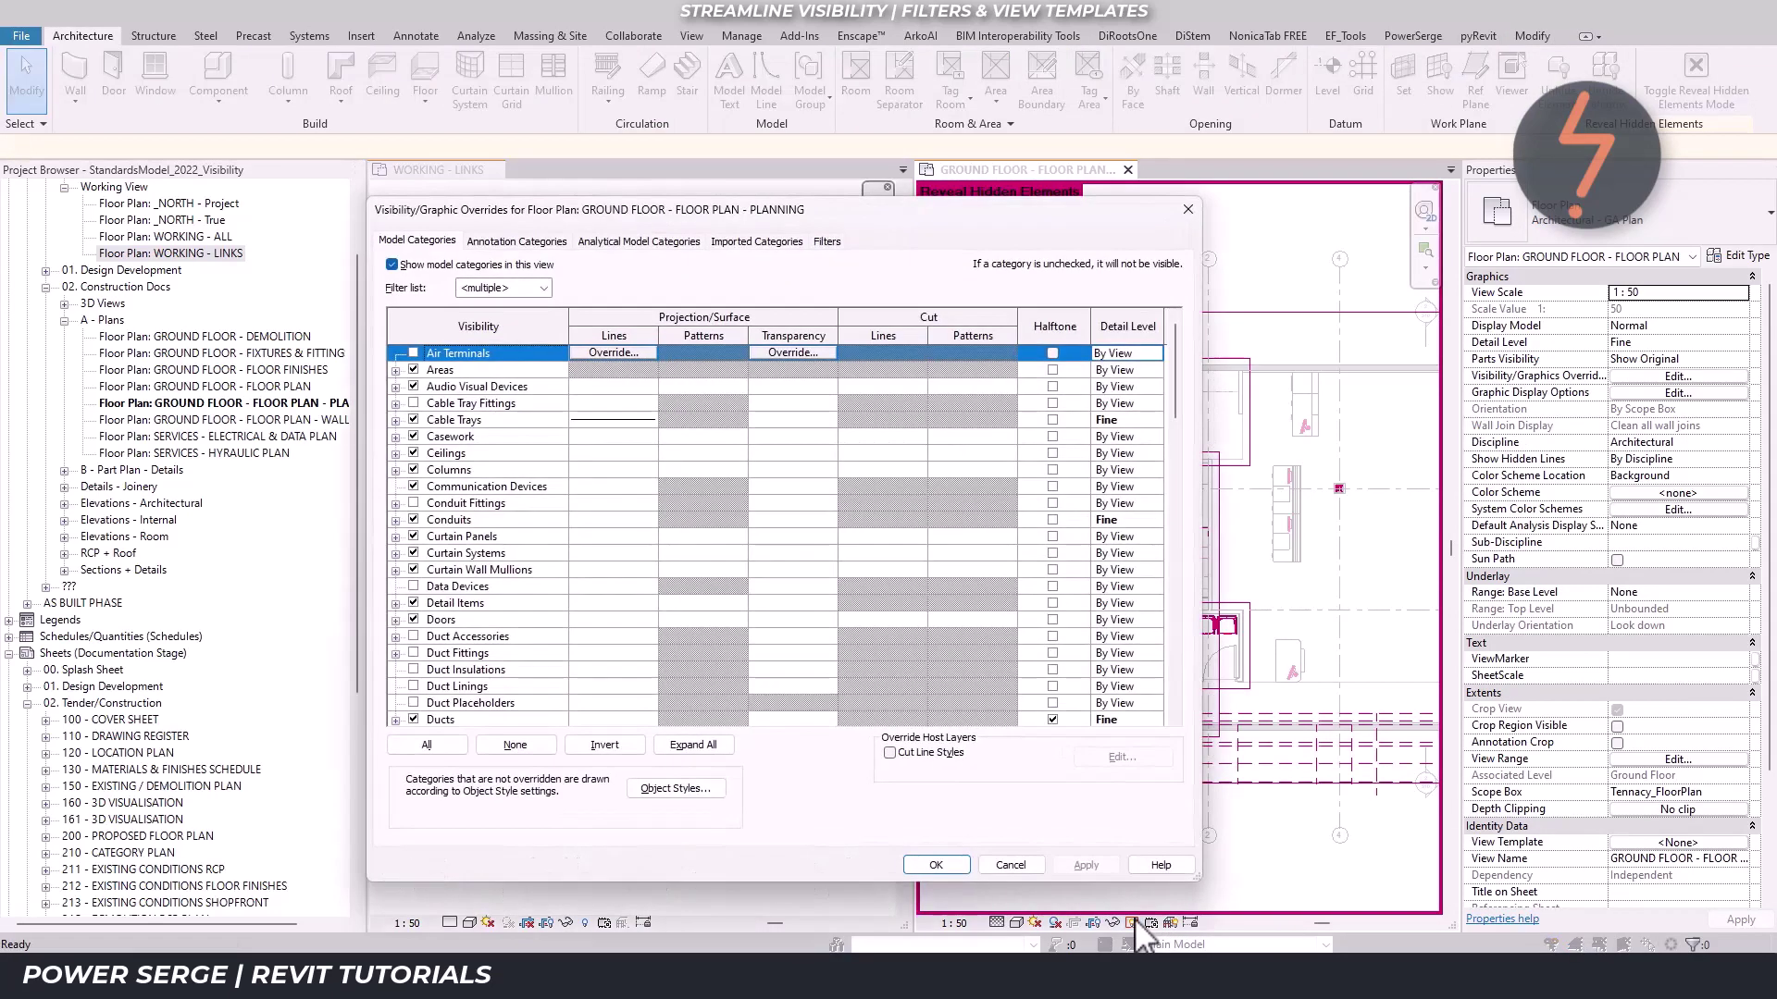
pyautogui.click(827, 243)
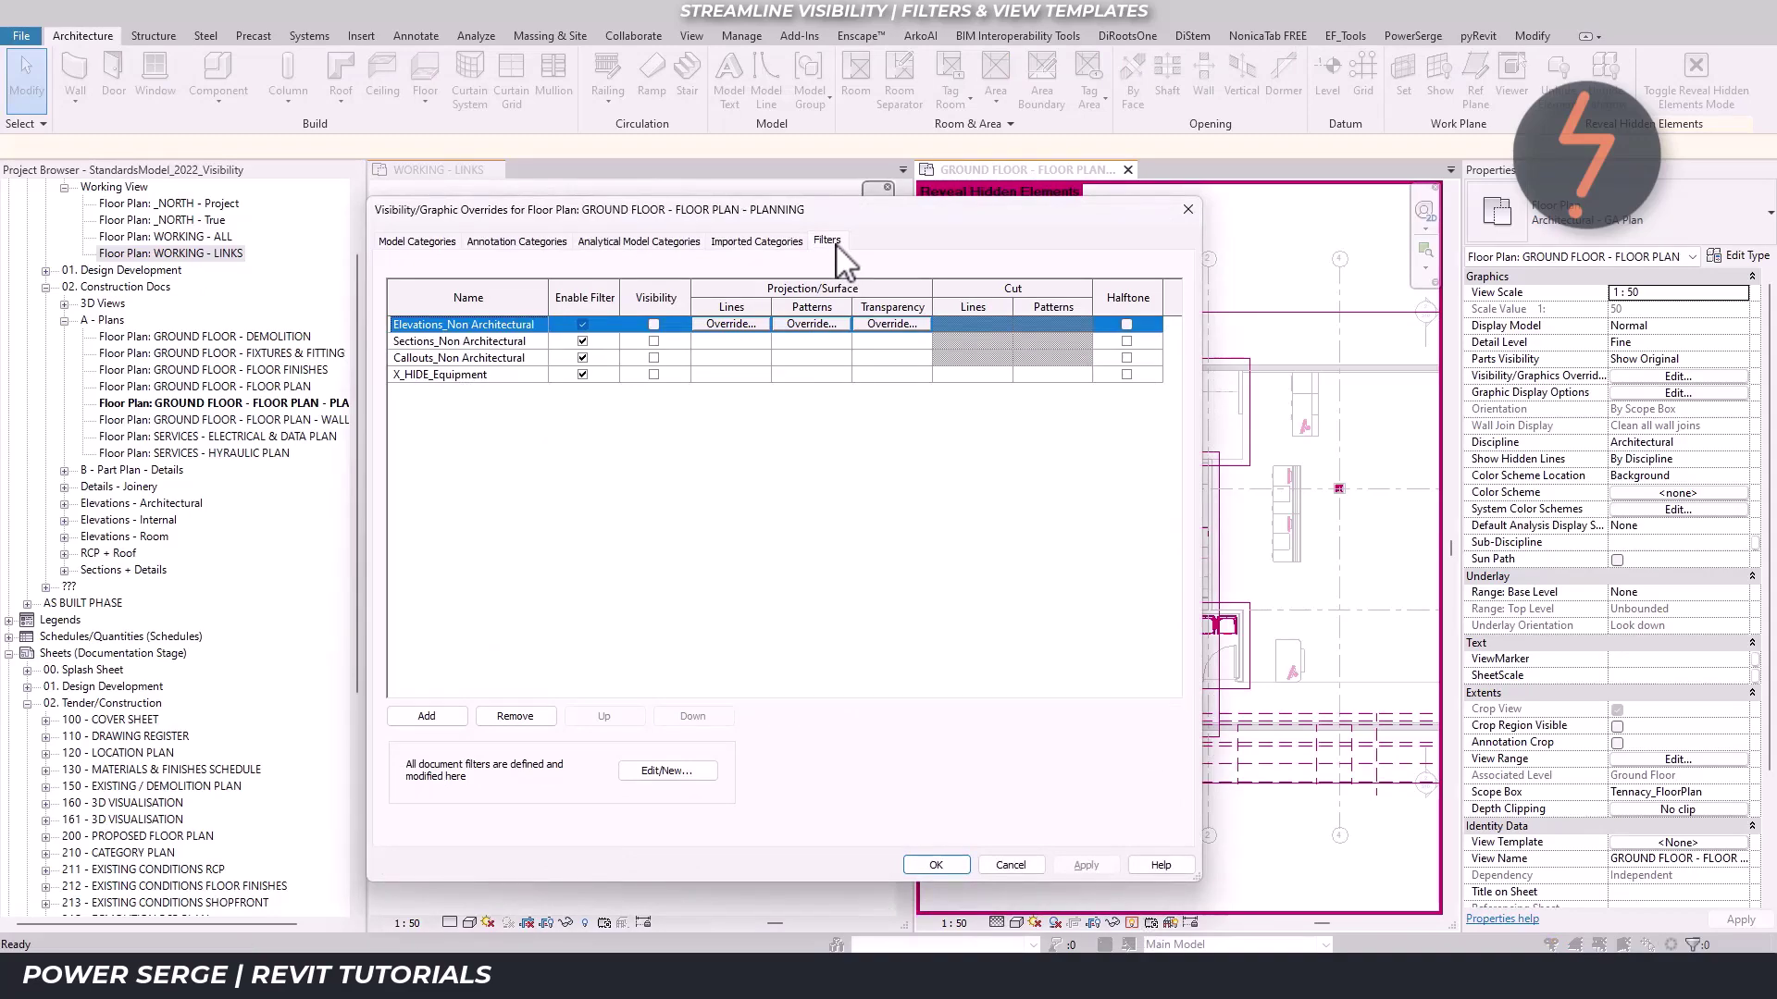
pyautogui.click(653, 374)
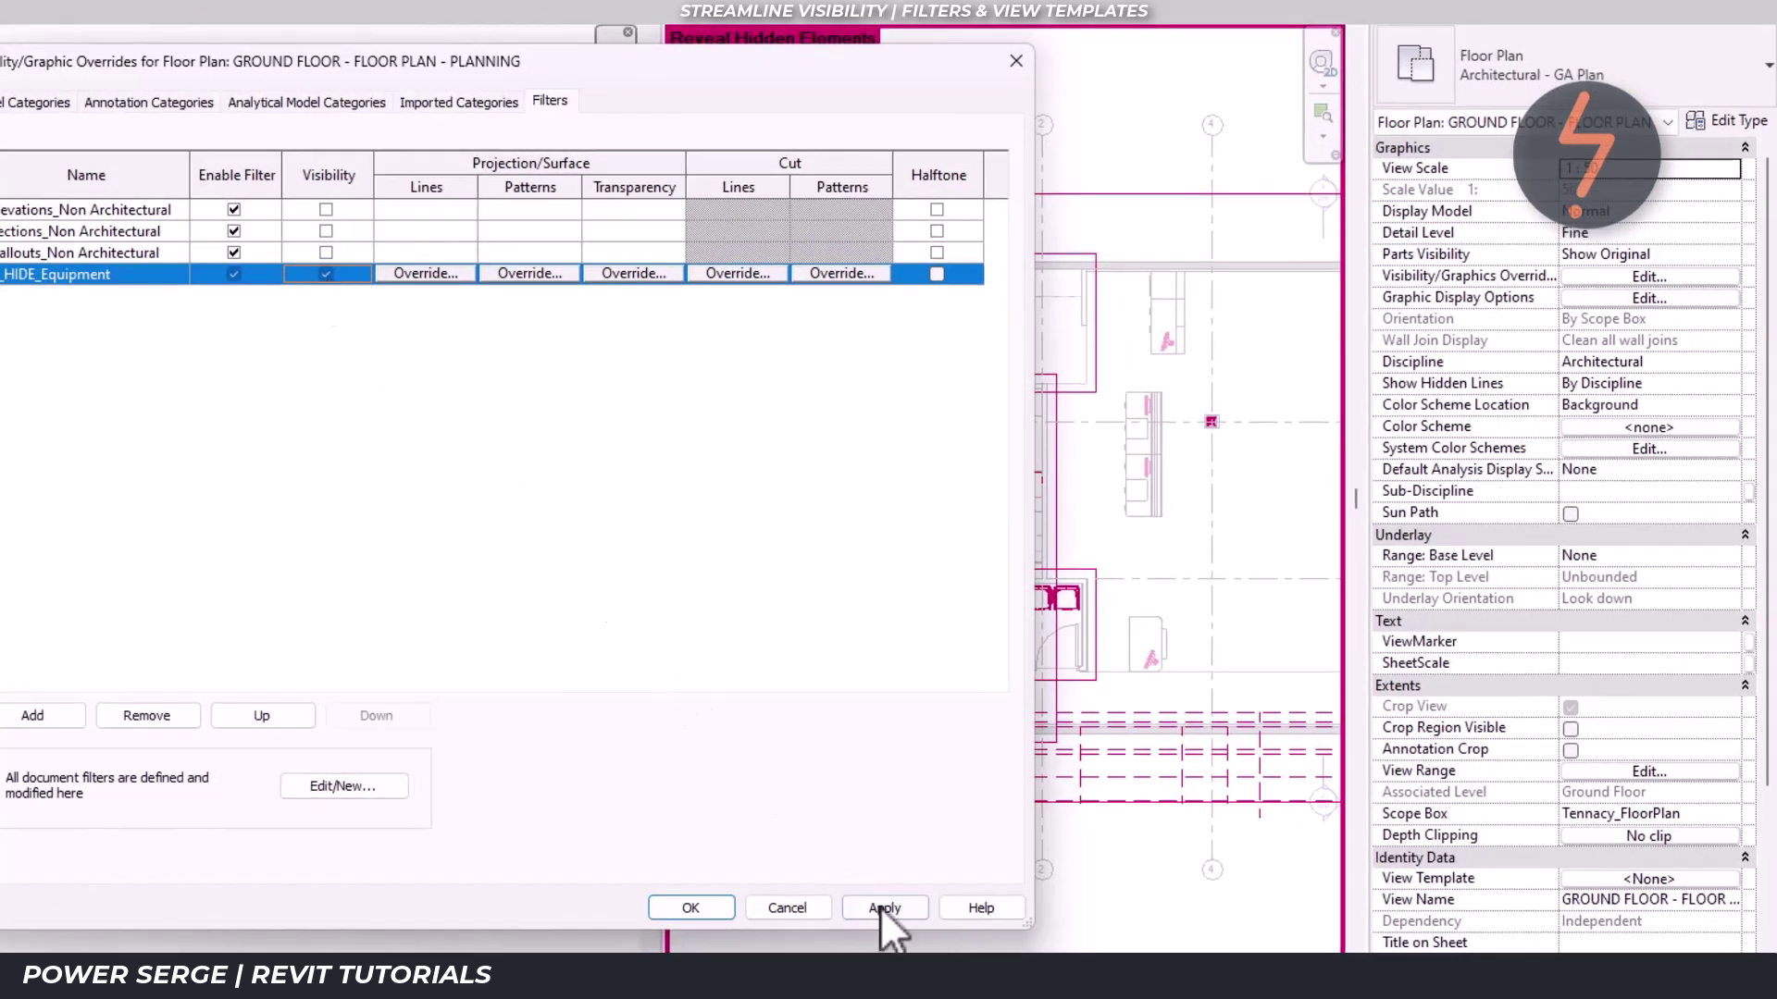
pyautogui.click(881, 906)
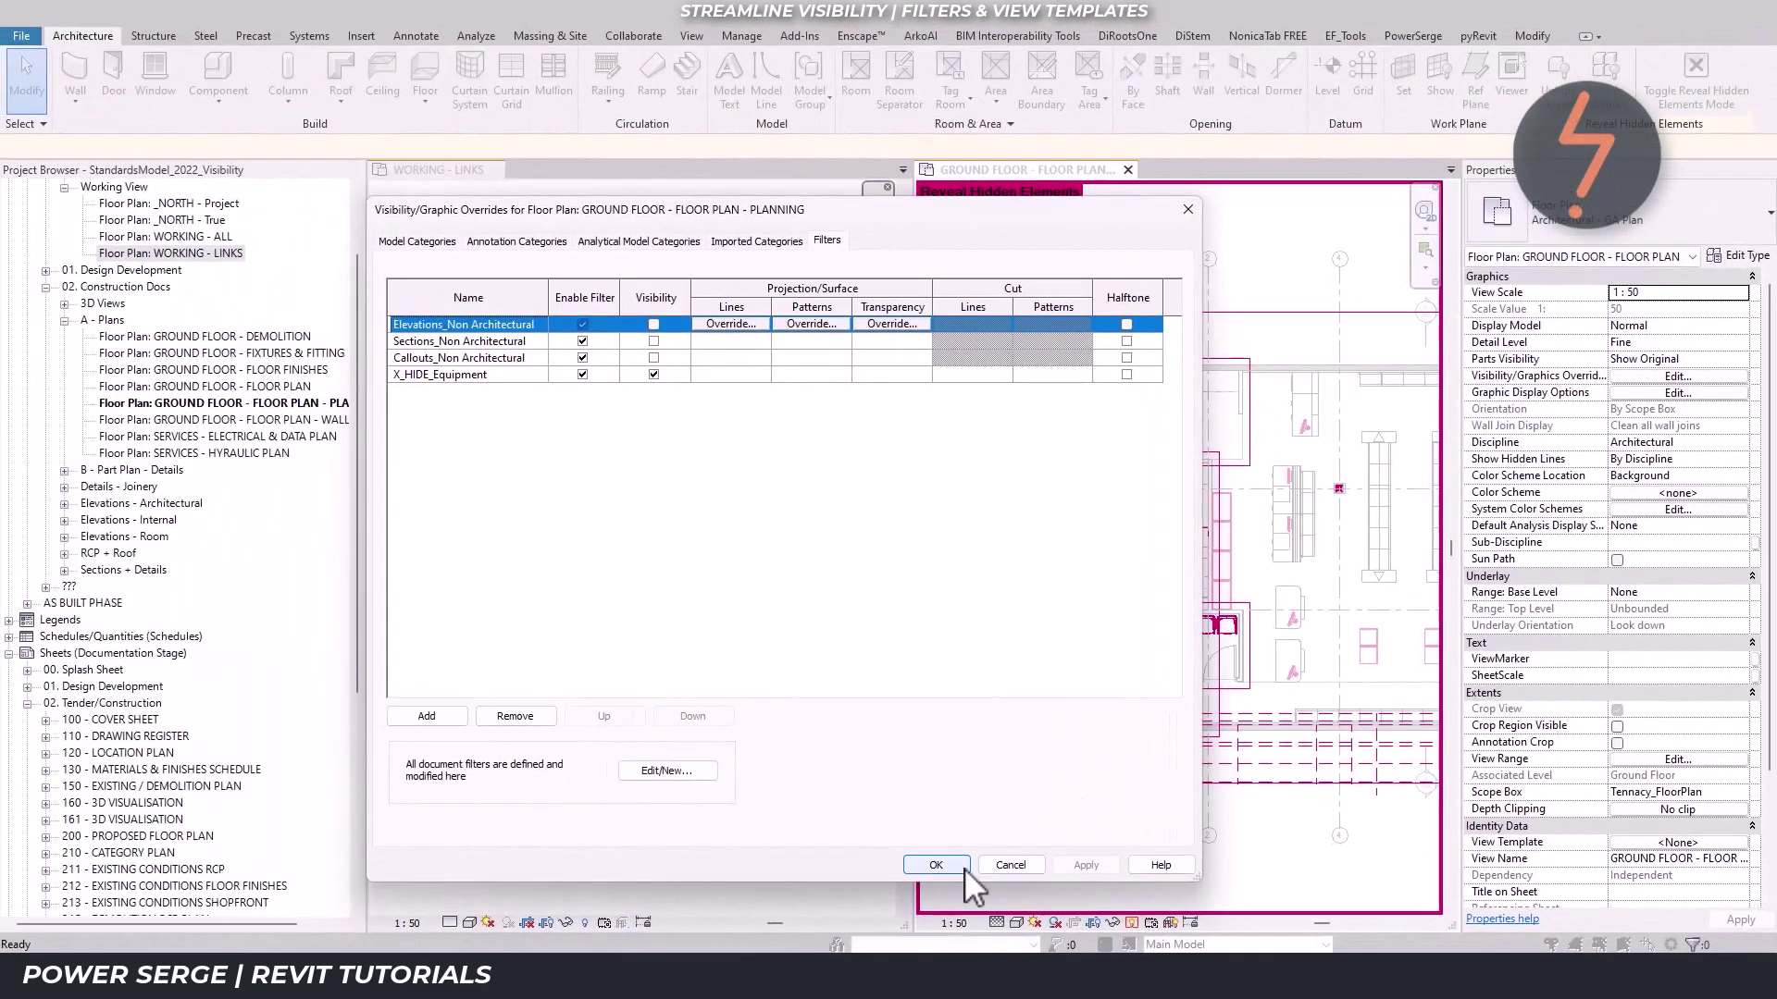
pyautogui.click(965, 868)
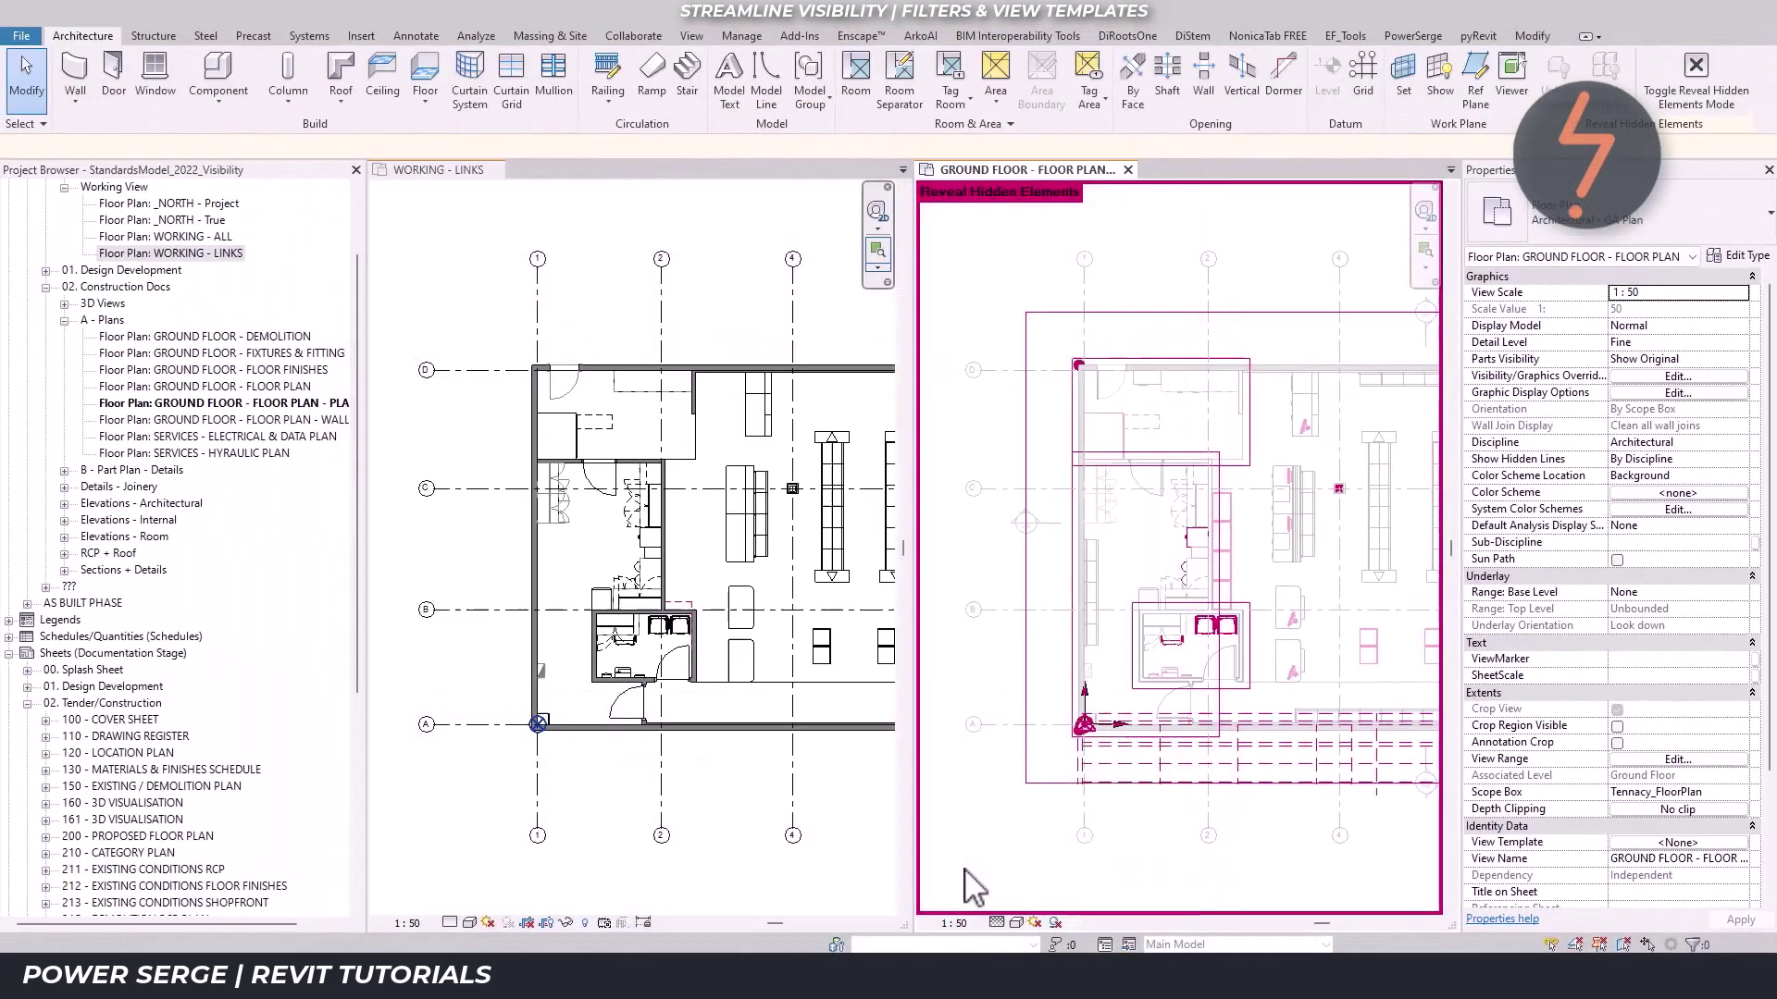
pyautogui.click(1133, 924)
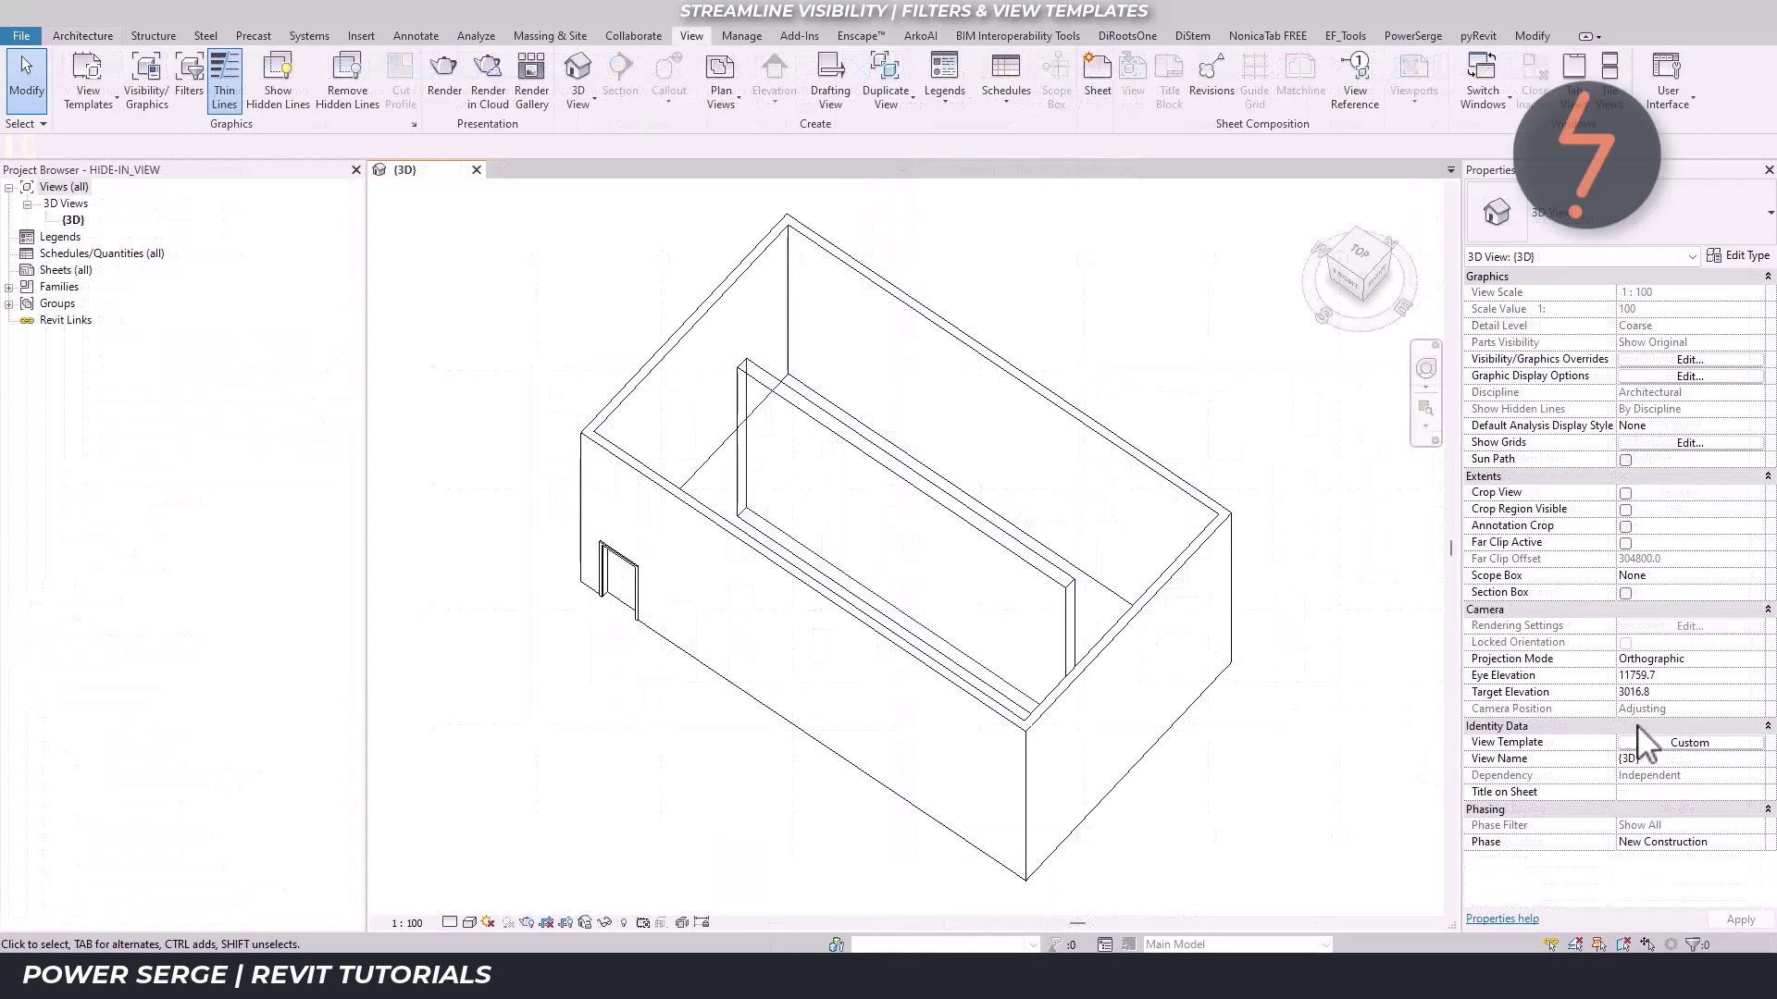
# Make Generic Models visible in the 3D view's Custom template and confirm the assignment
pyautogui.click(1673, 744)
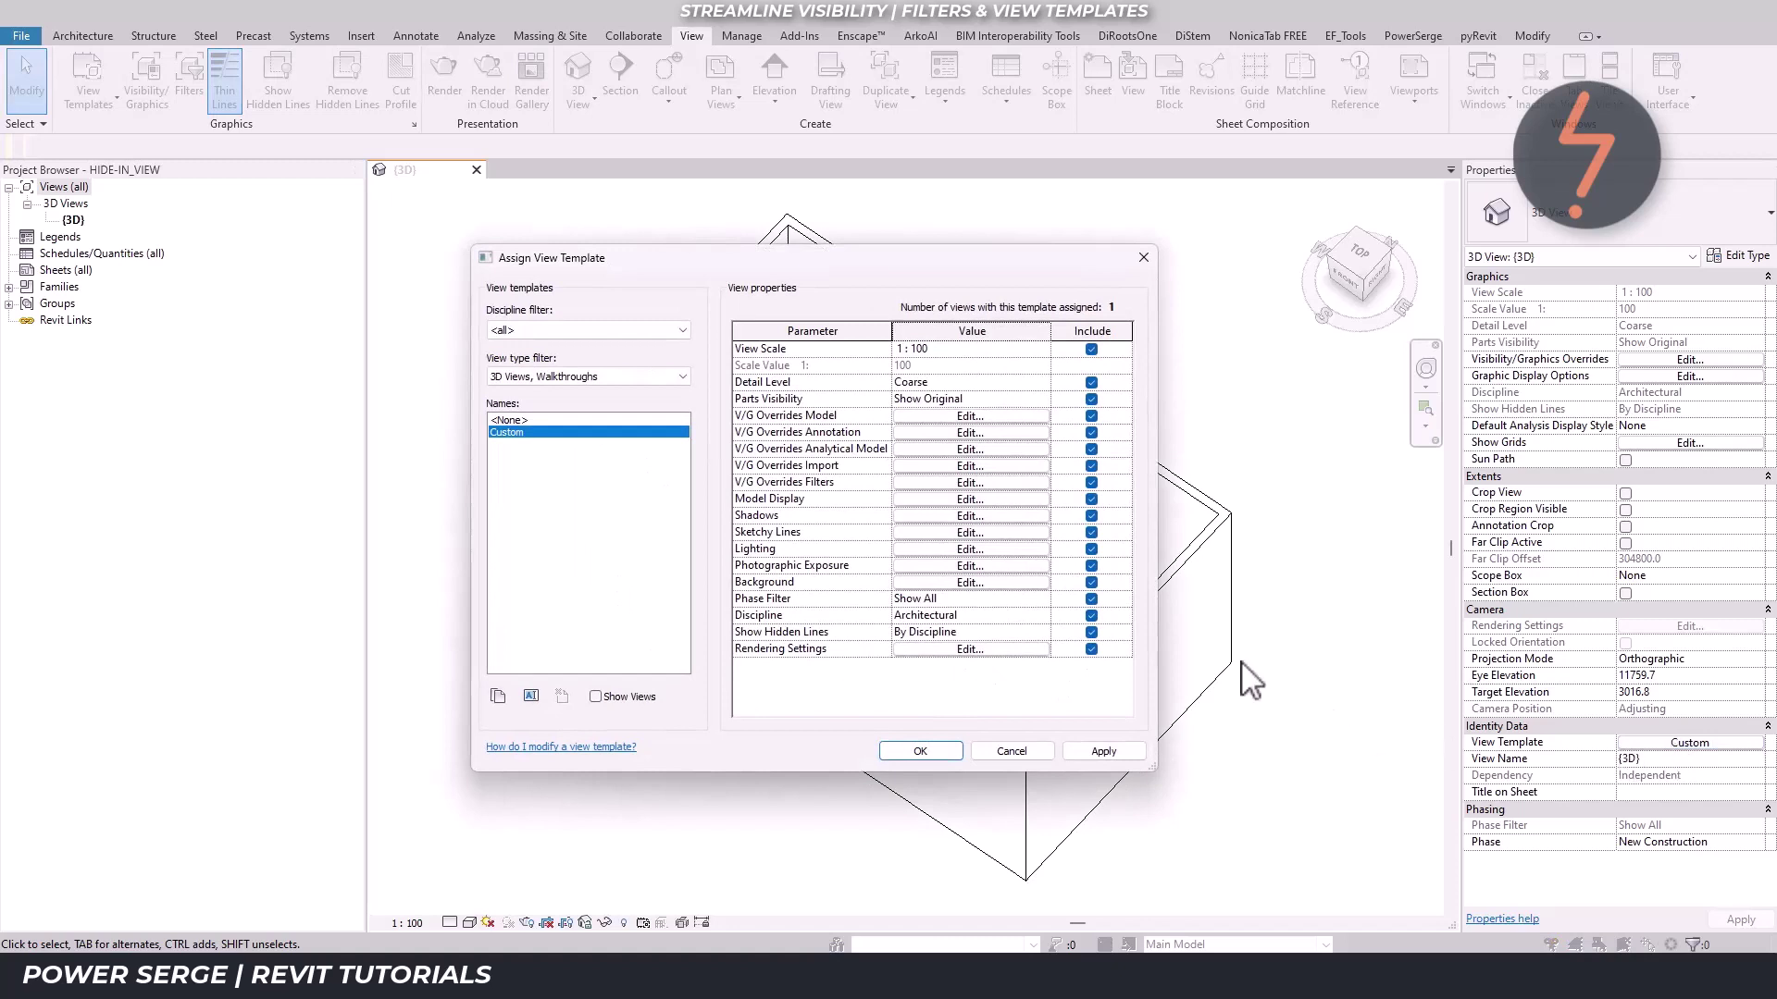
pyautogui.click(987, 417)
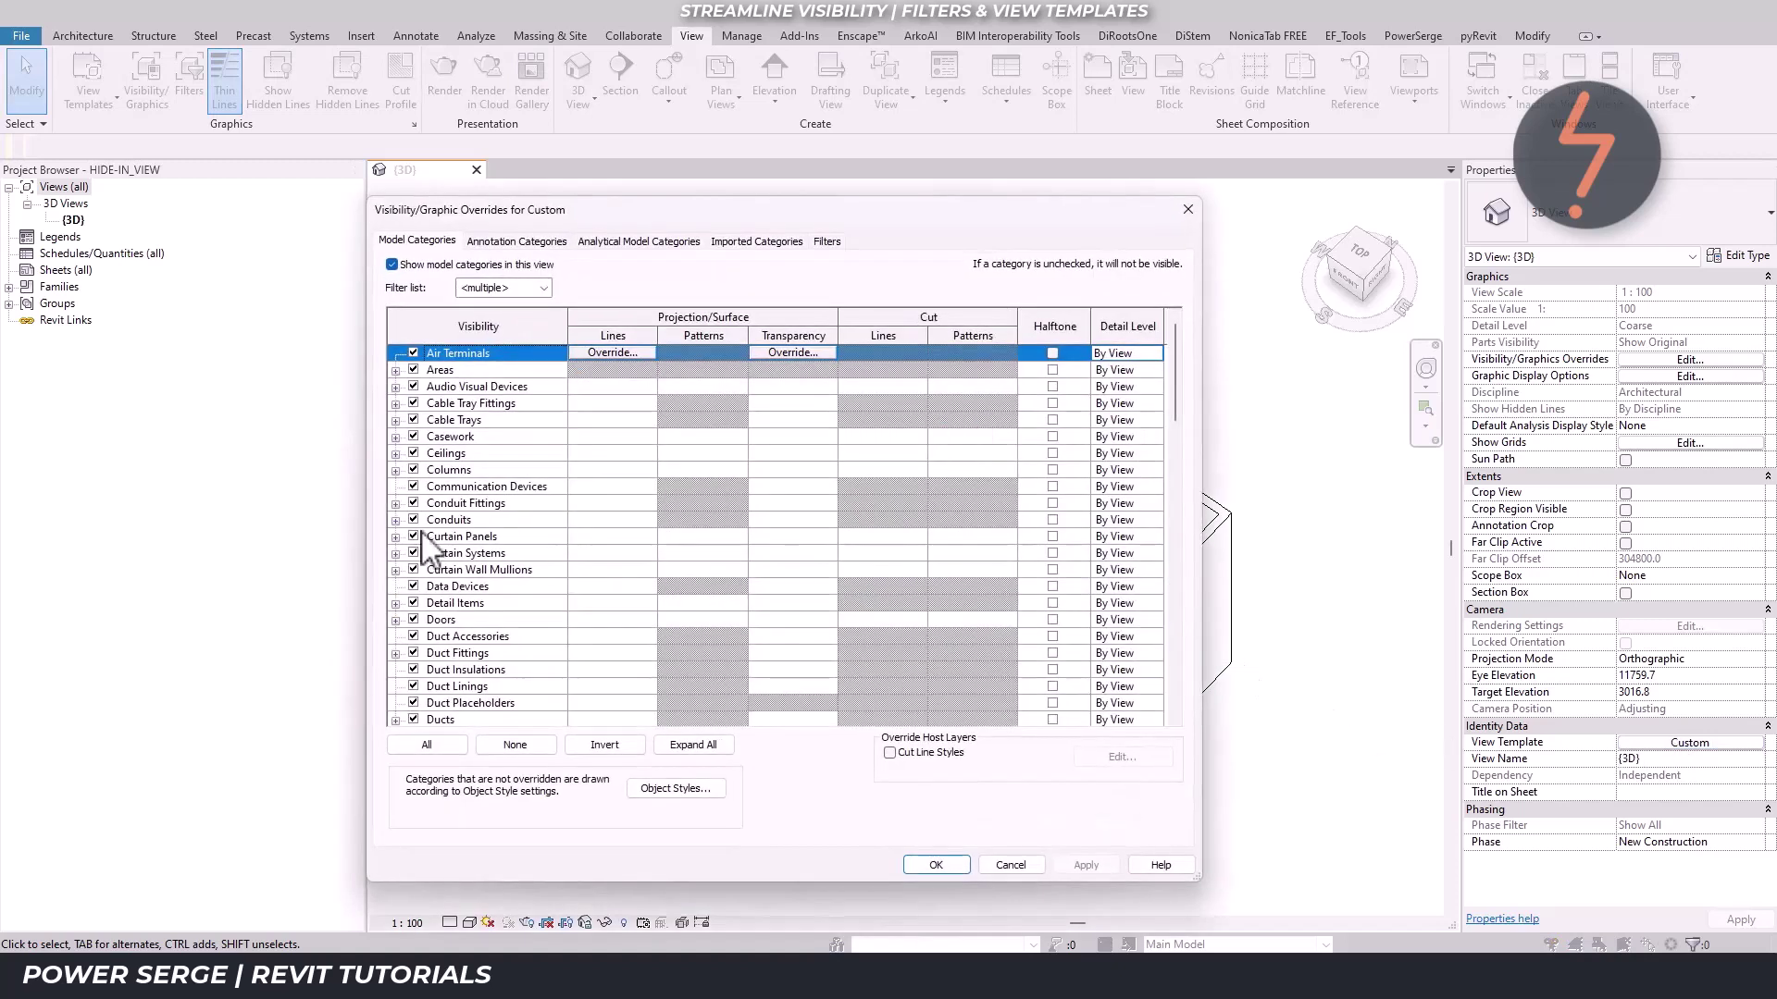
pyautogui.click(451, 539)
pyautogui.press('g')
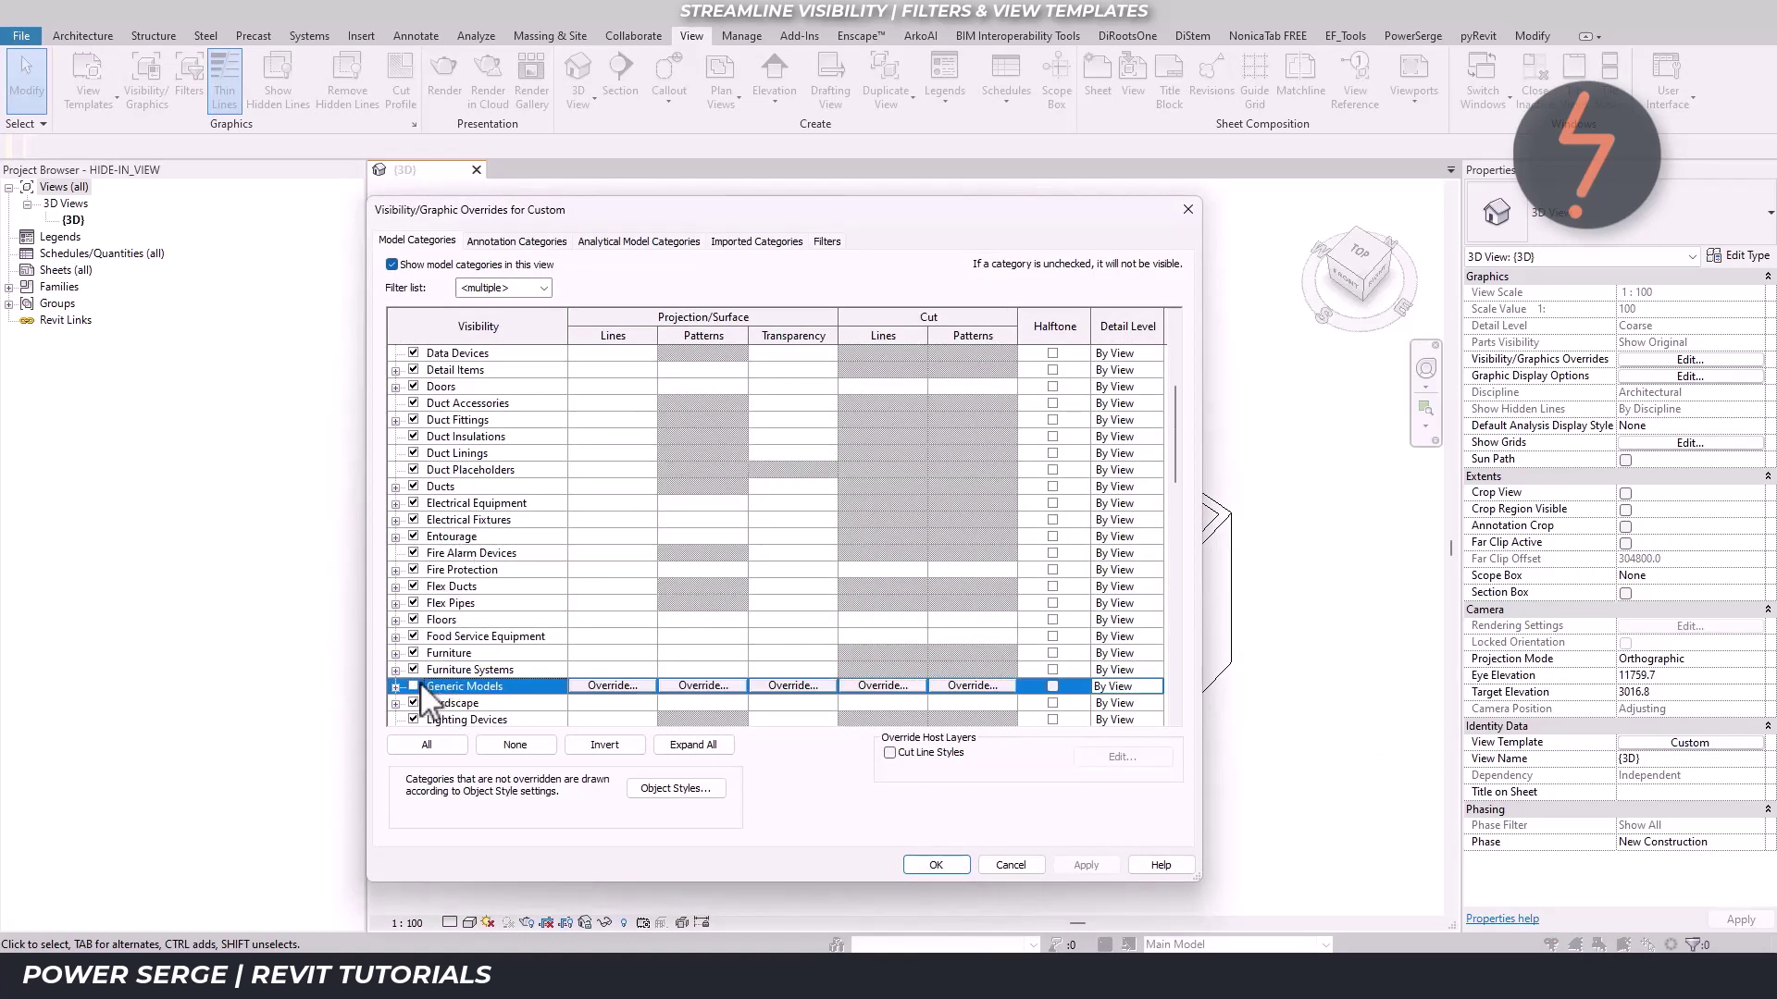
pyautogui.click(417, 684)
pyautogui.click(1087, 864)
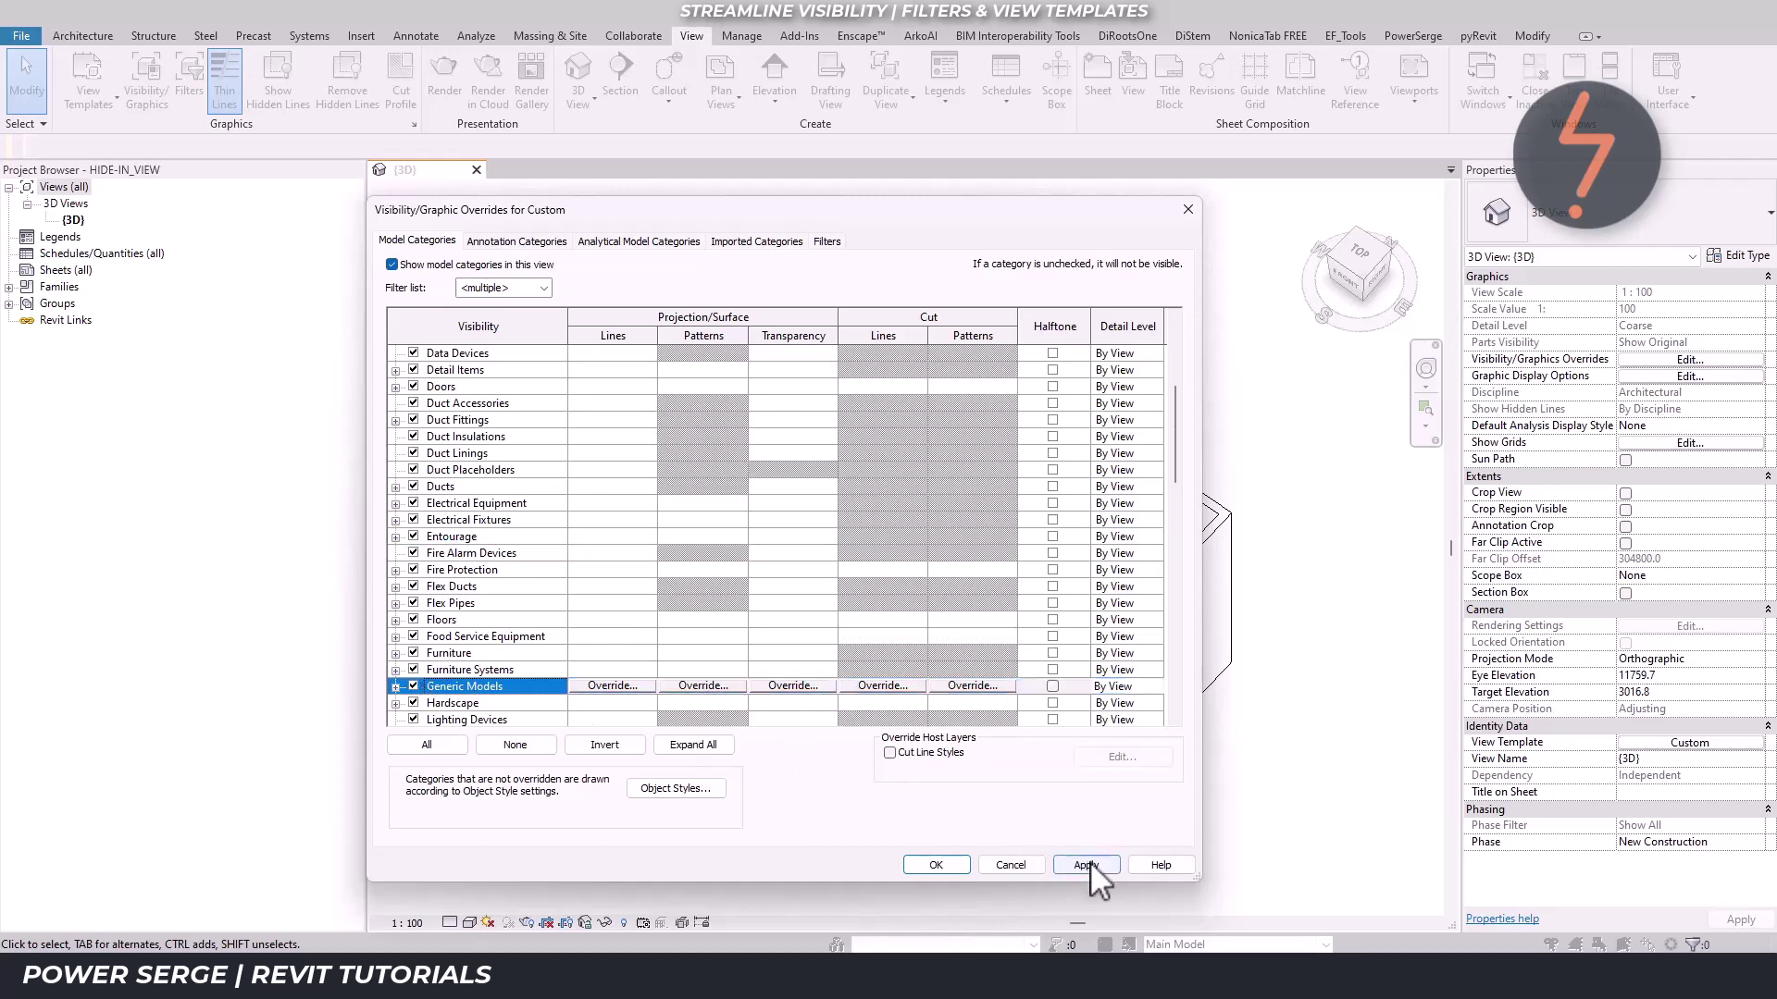
pyautogui.click(944, 862)
pyautogui.click(943, 754)
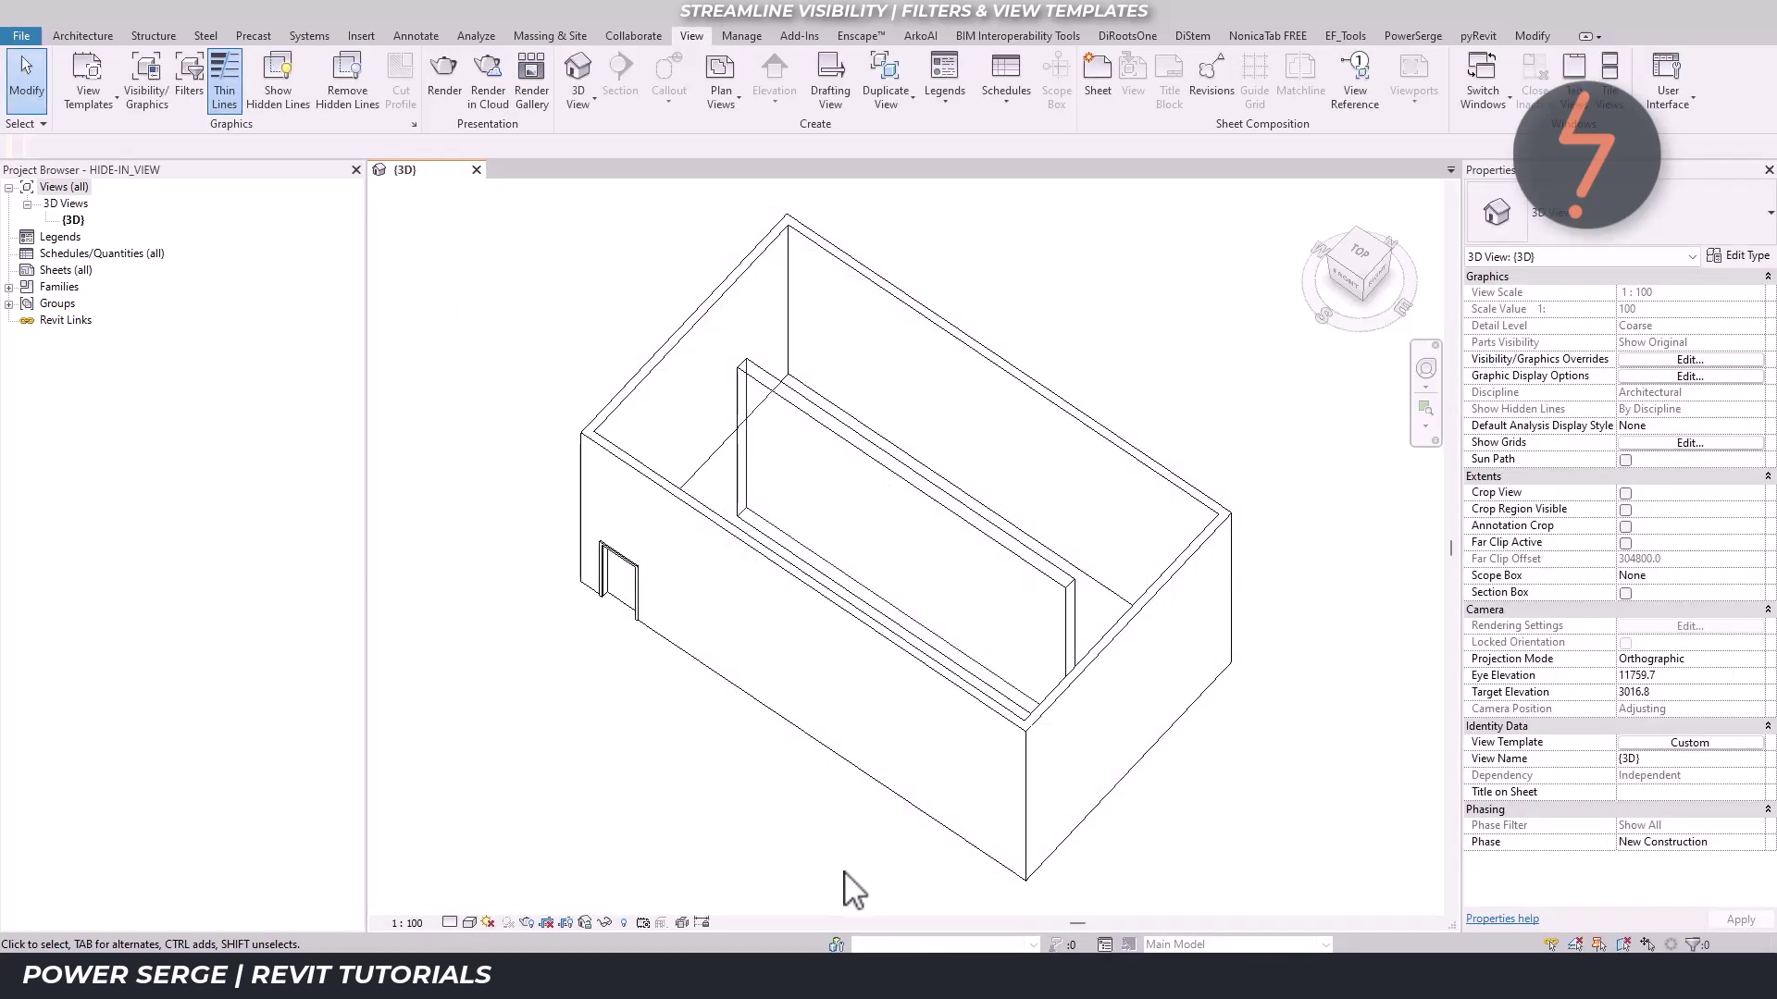
# Reveal hidden elements and read Condition and Comments of the POD casework, Dispensary Bench and gondola
pyautogui.click(624, 922)
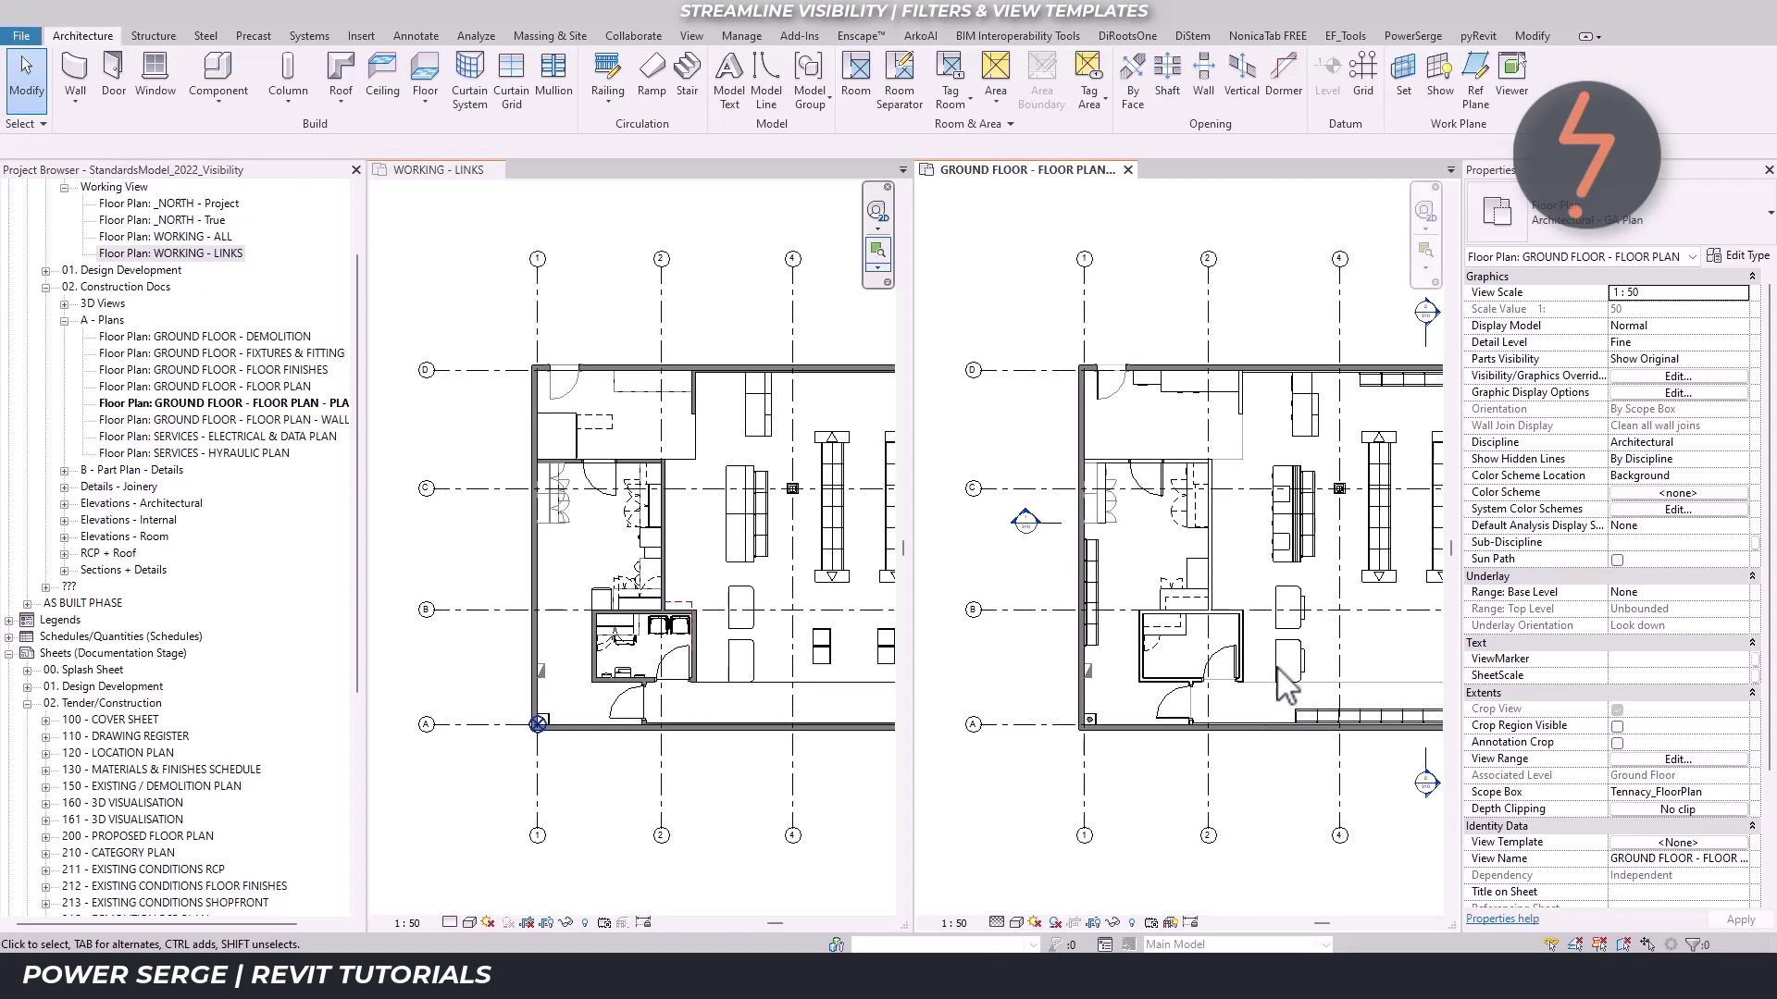
pyautogui.click(1278, 664)
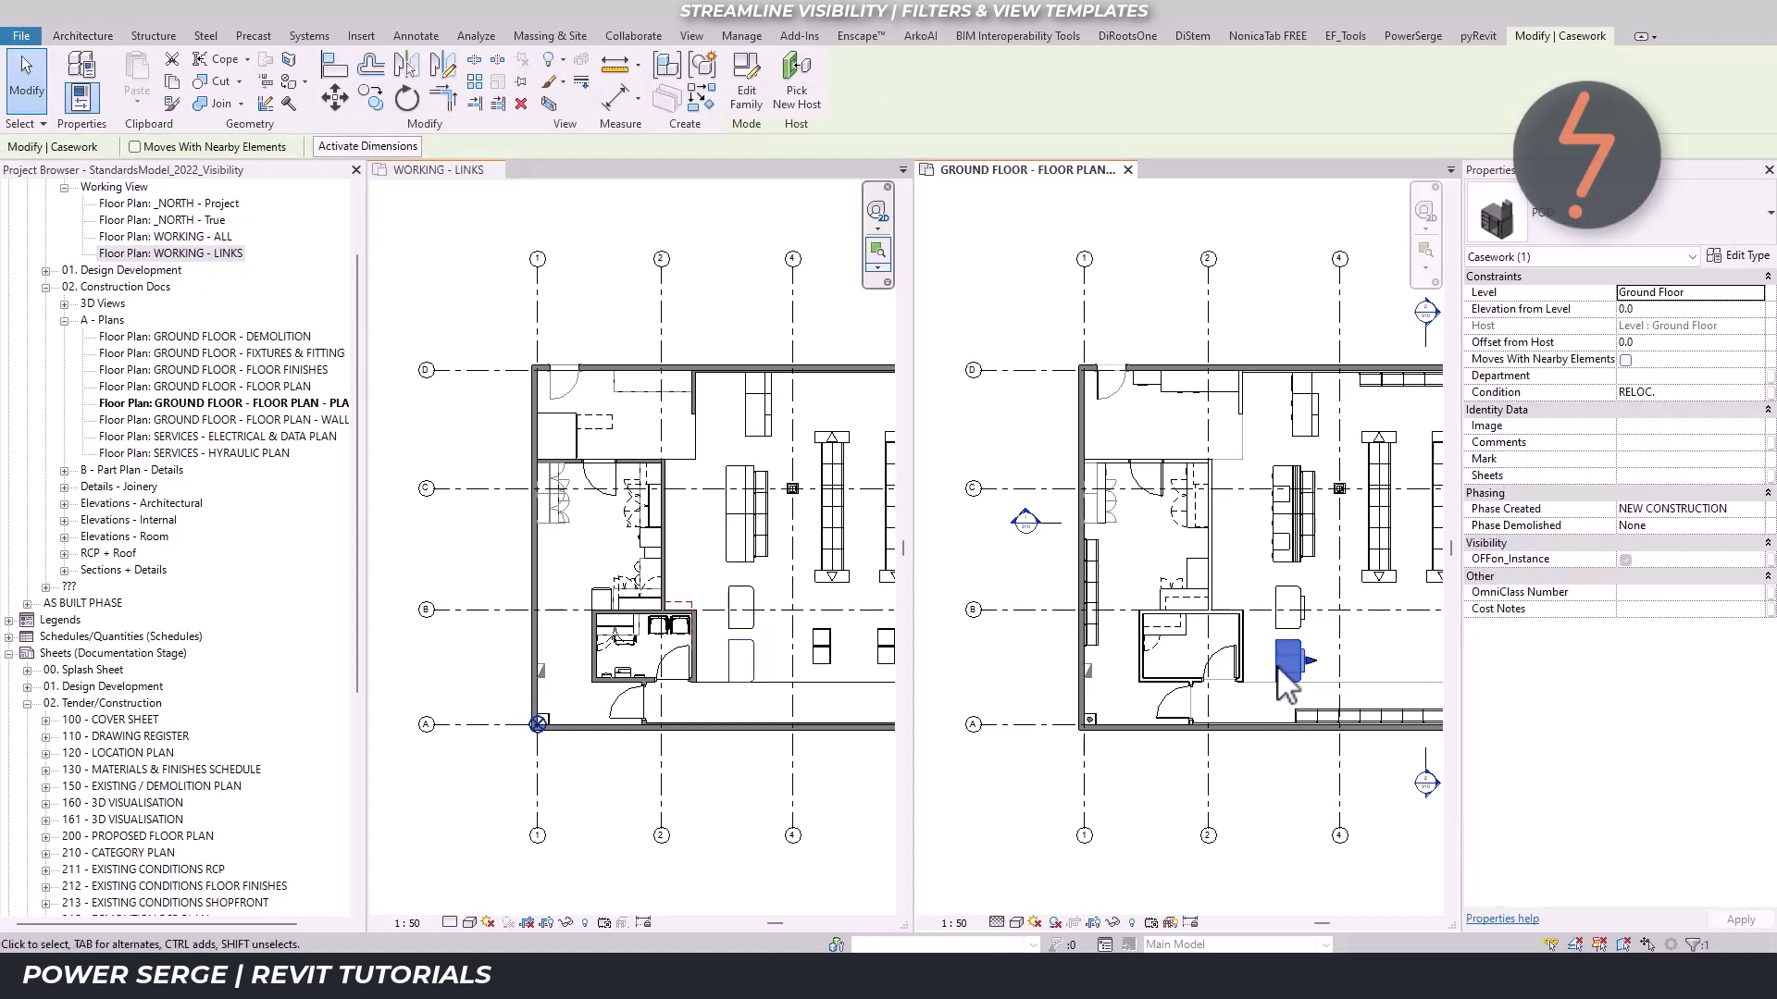
pyautogui.click(1282, 575)
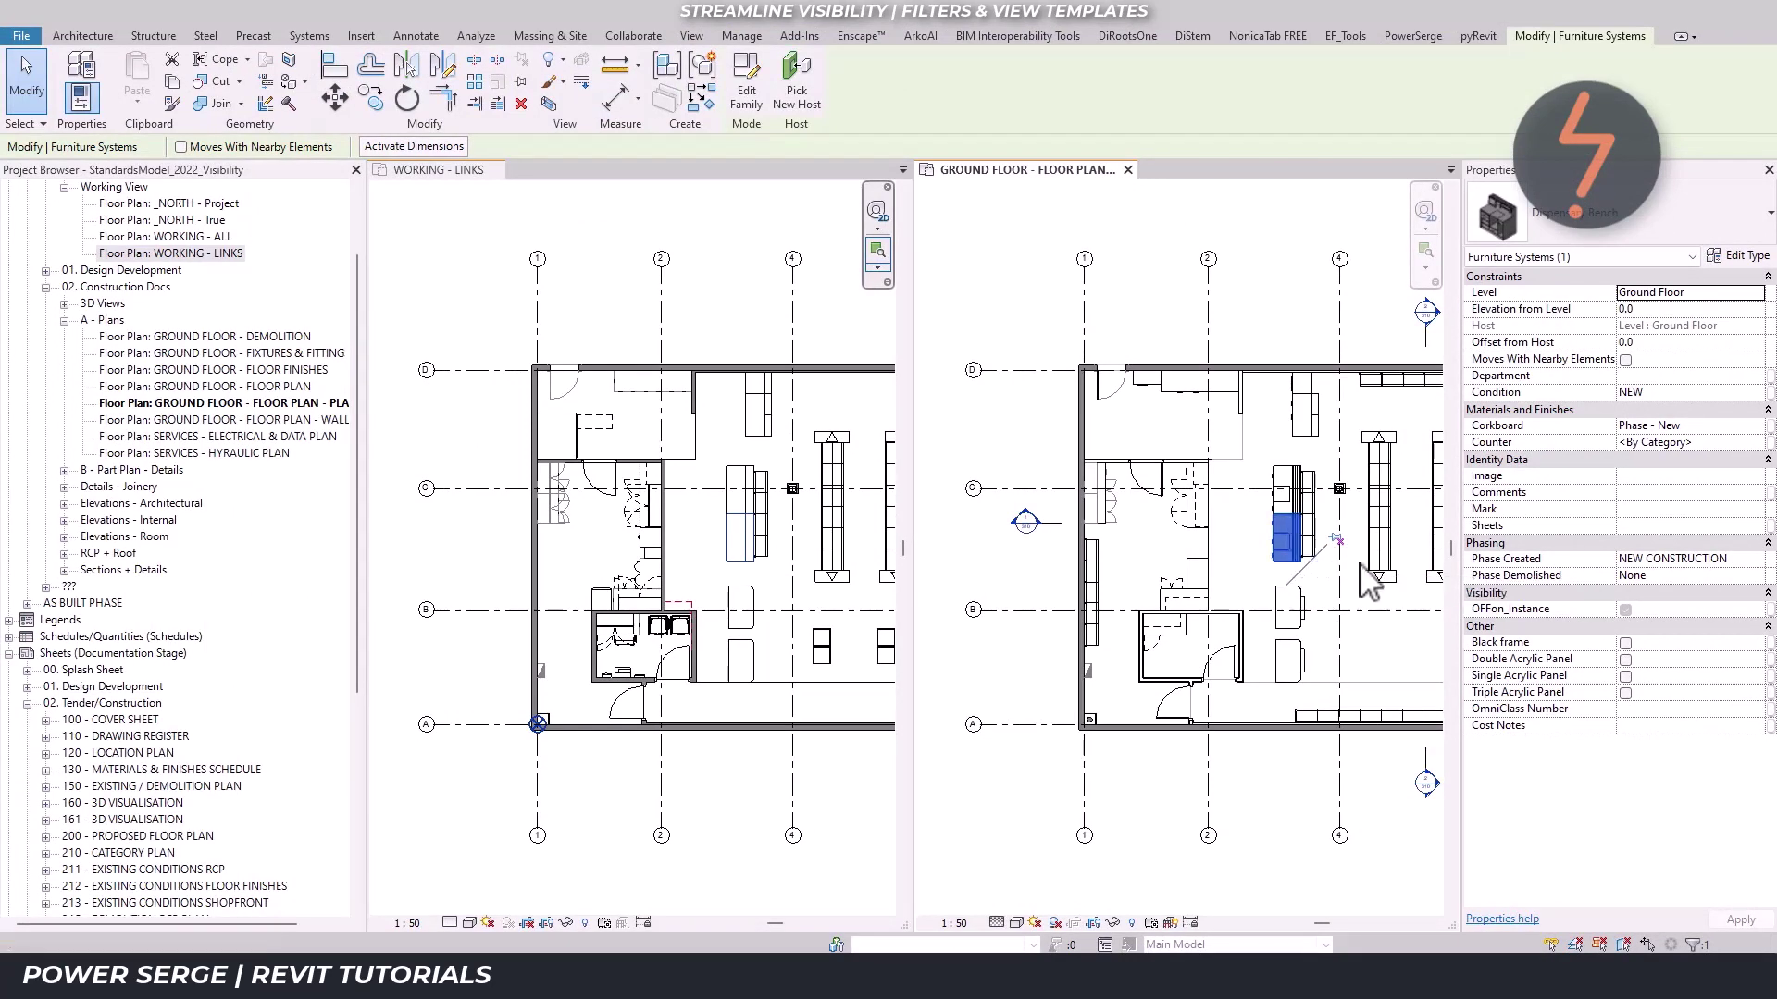
pyautogui.click(1366, 566)
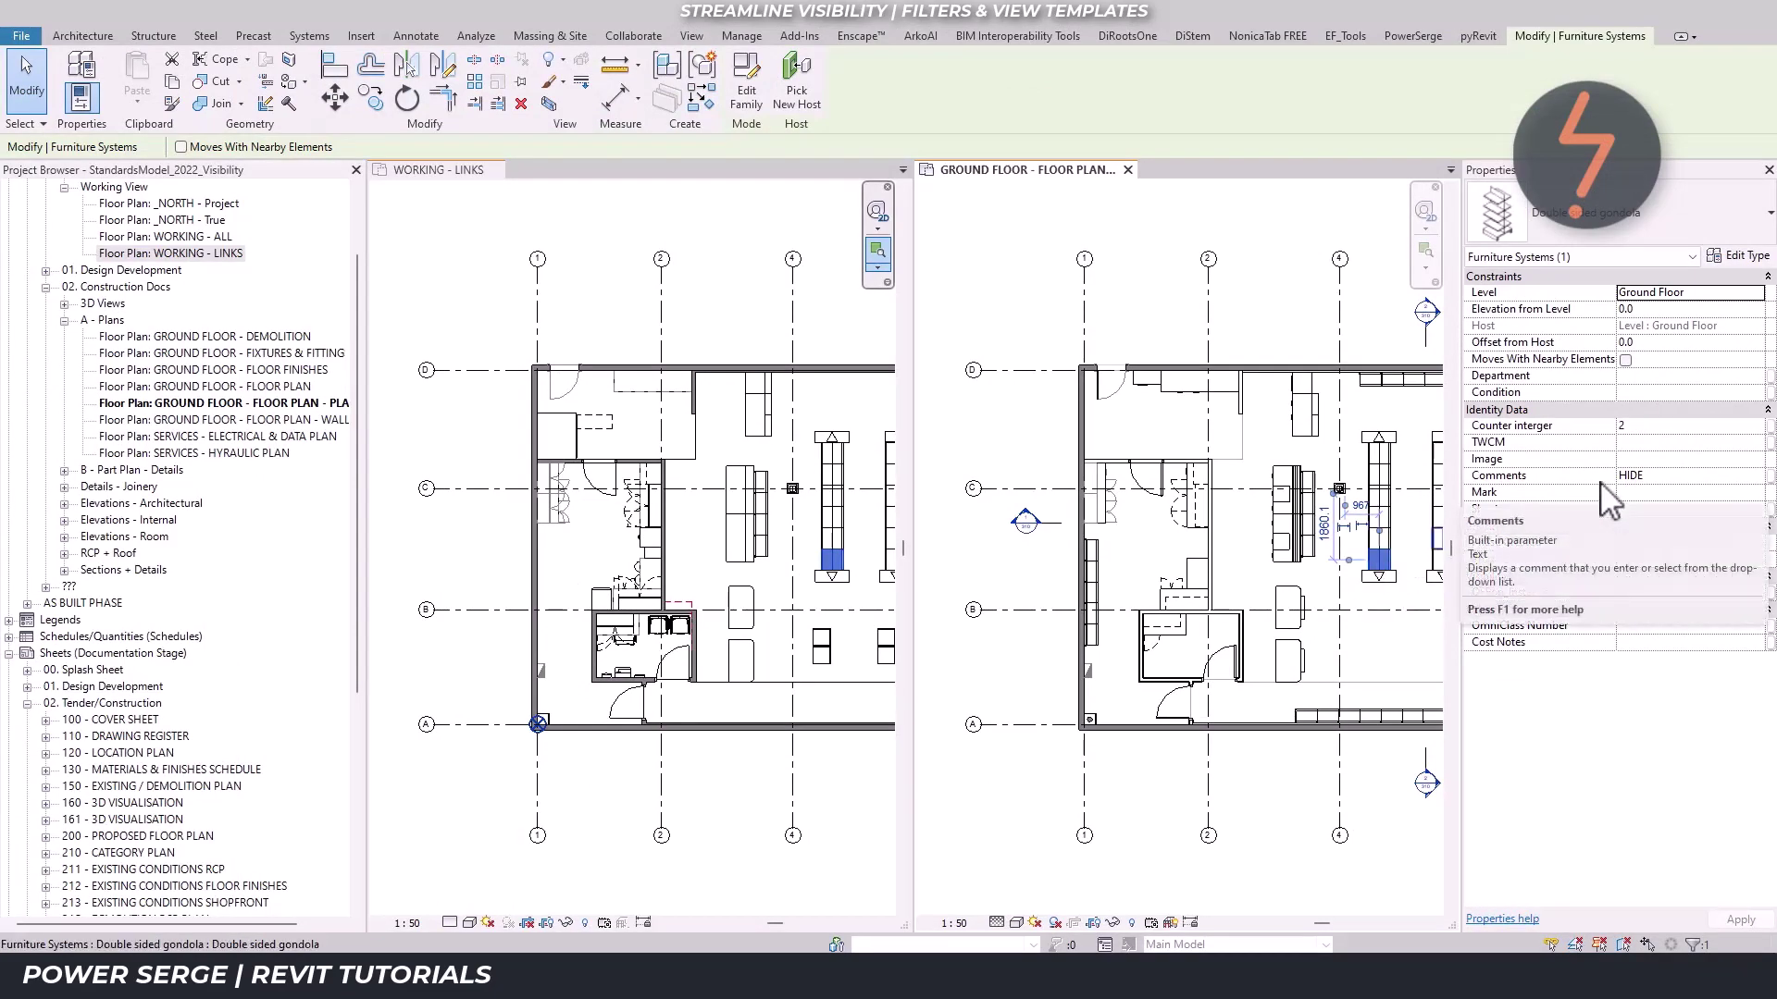
# Review the X_HIDE_Equipment filter's Comments-equals-HIDE rule in the ground floor plan's filters
pyautogui.press('v')
pyautogui.press('v')
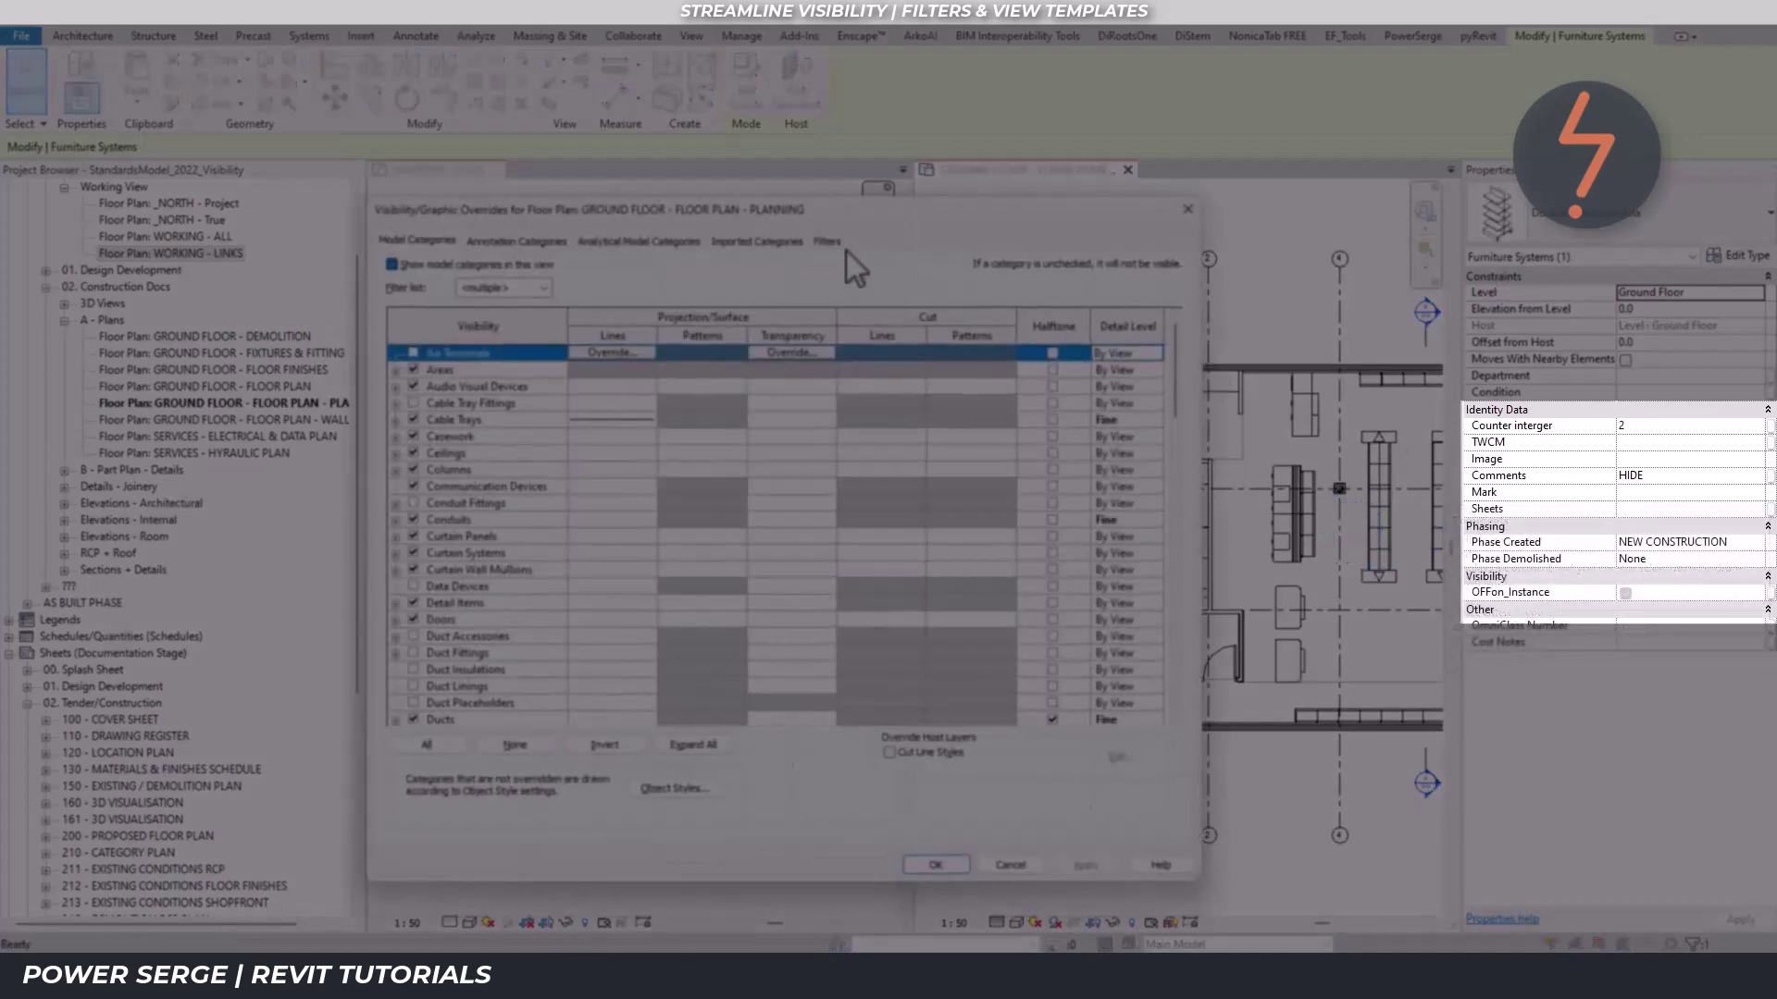
pyautogui.click(826, 242)
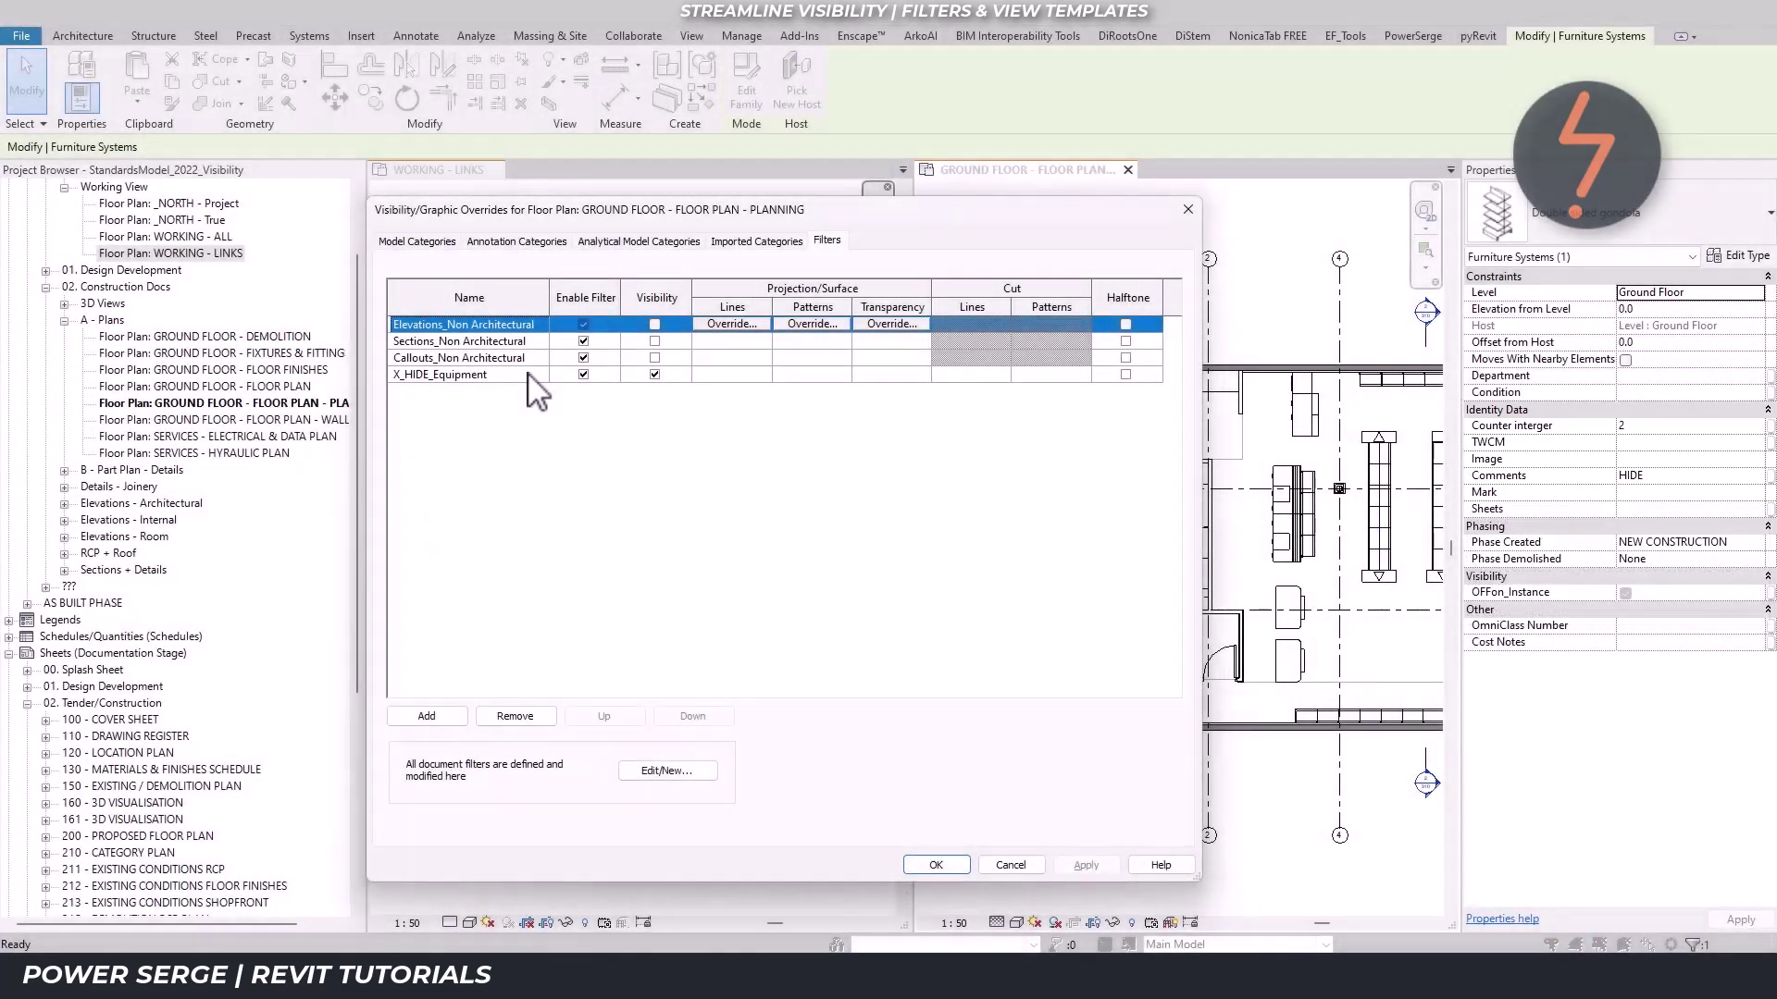
pyautogui.click(537, 375)
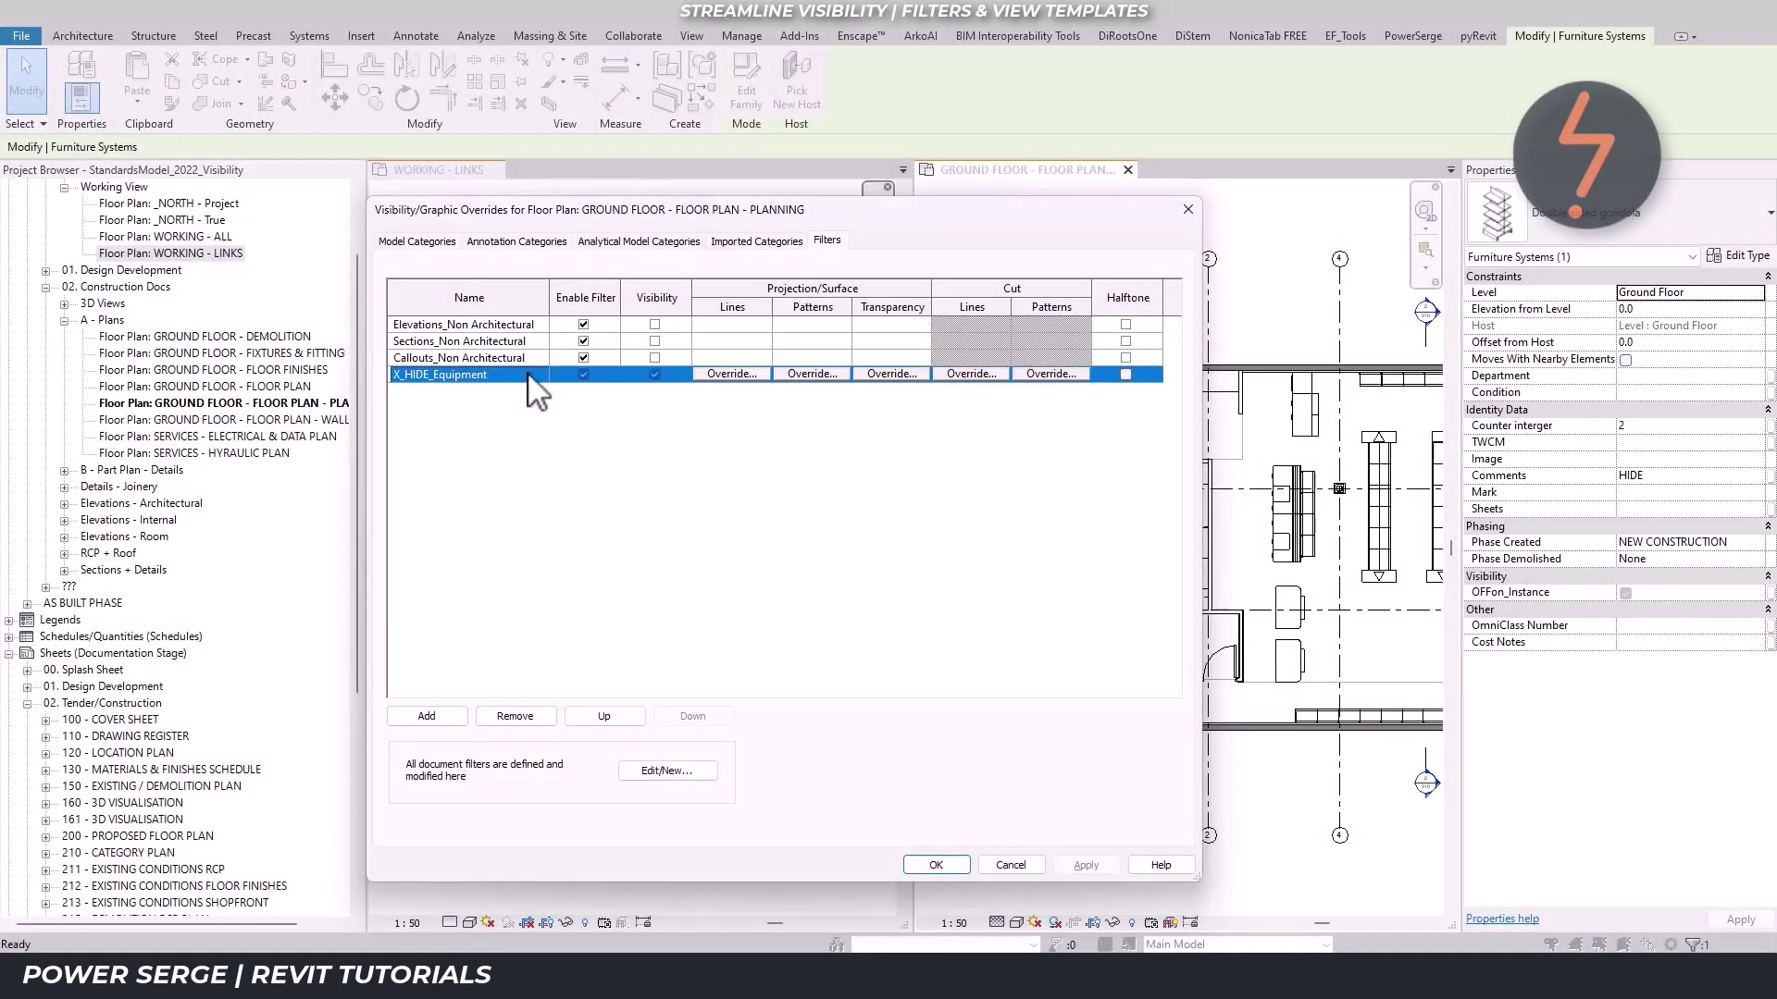
pyautogui.click(694, 768)
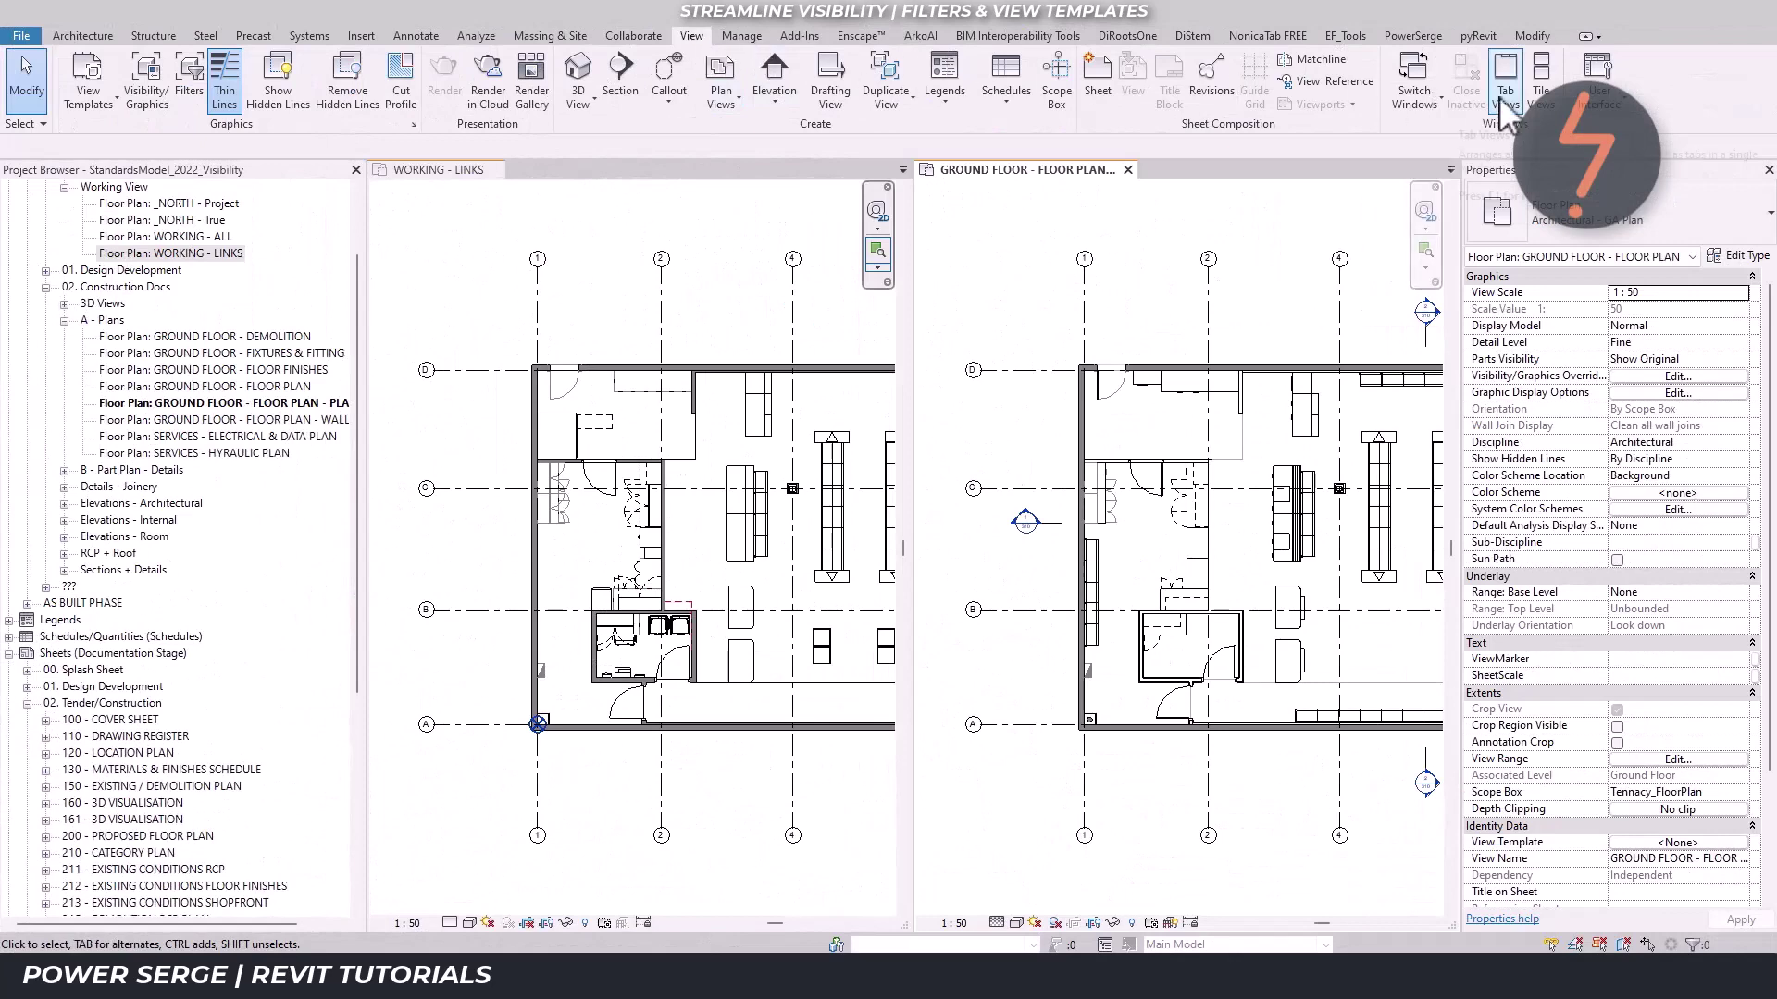
# Switch the plans to tabbed views and hide X_HIDE_Equipment again in the planning plan
pyautogui.click(1505, 97)
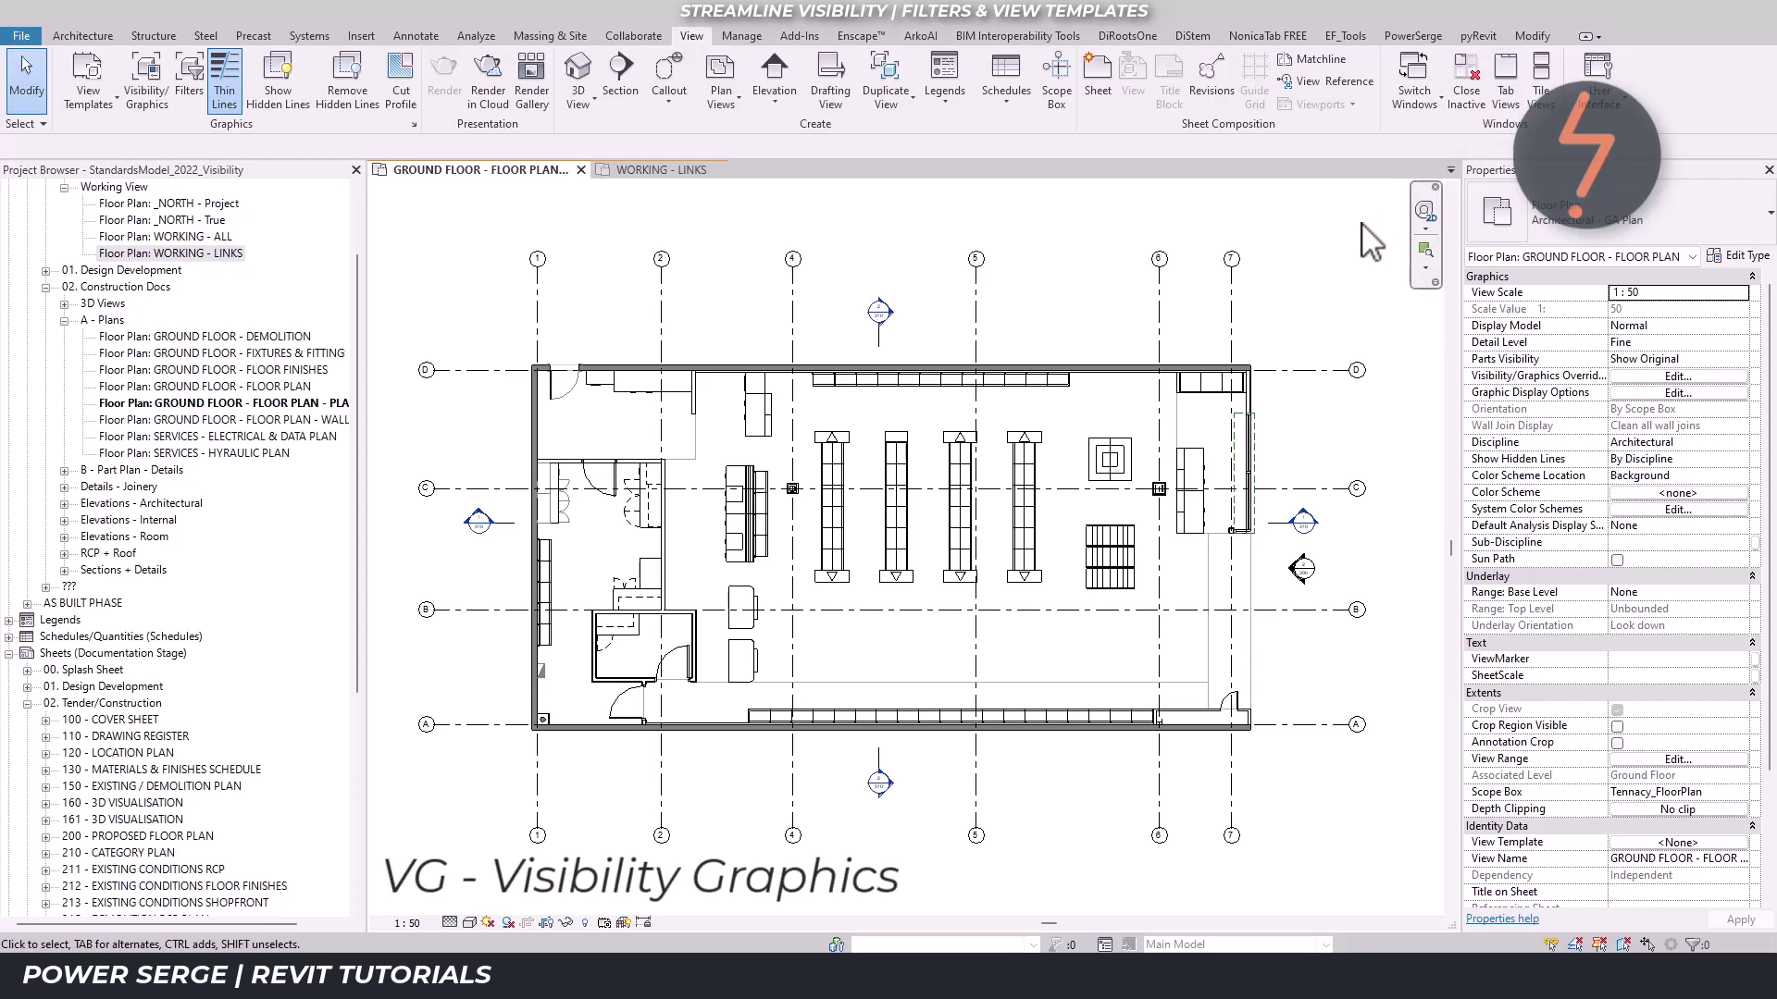
pyautogui.press('v')
pyautogui.press('g')
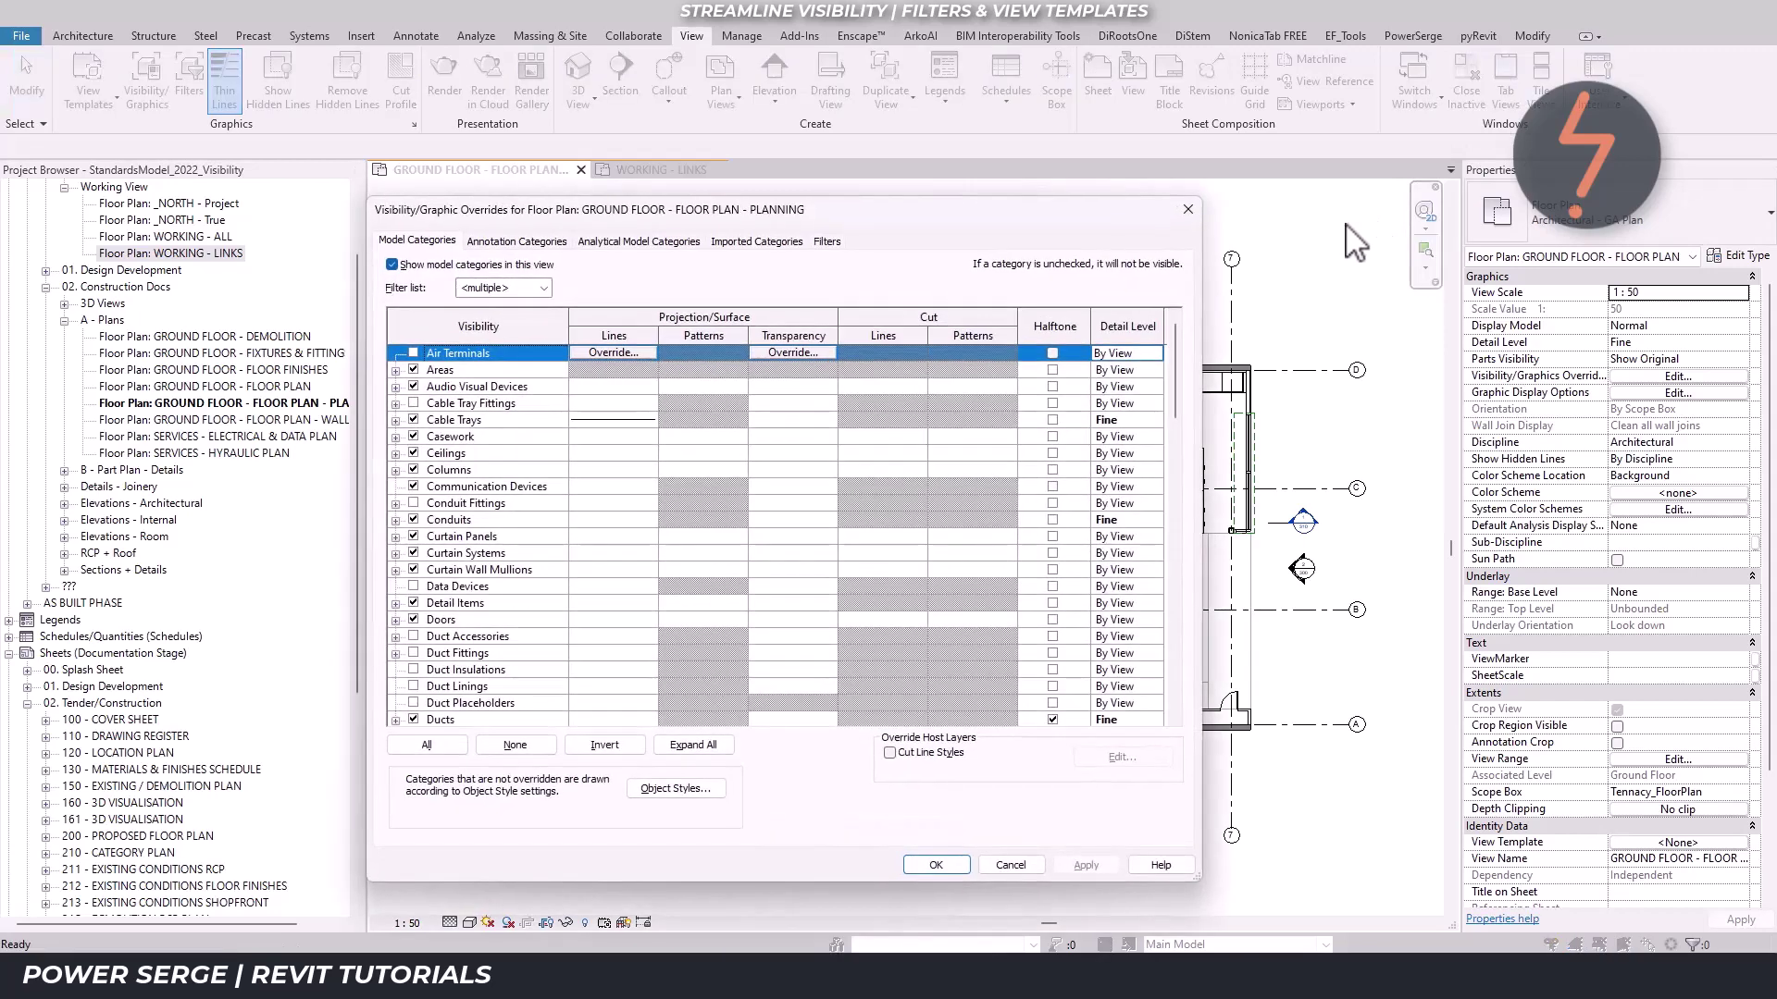
pyautogui.click(833, 245)
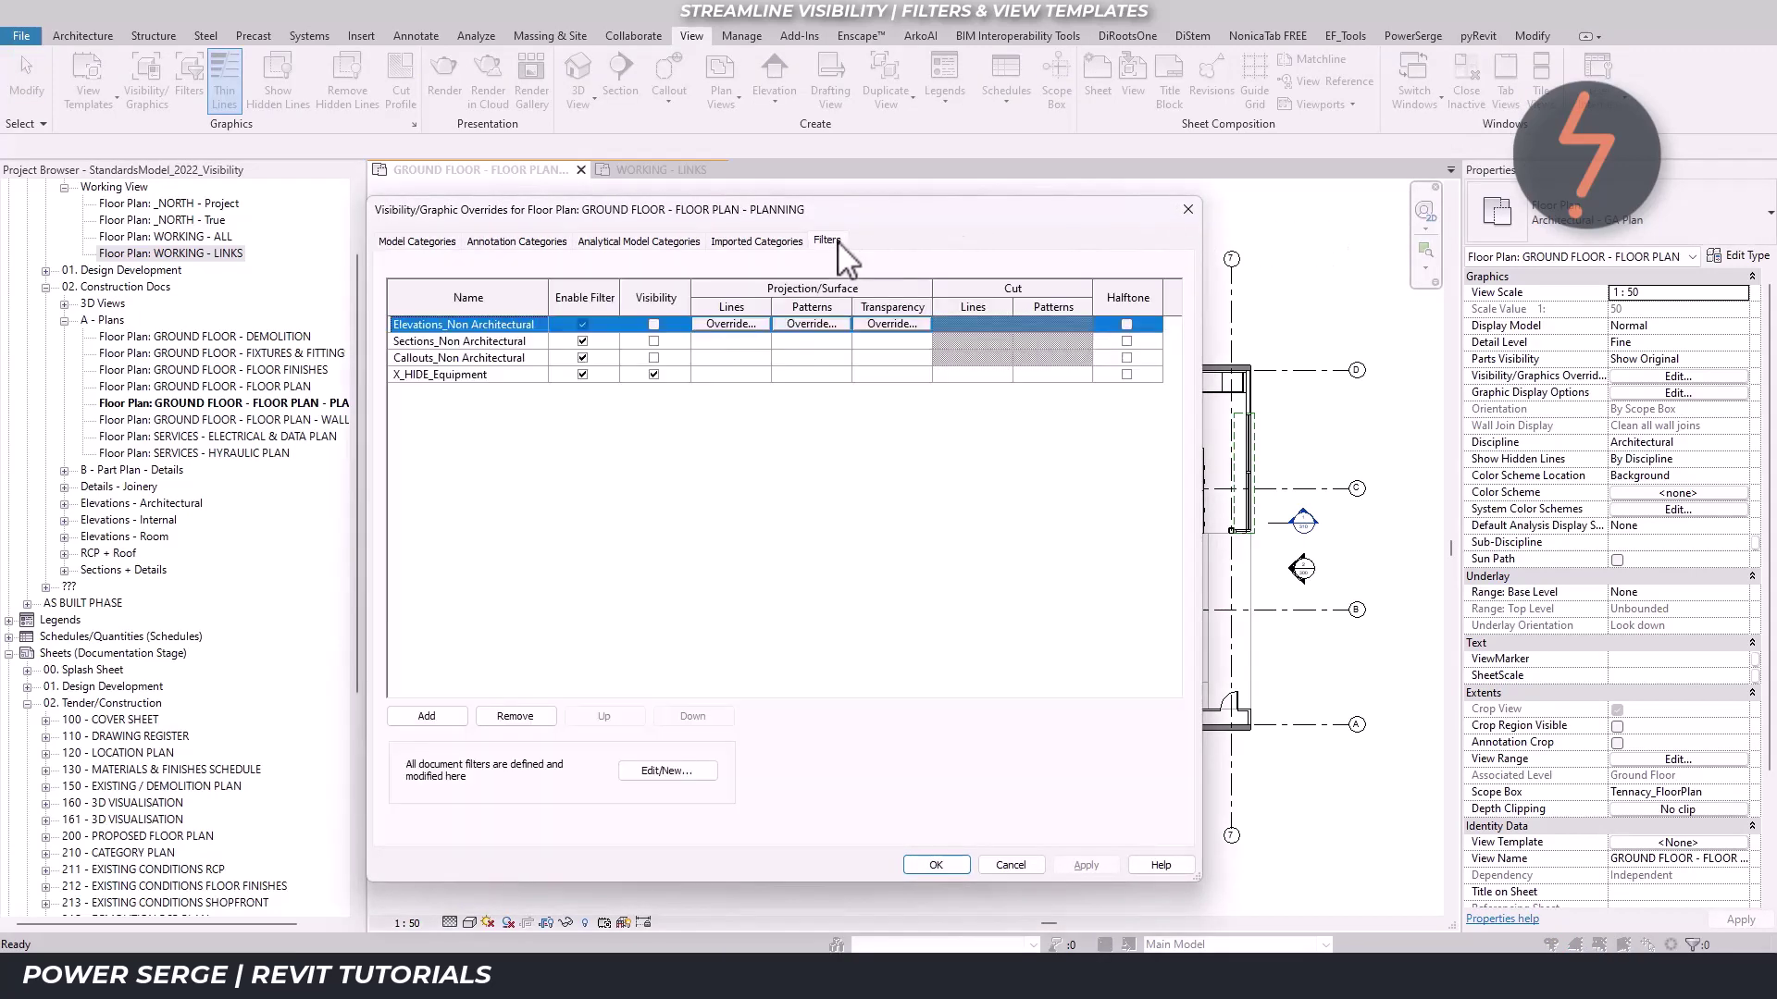
pyautogui.click(653, 374)
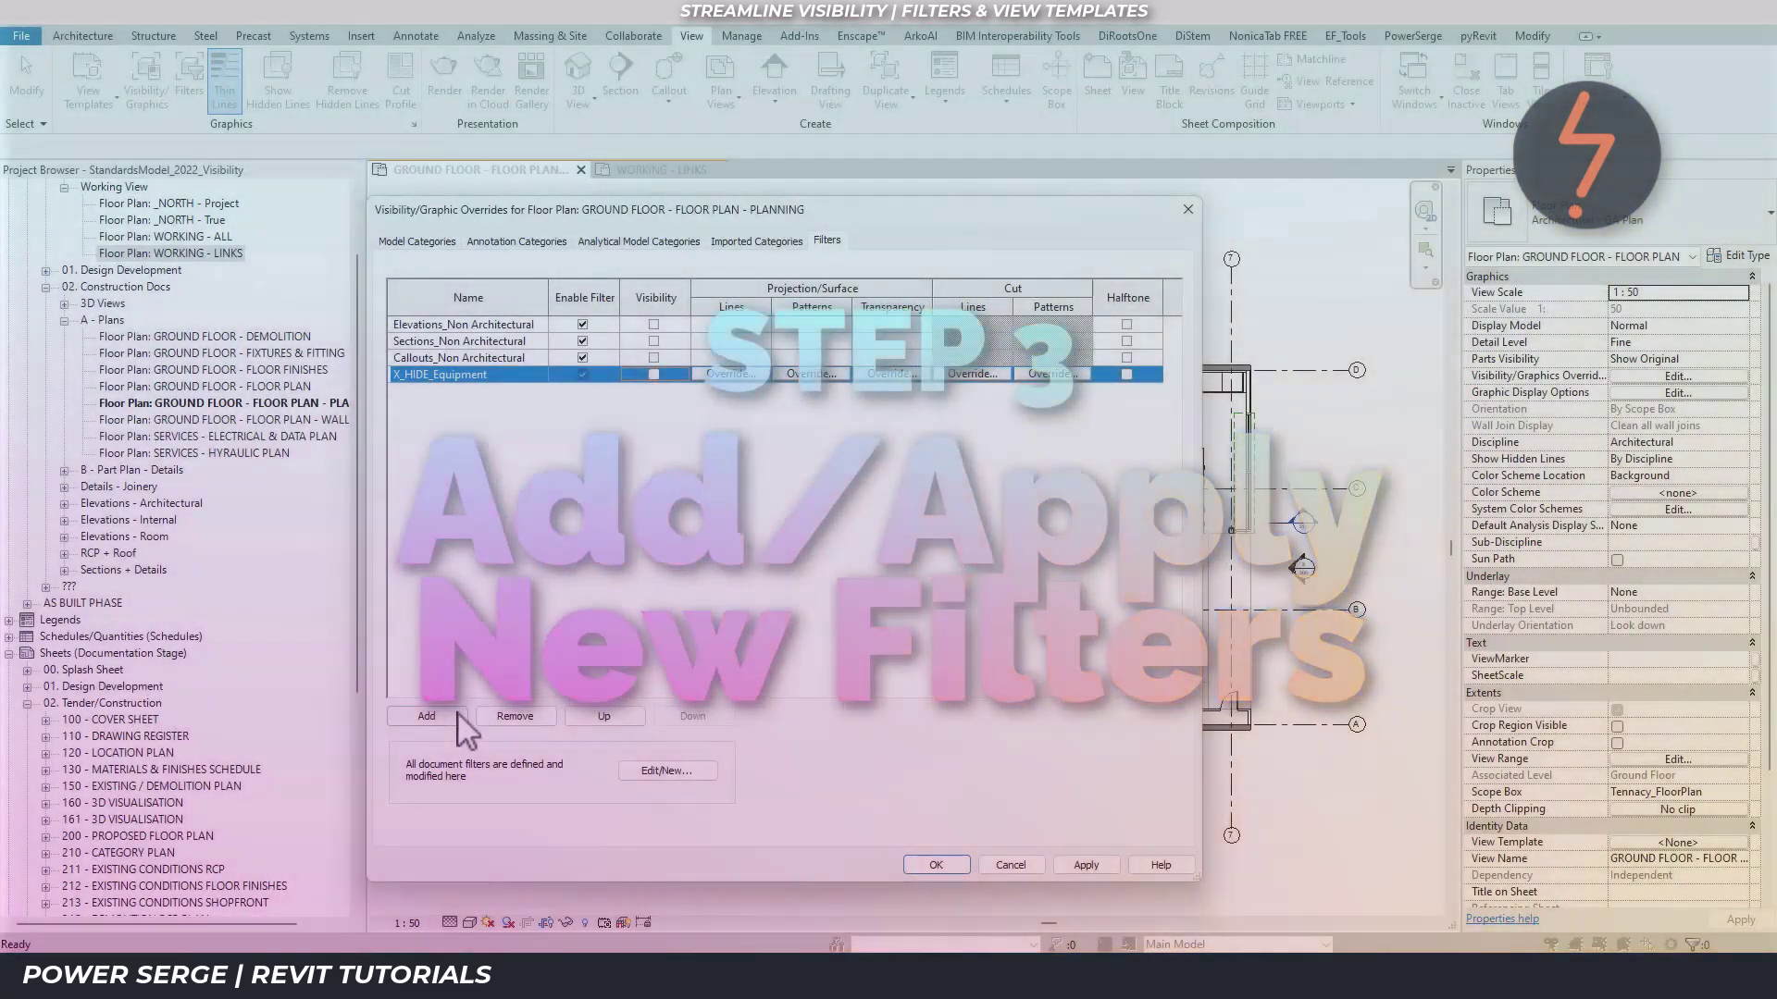
# Browse the rule-based filters to add and select Audit_Condition_All_NEW = Colour
pyautogui.click(453, 715)
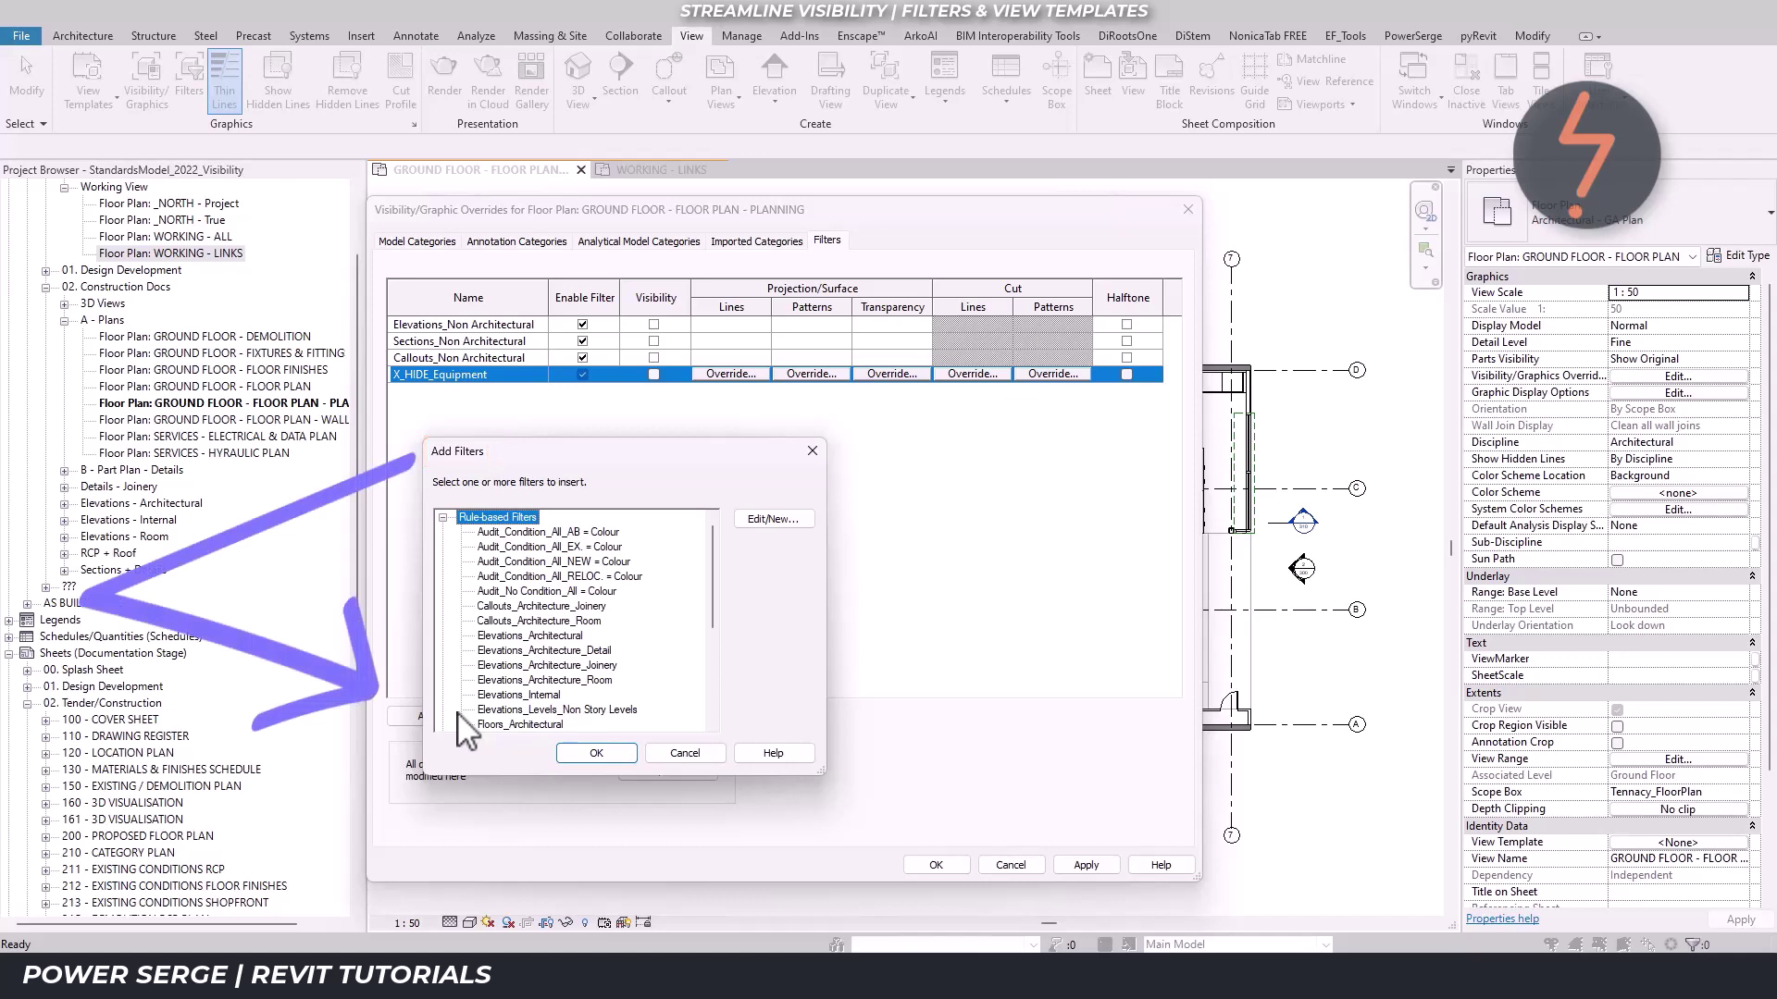
pyautogui.click(444, 518)
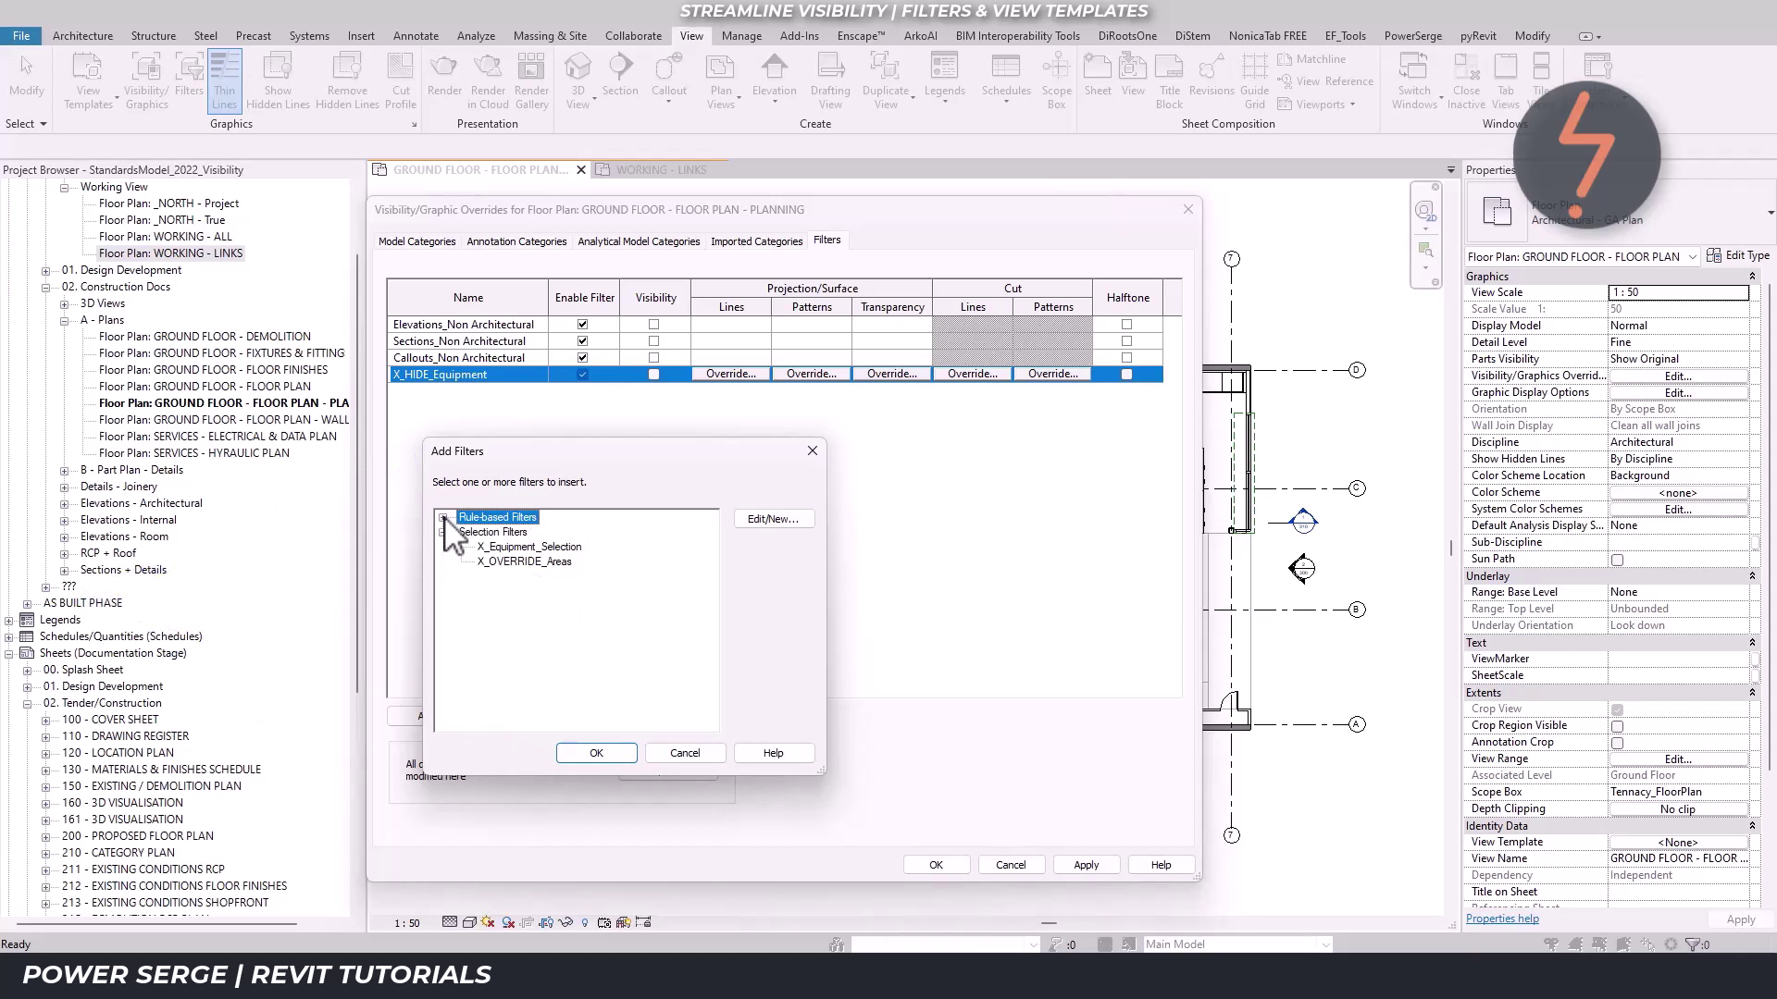
pyautogui.click(444, 518)
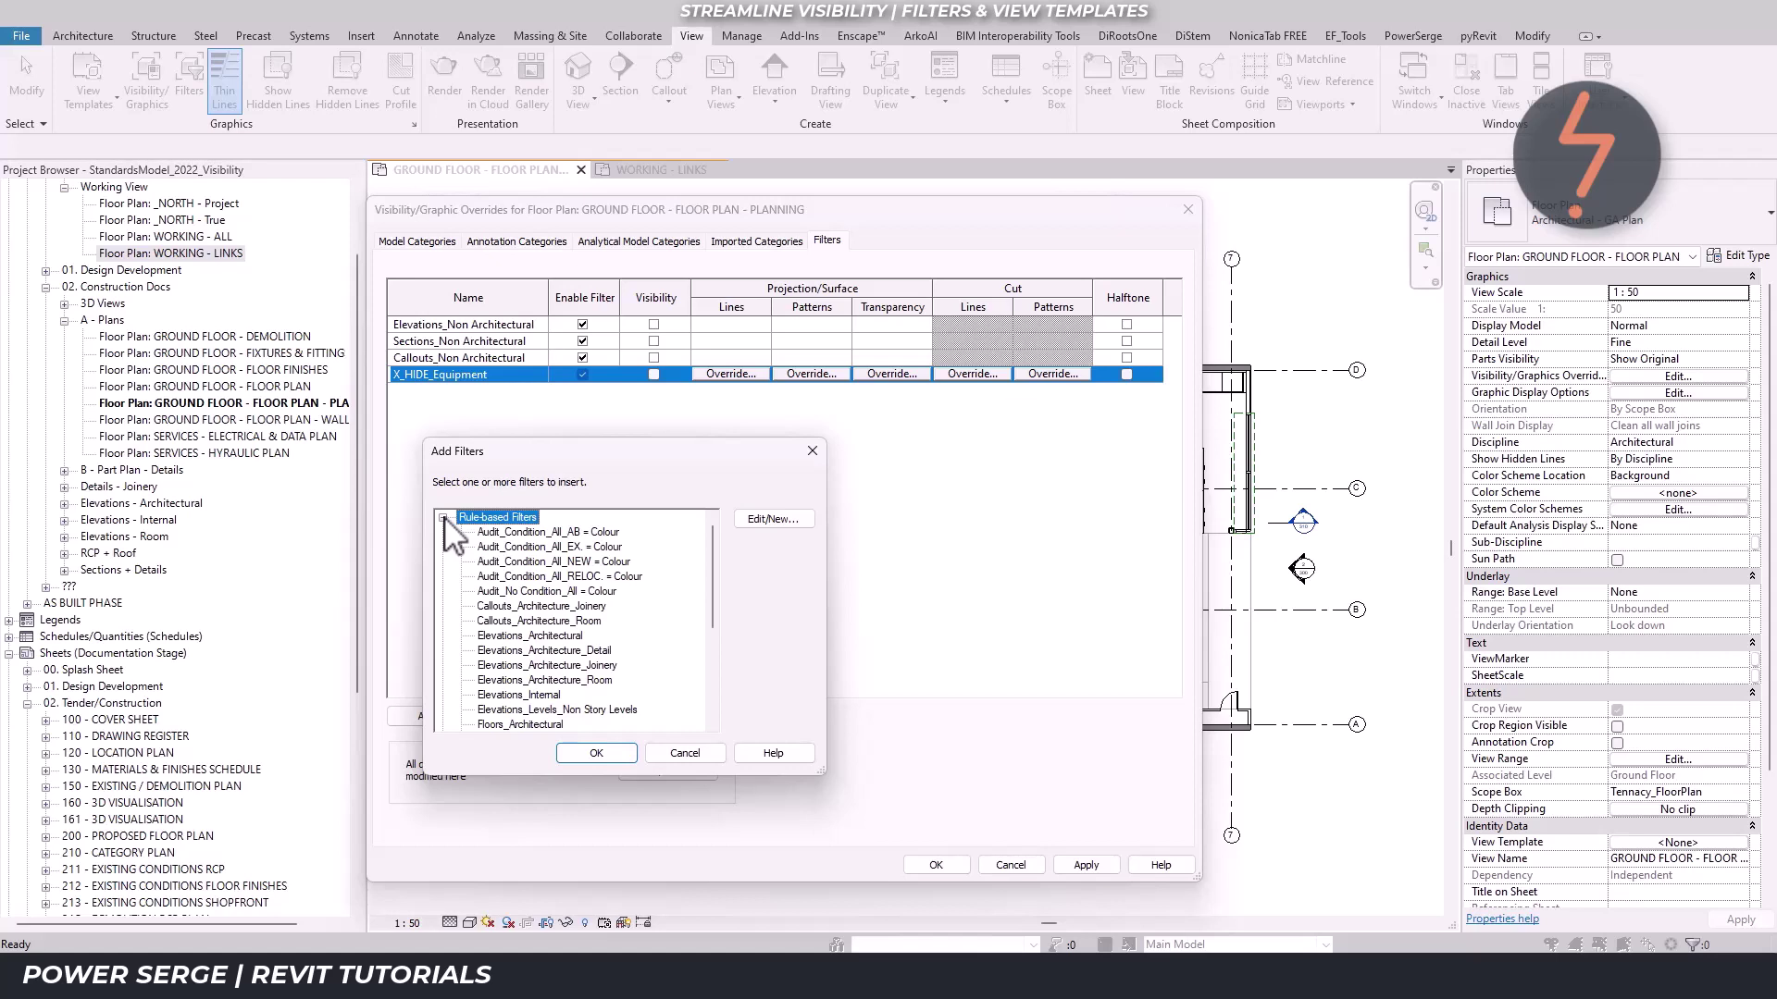
pyautogui.click(578, 562)
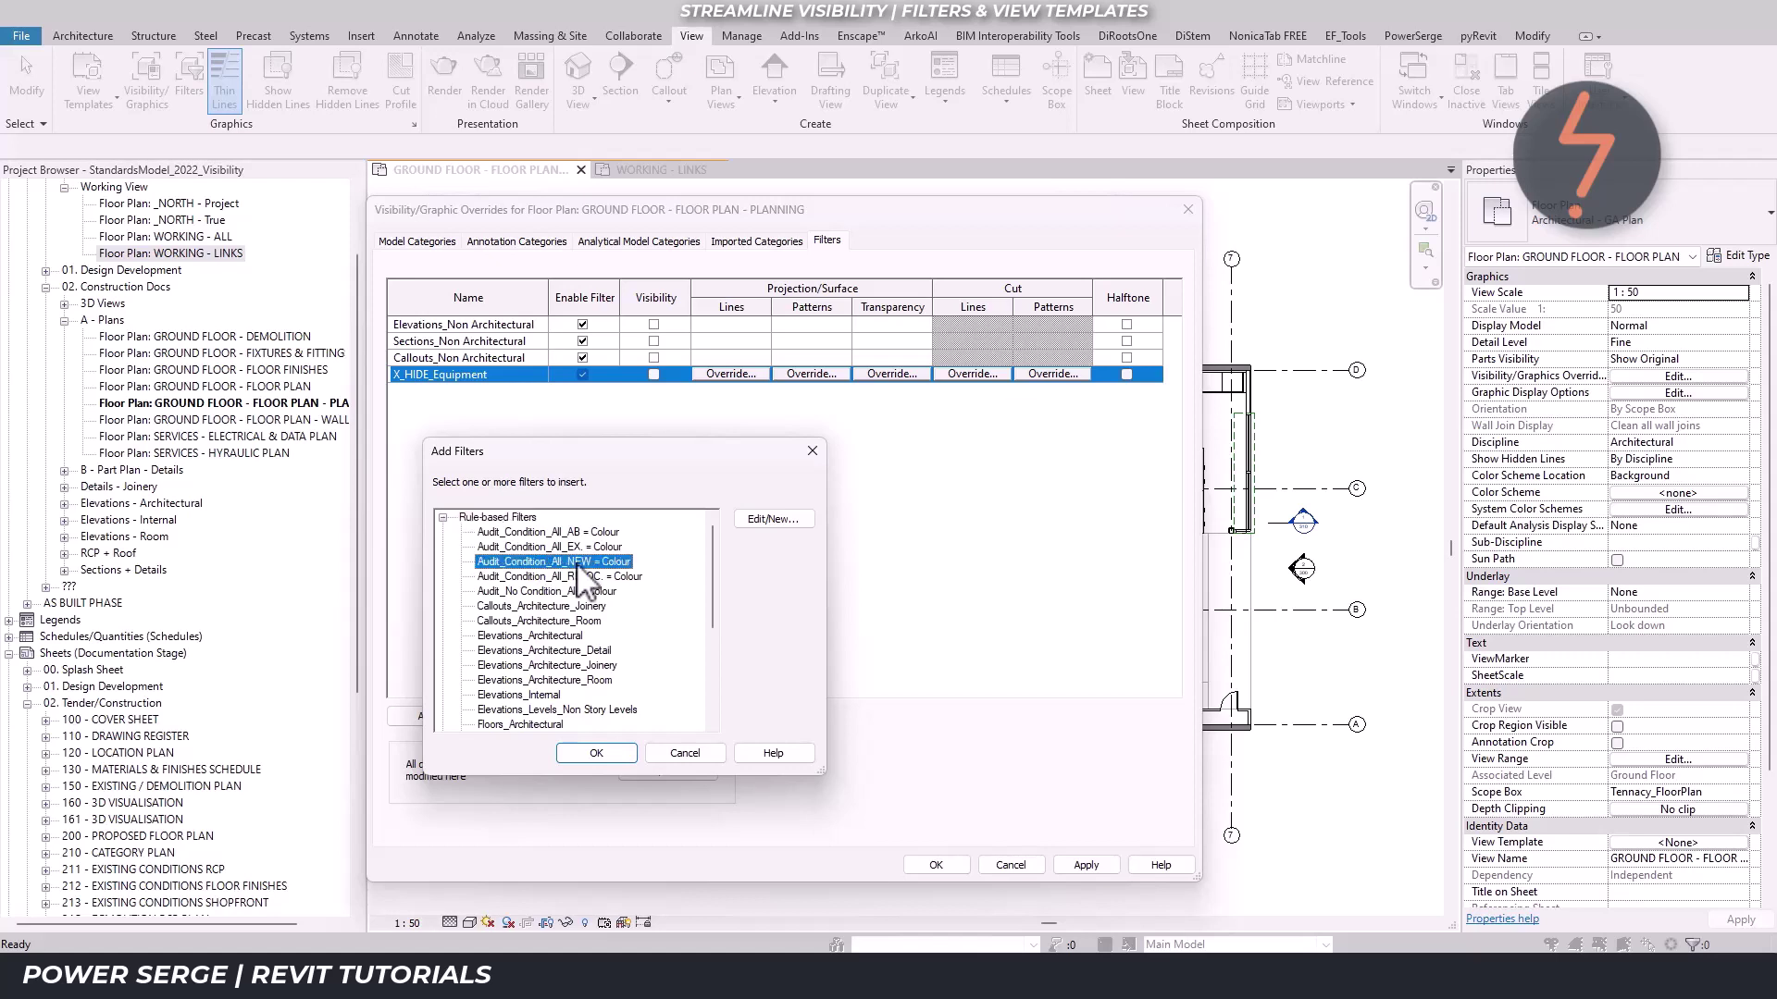
# Review the NEW filter's rules with unchecked categories hidden, adding then removing extra rule rows
pyautogui.click(773, 520)
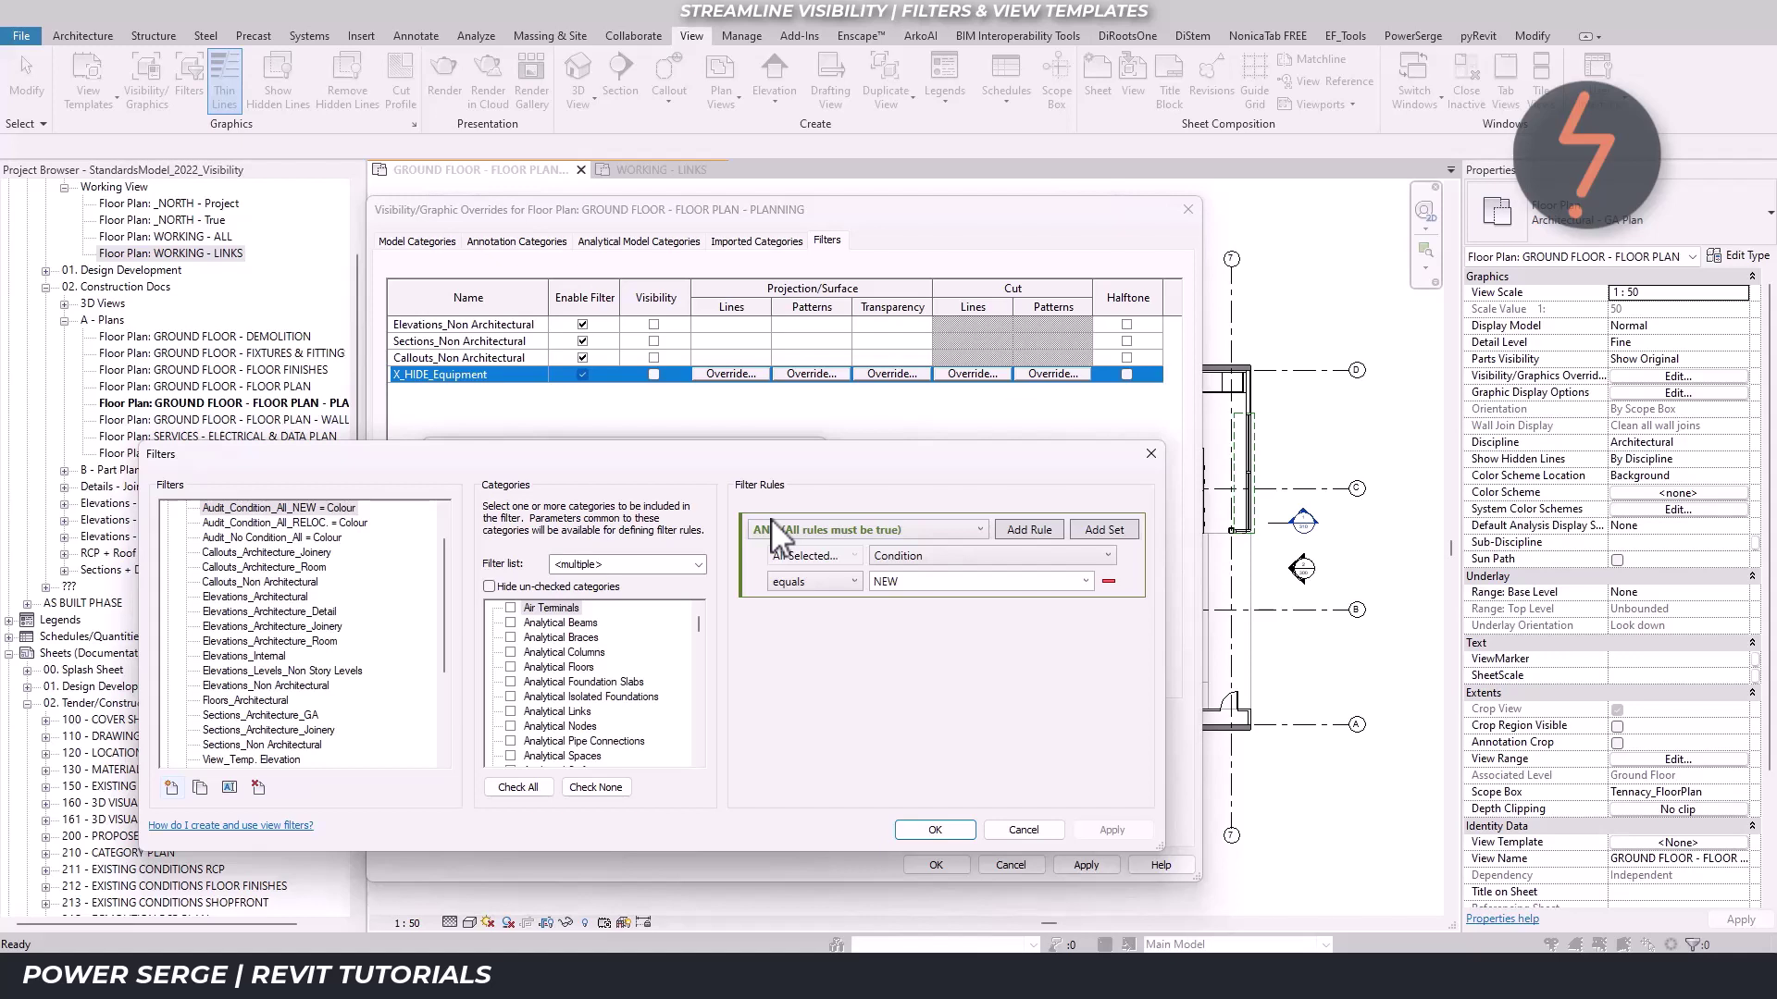
pyautogui.click(489, 586)
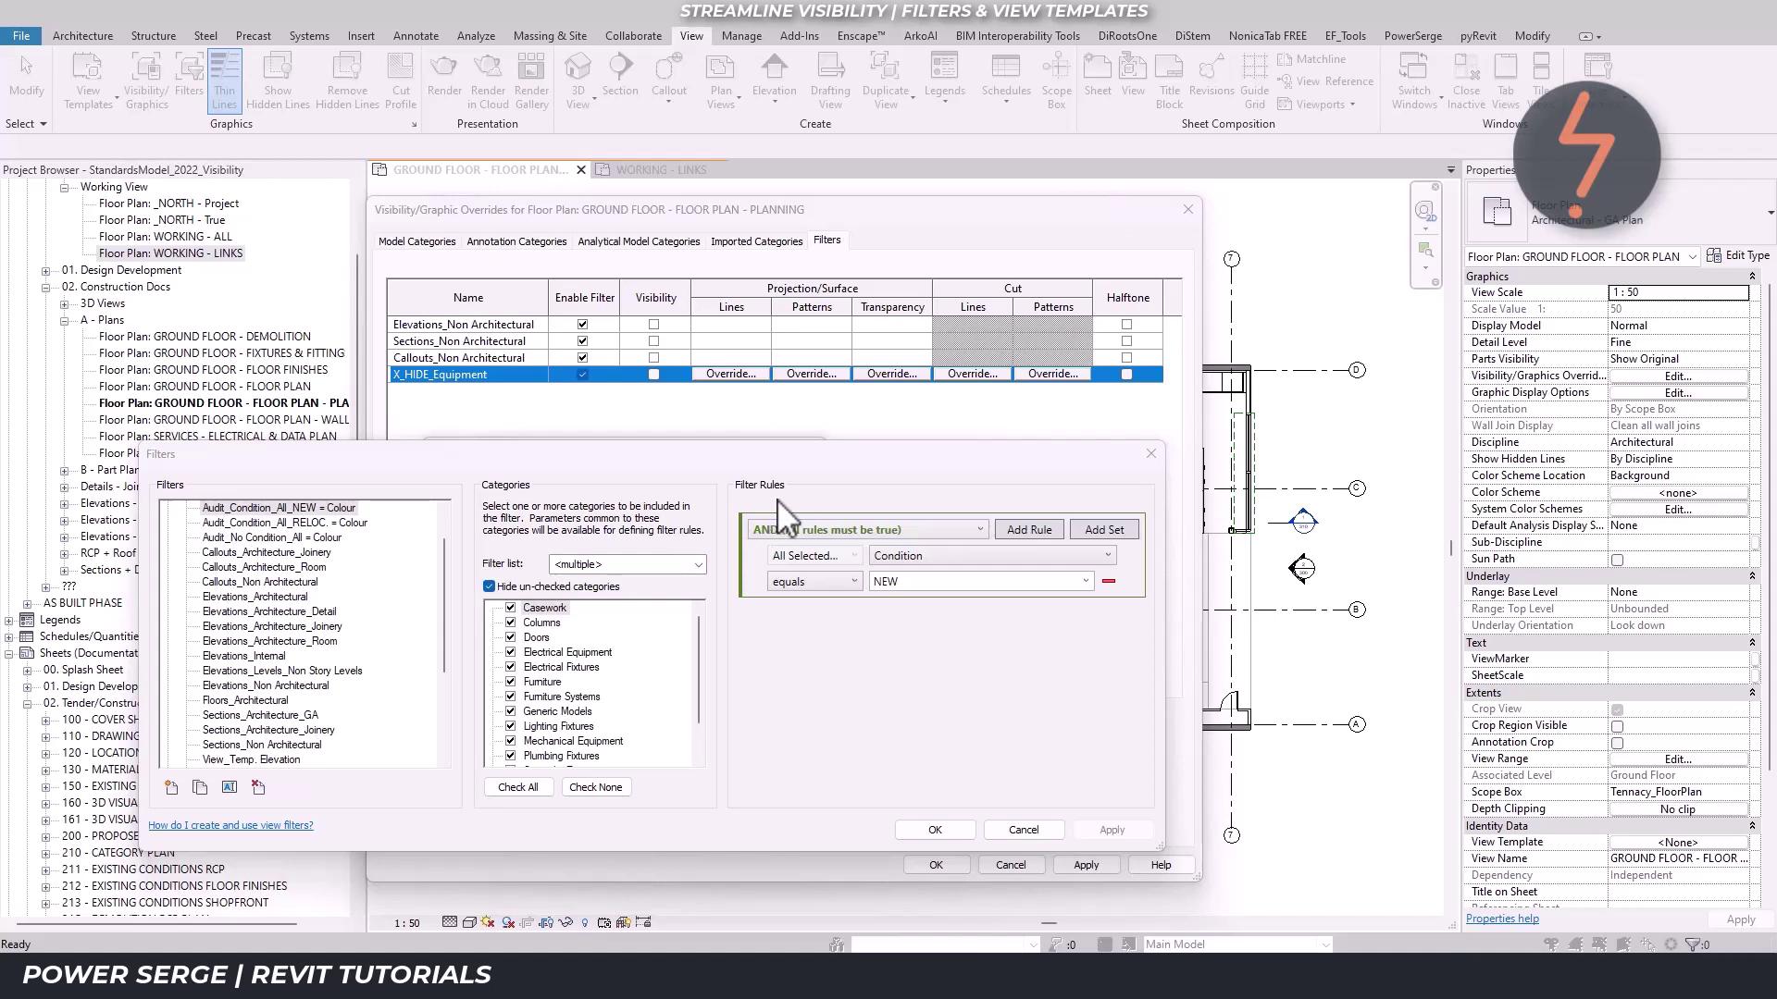
pyautogui.click(1043, 534)
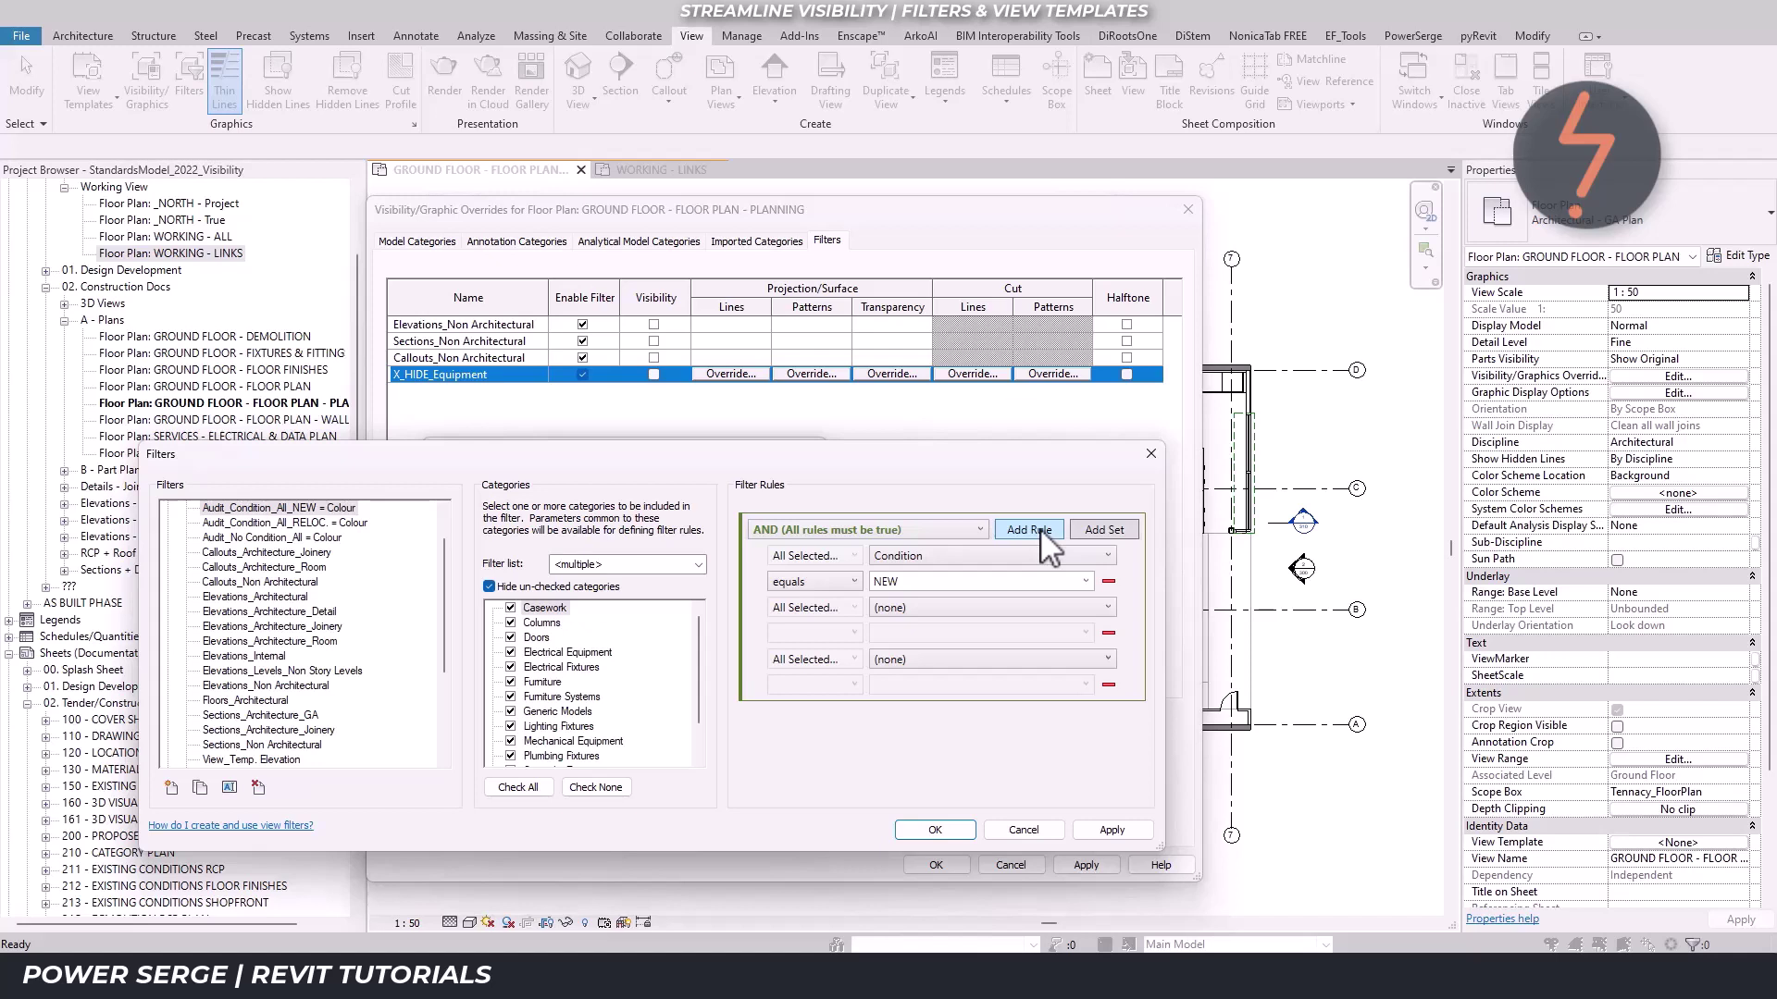
pyautogui.click(1109, 685)
pyautogui.click(1108, 633)
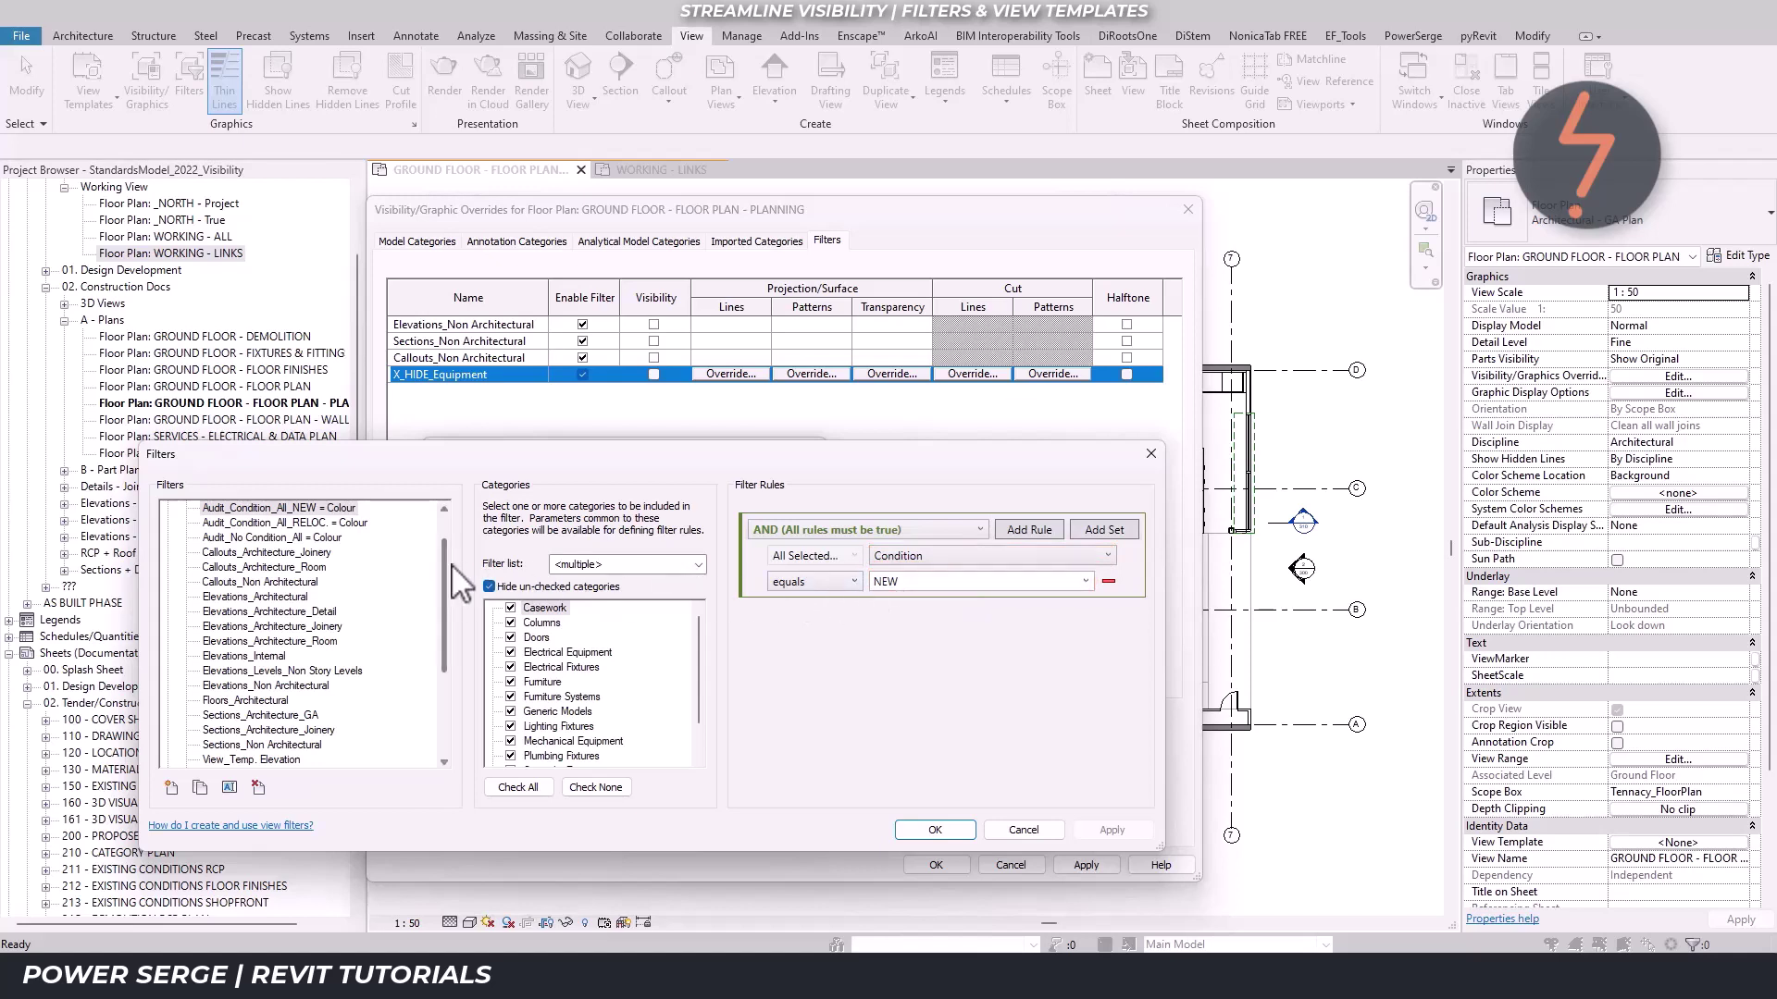
# Inspect the Audit_Condition_All_EX. and RELOC. colour filter rules, then close the filter editor
pyautogui.scroll(1, 446, 558)
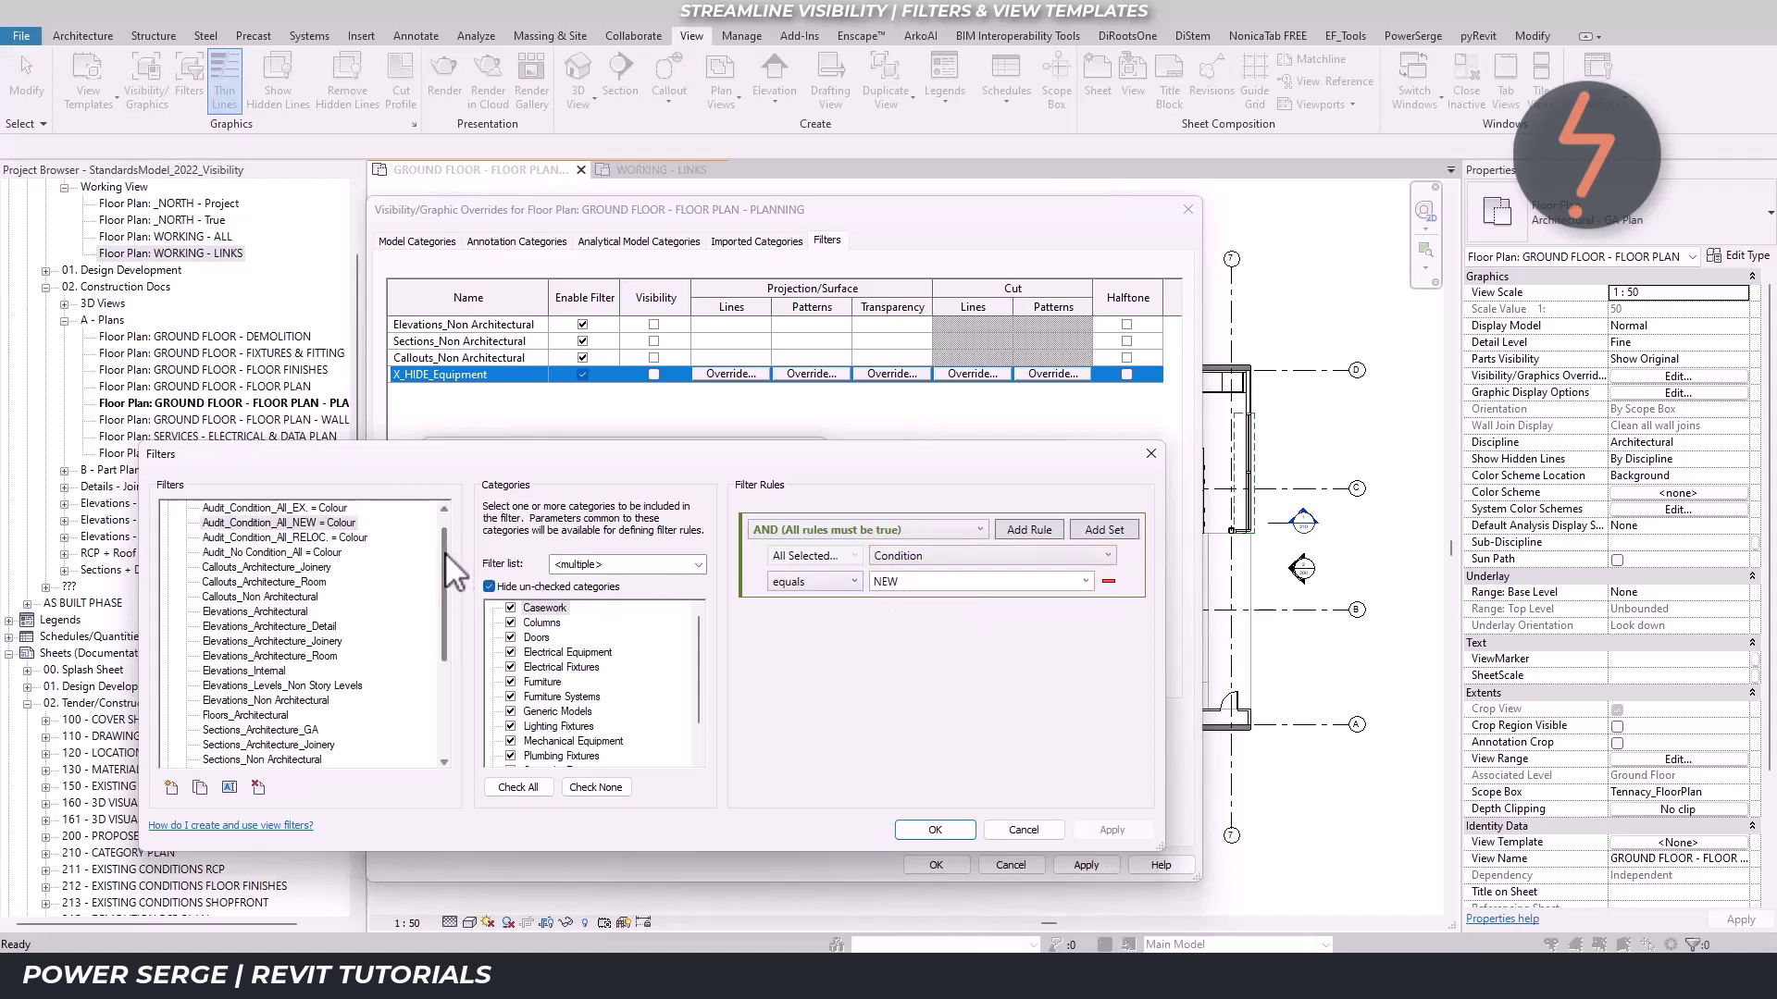
pyautogui.click(344, 510)
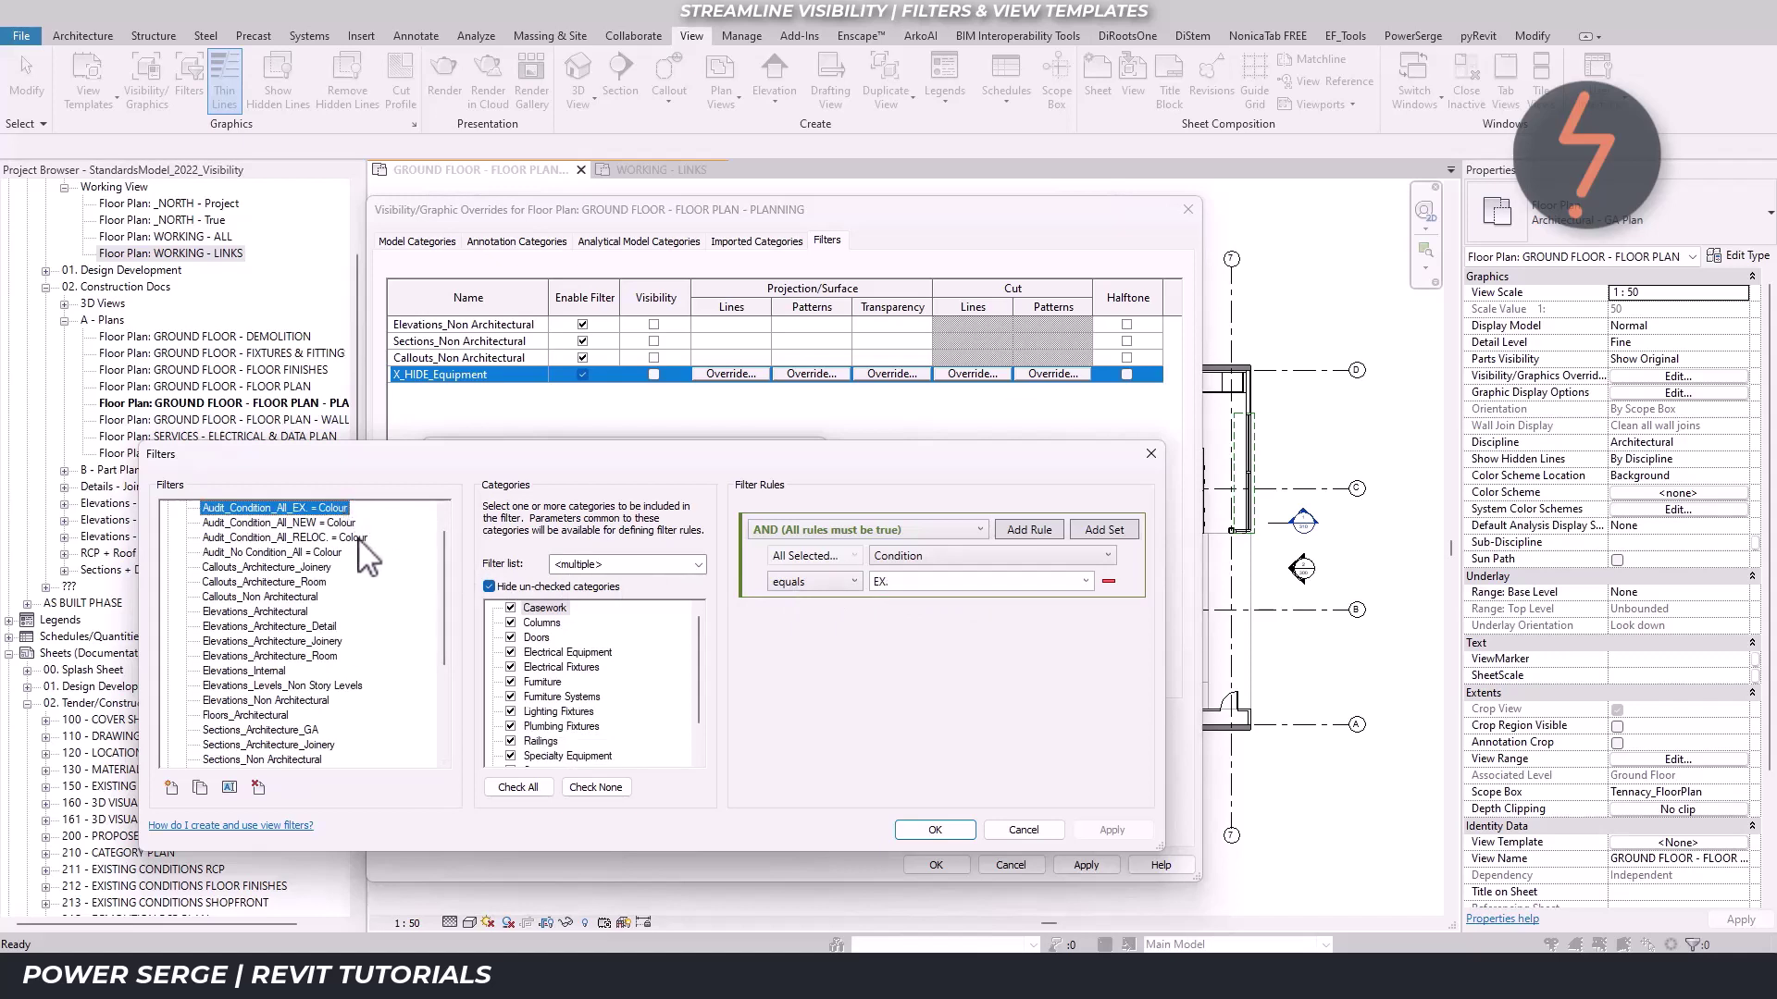
pyautogui.click(359, 537)
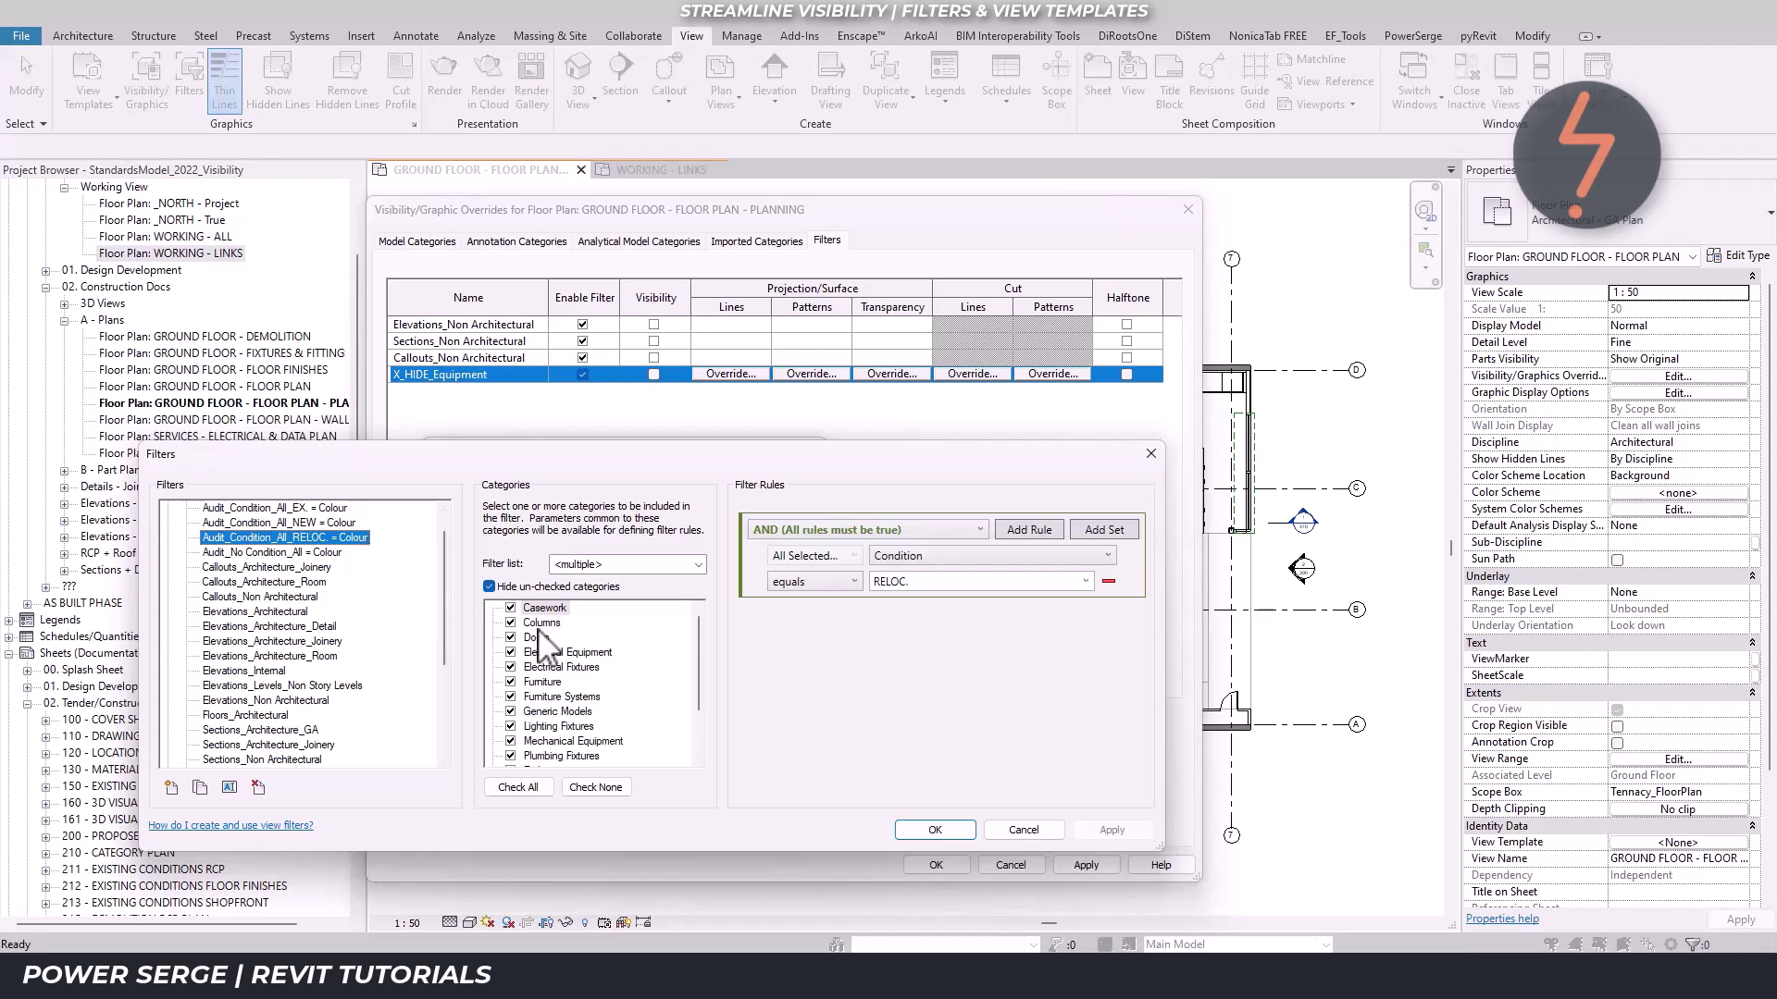
pyautogui.click(933, 830)
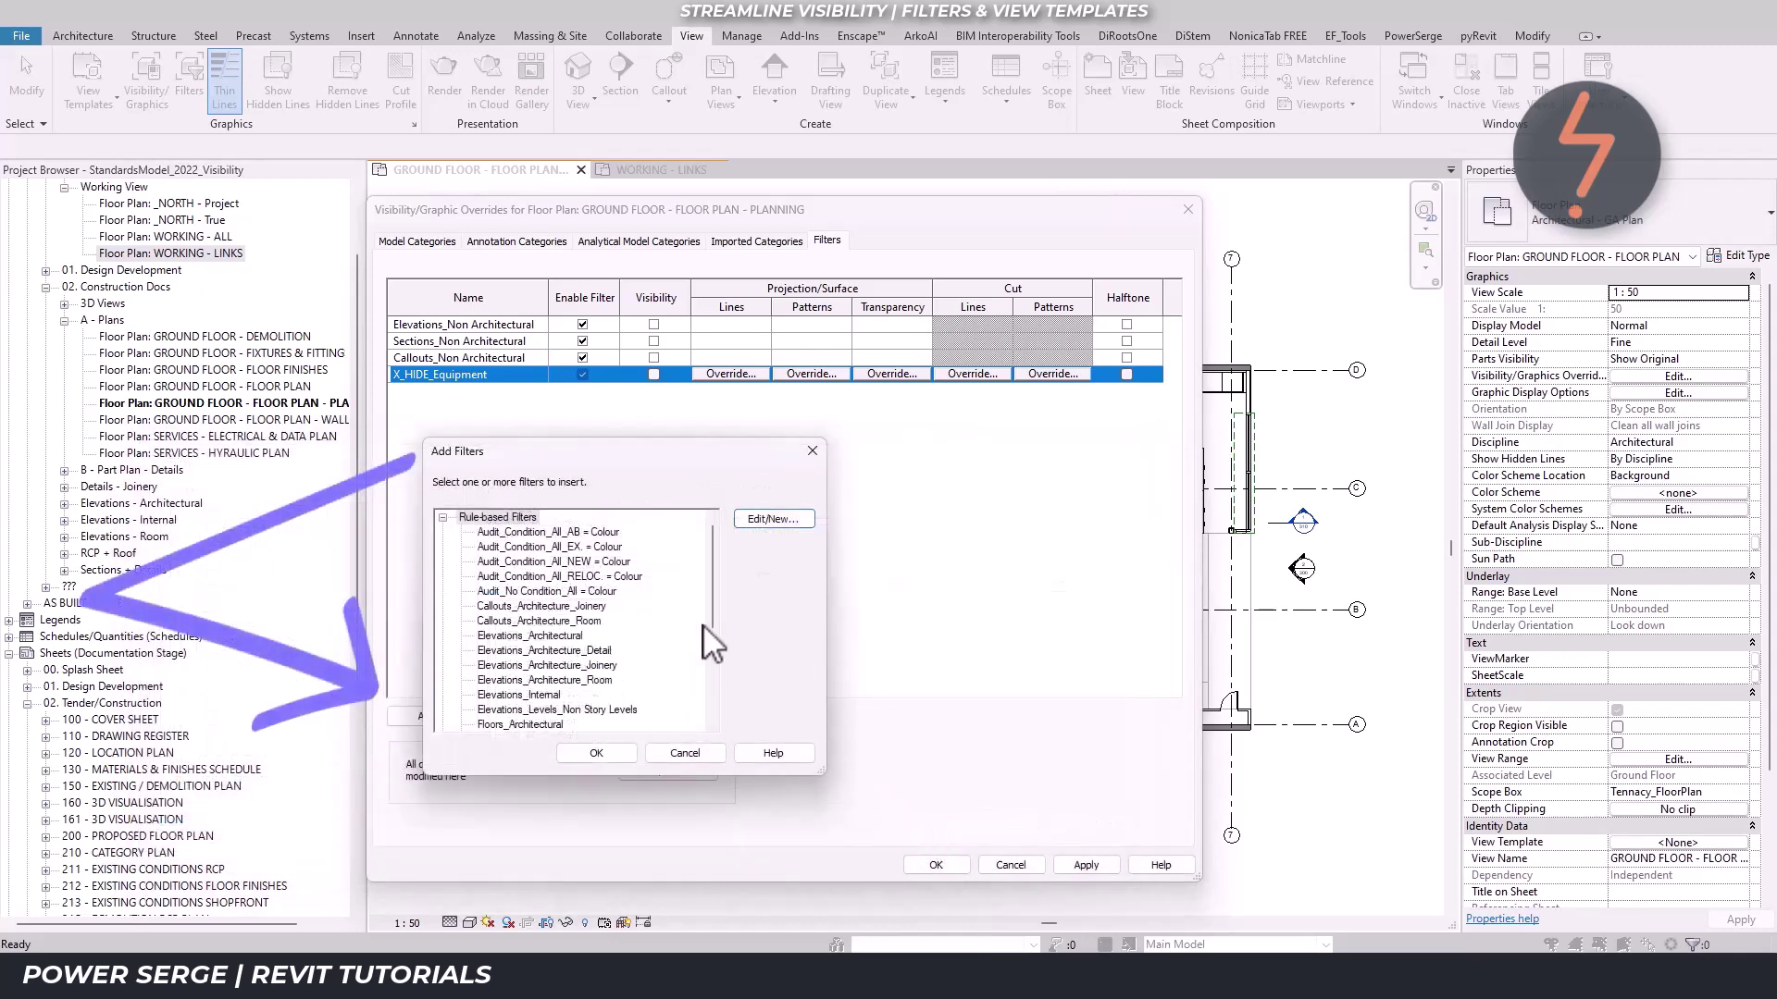
# Move the three Audit_Condition filters to the top of the floor plan's filter list
pyautogui.moveTo(556, 547); pyautogui.dragTo(622, 582)
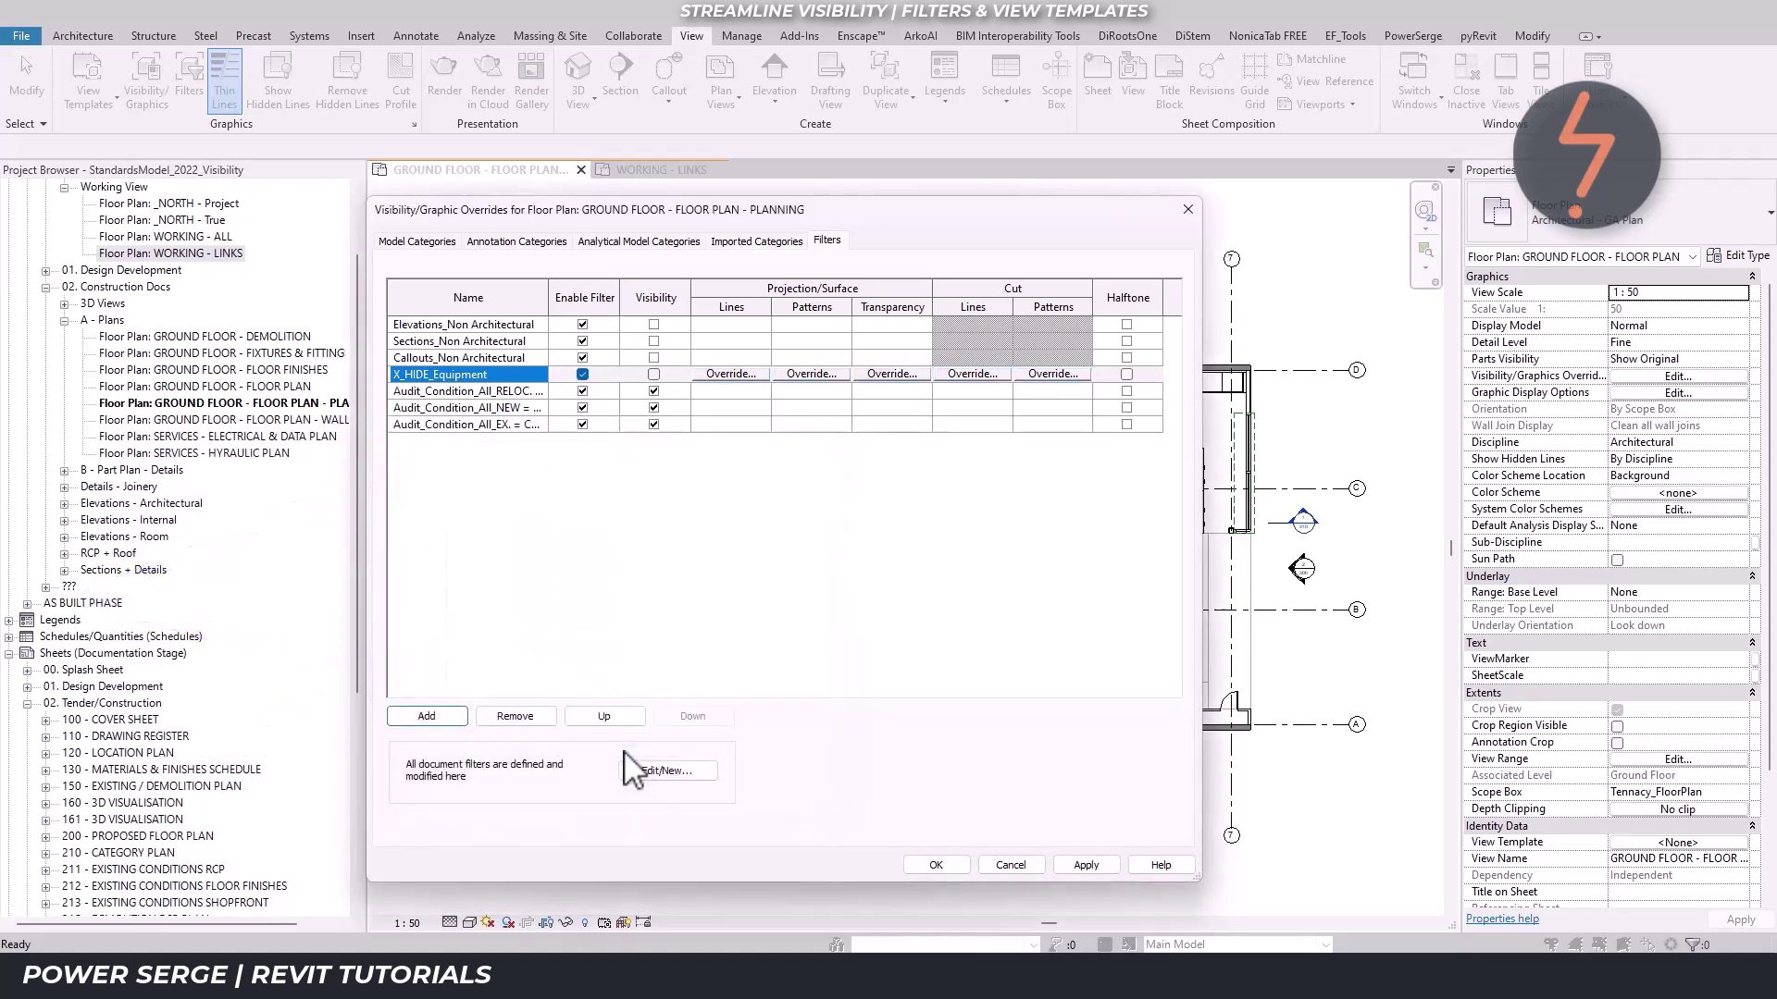
pyautogui.click(510, 392)
pyautogui.keyDown('shift'); pyautogui.click(511, 425); pyautogui.keyUp('shift')
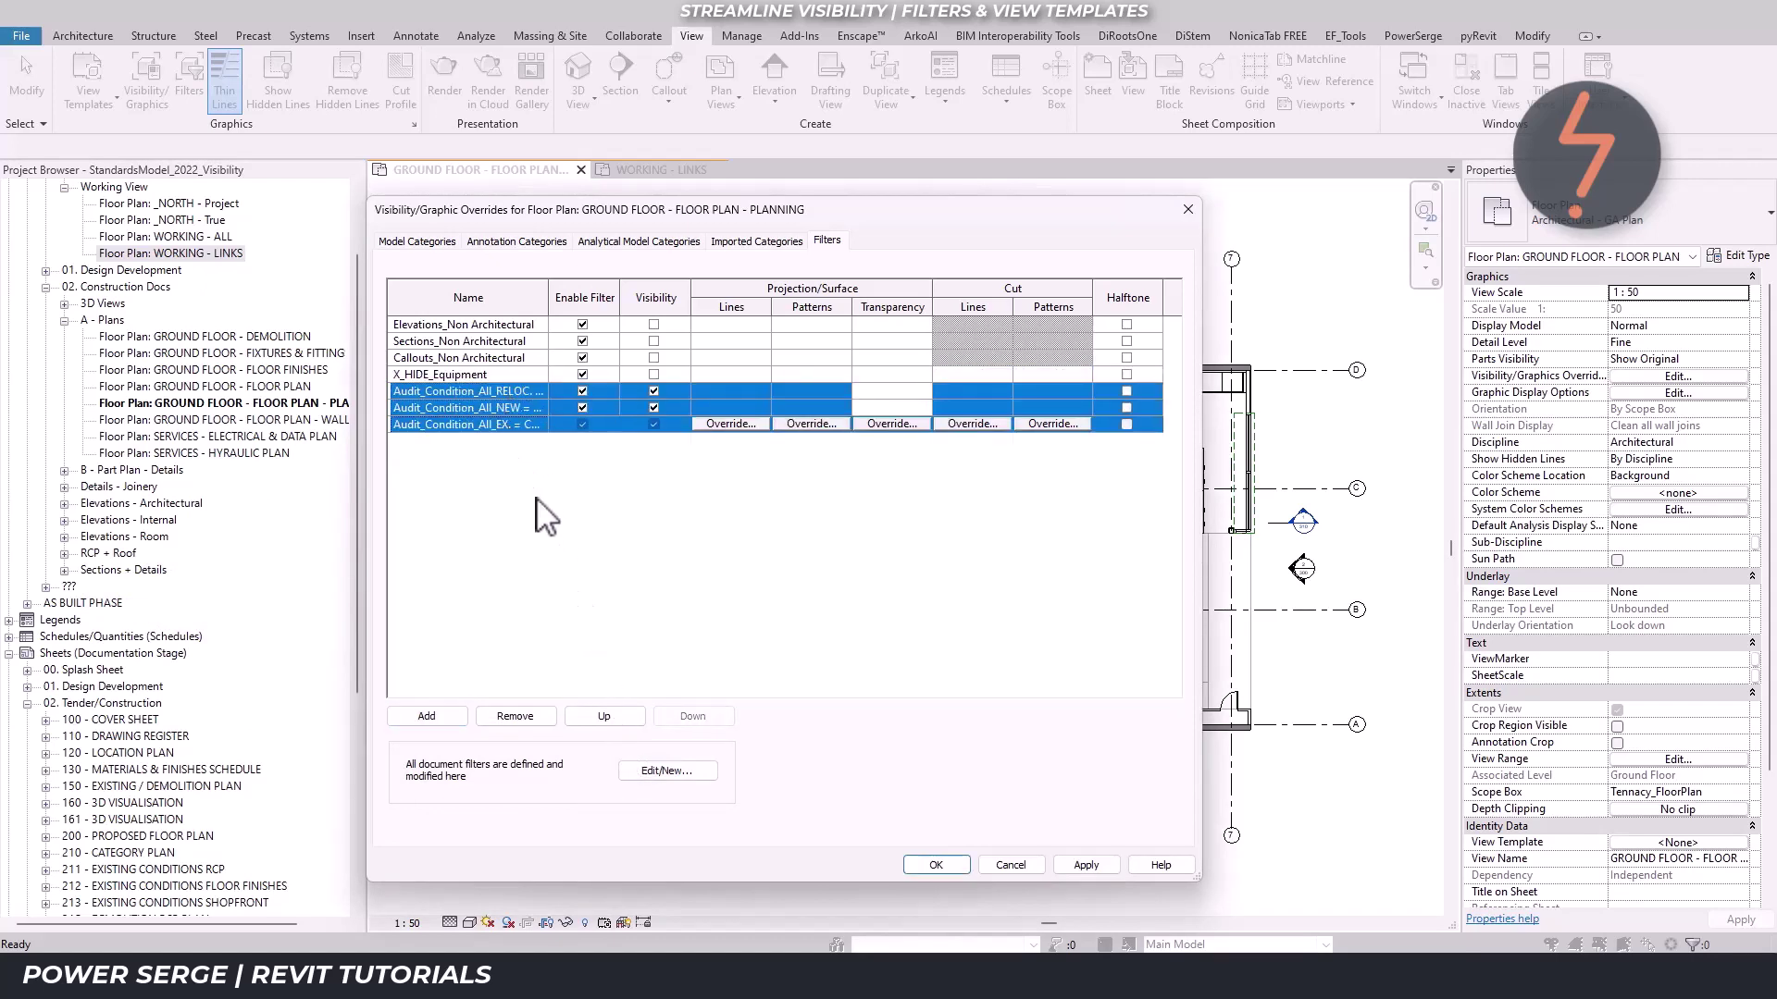
pyautogui.click(623, 721)
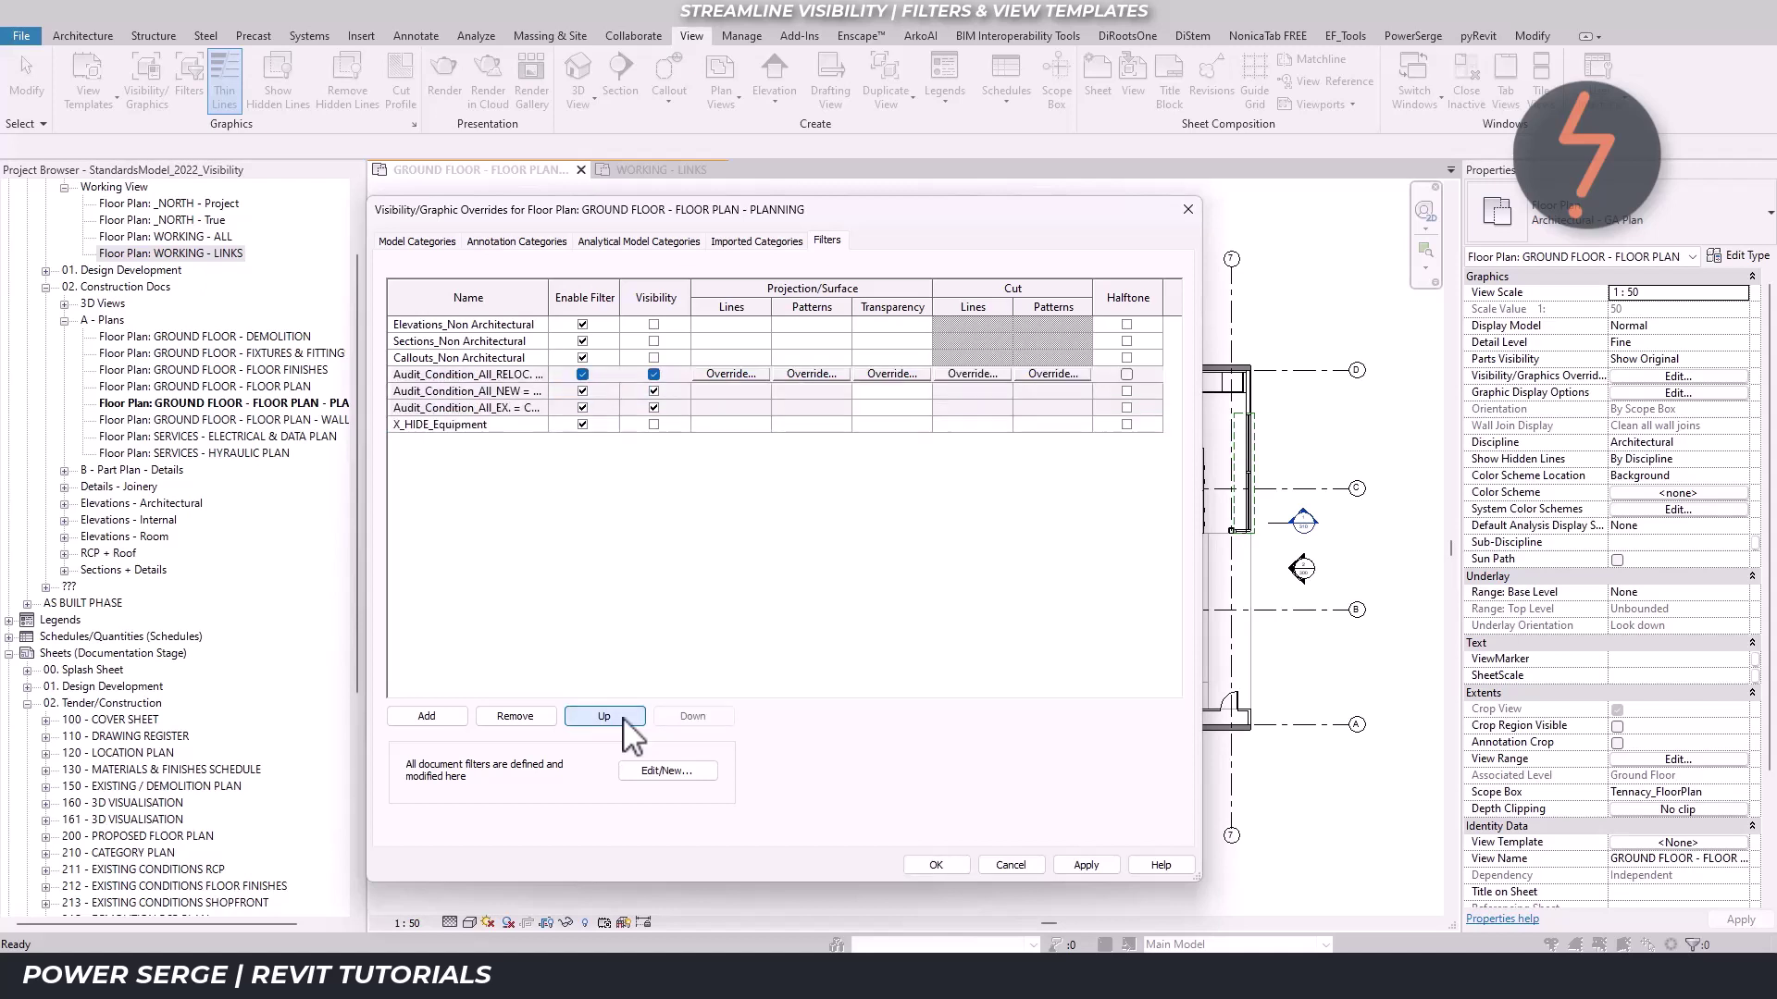
pyautogui.click(624, 721)
pyautogui.click(624, 721)
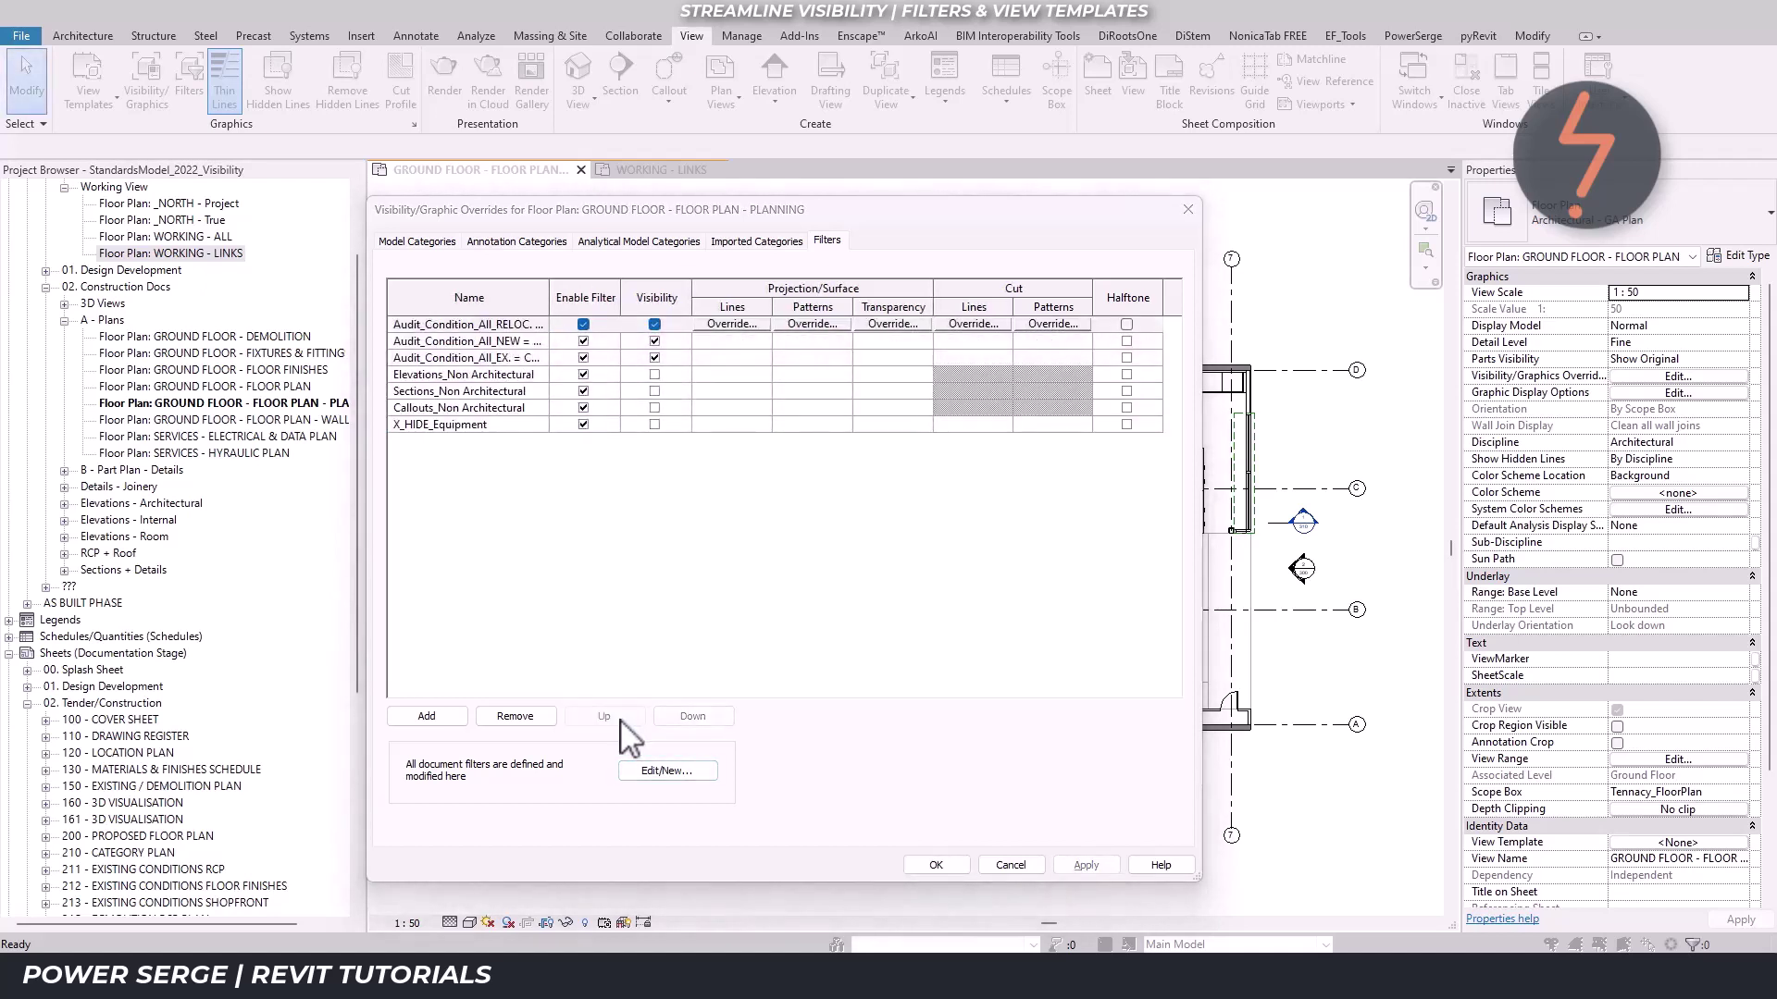
pyautogui.click(932, 866)
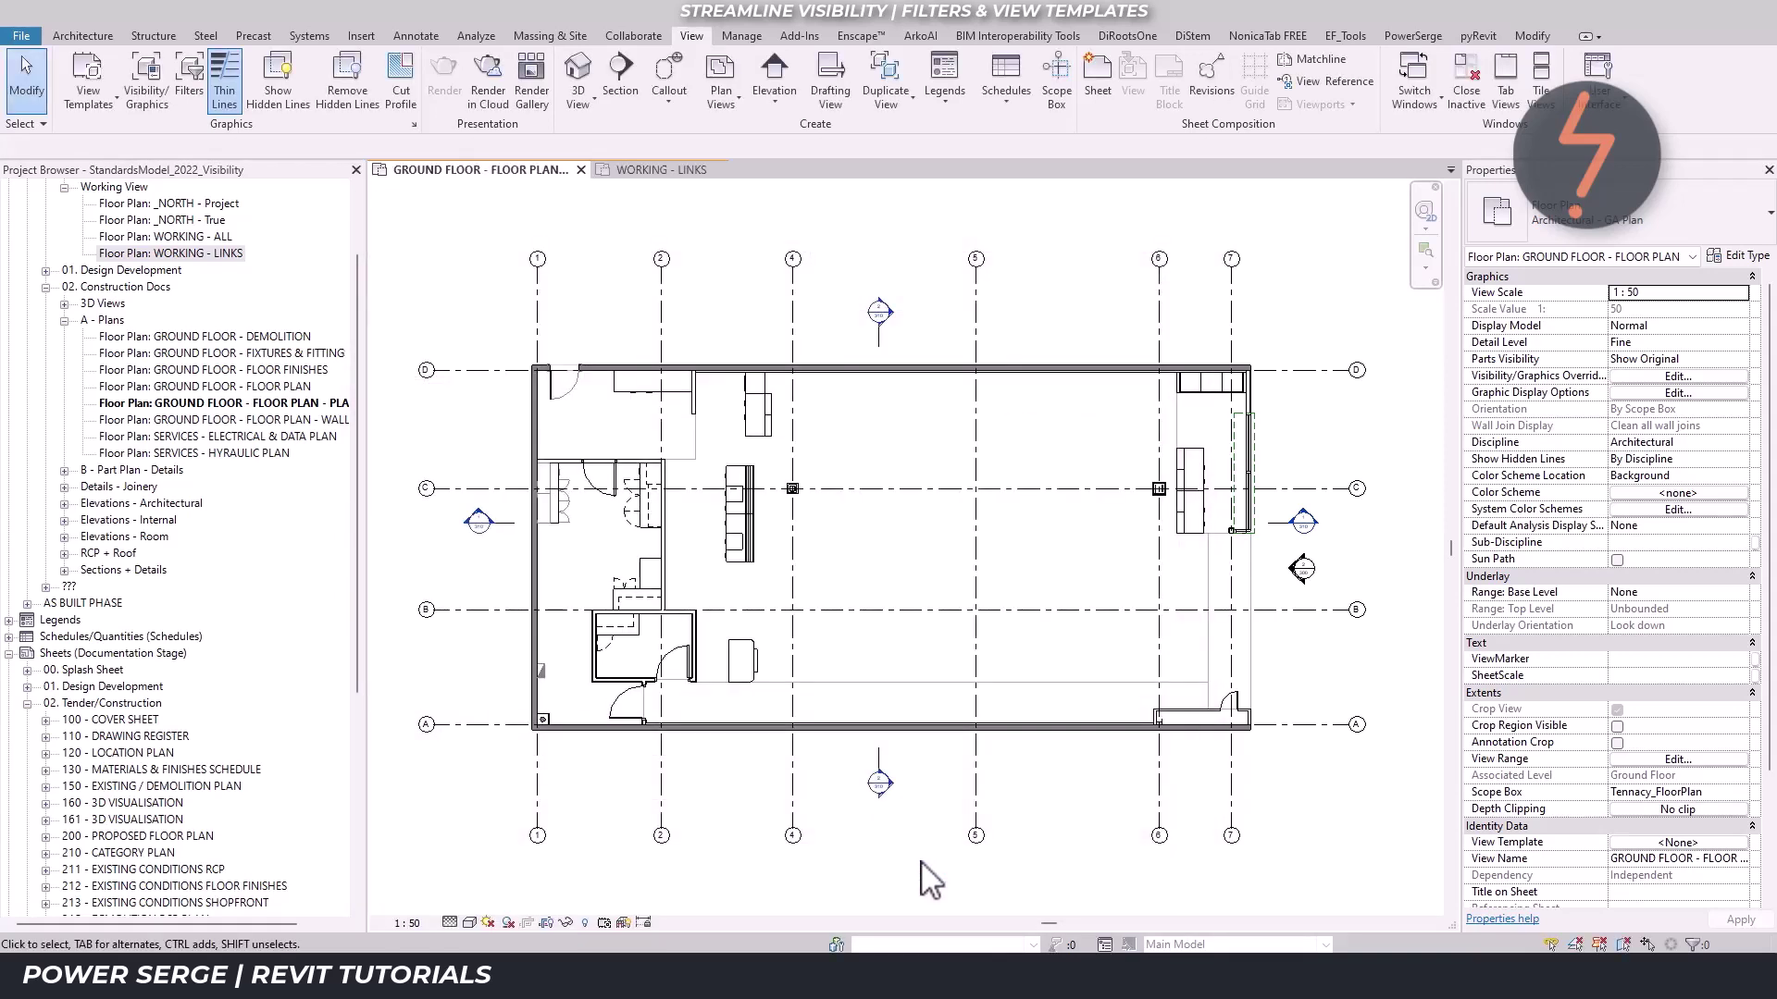
pyautogui.press('v')
pyautogui.press('v')
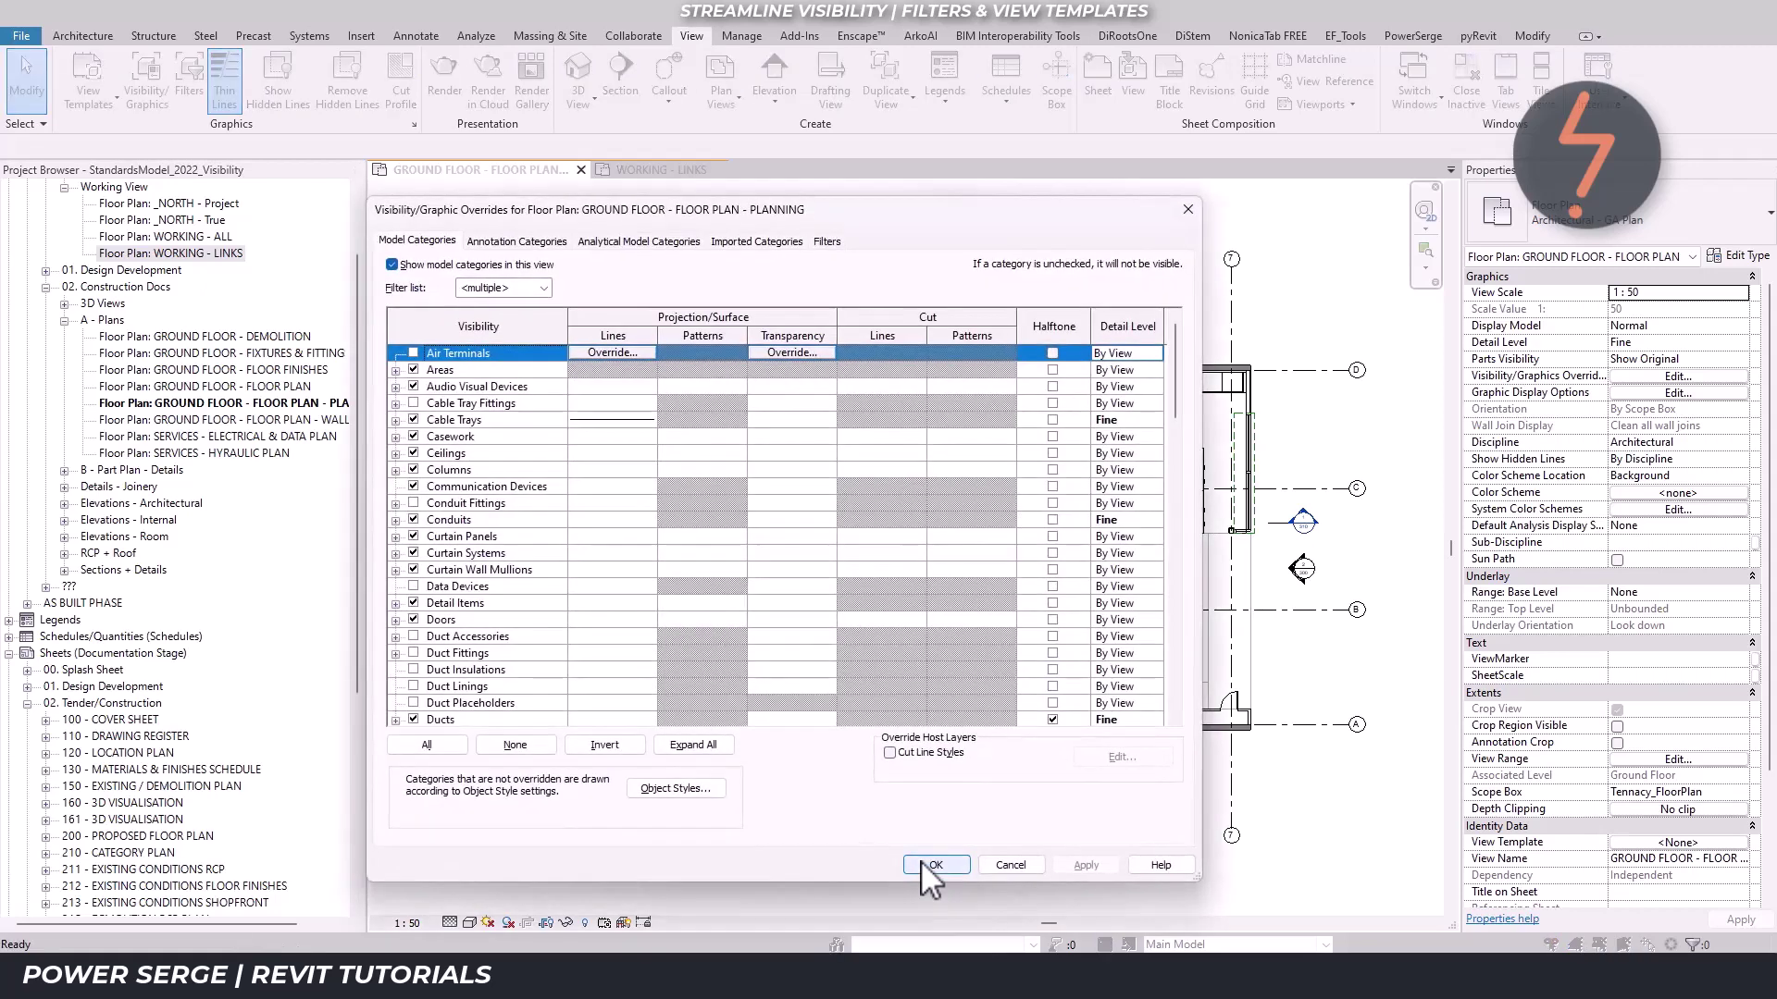
# Give the RELOC filter a solid blue cut pattern override
pyautogui.click(844, 247)
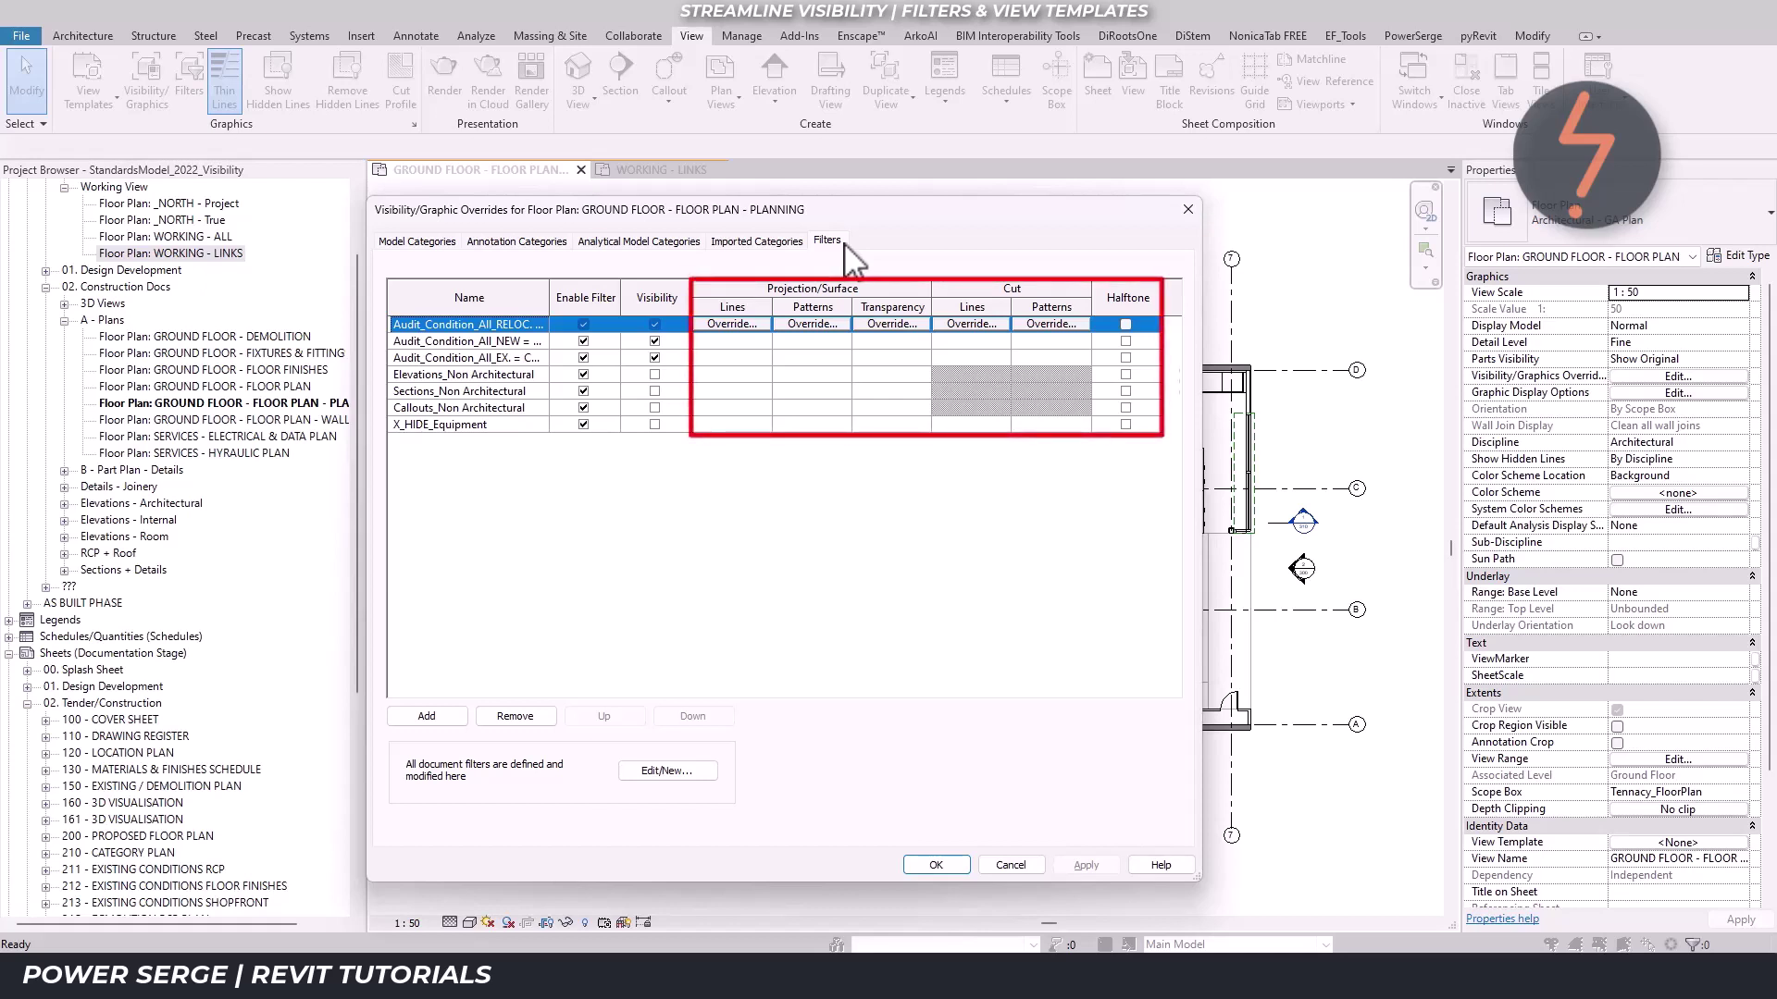
pyautogui.click(1024, 325)
pyautogui.click(819, 488)
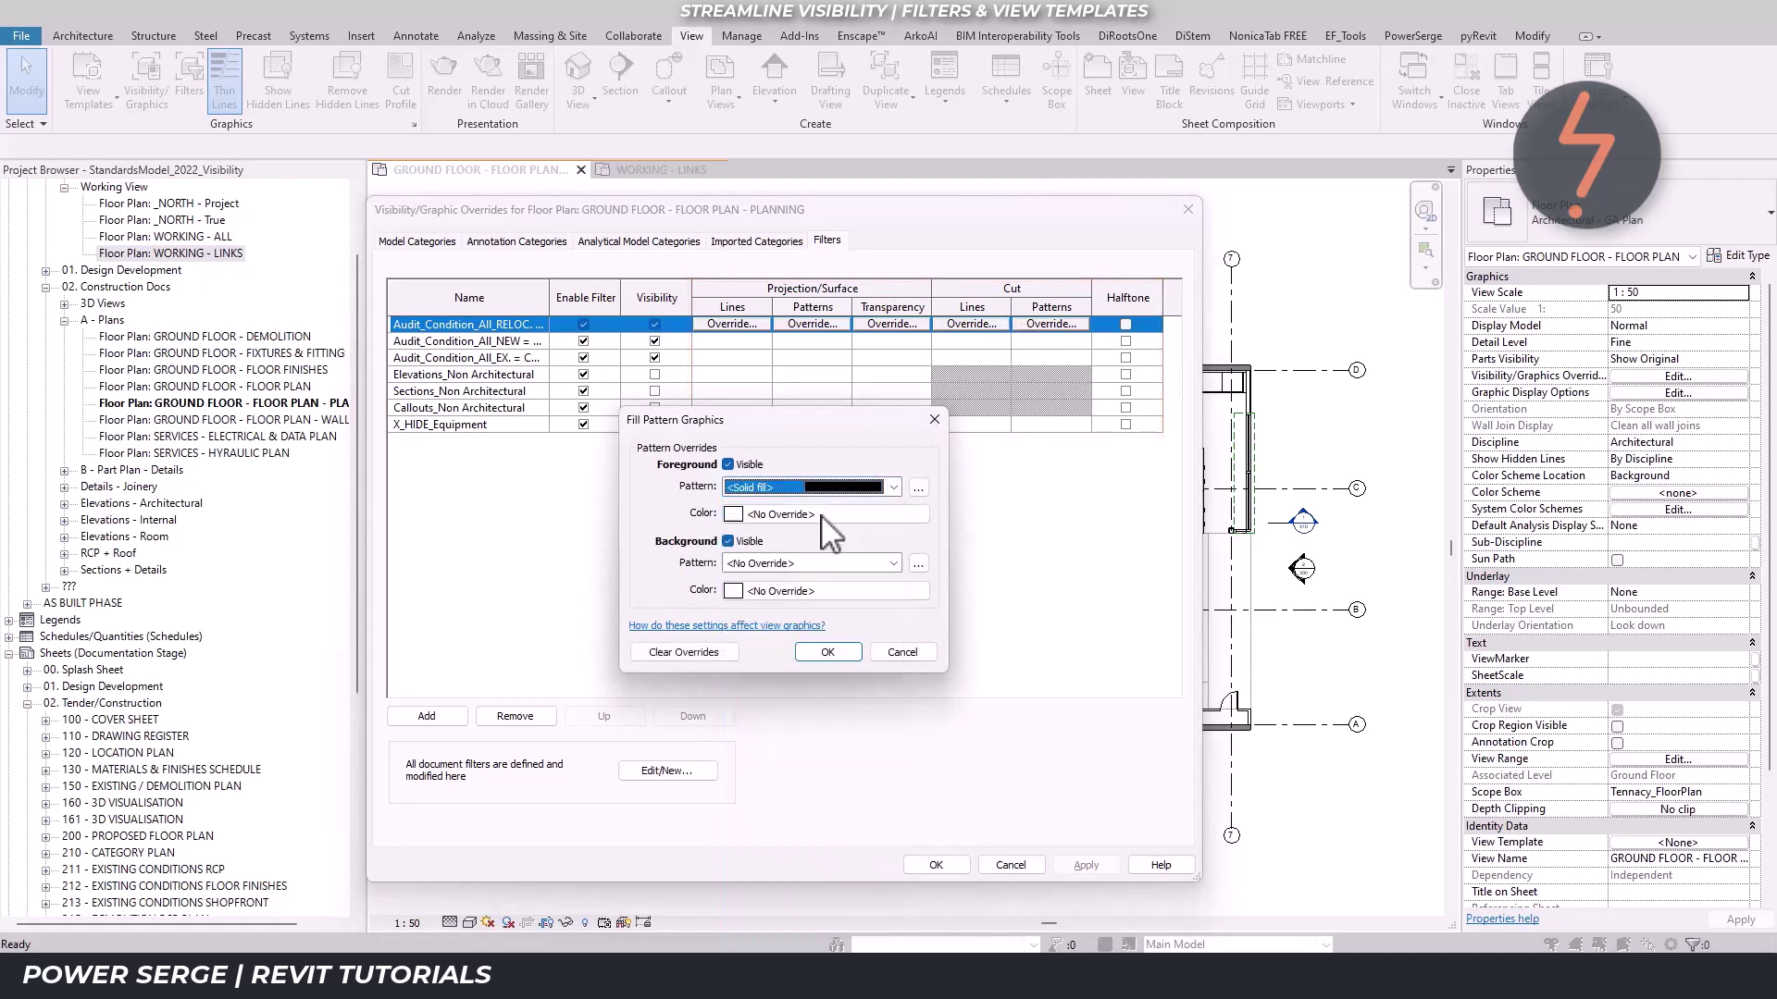
pyautogui.click(820, 514)
pyautogui.click(710, 434)
pyautogui.click(859, 705)
pyautogui.click(845, 668)
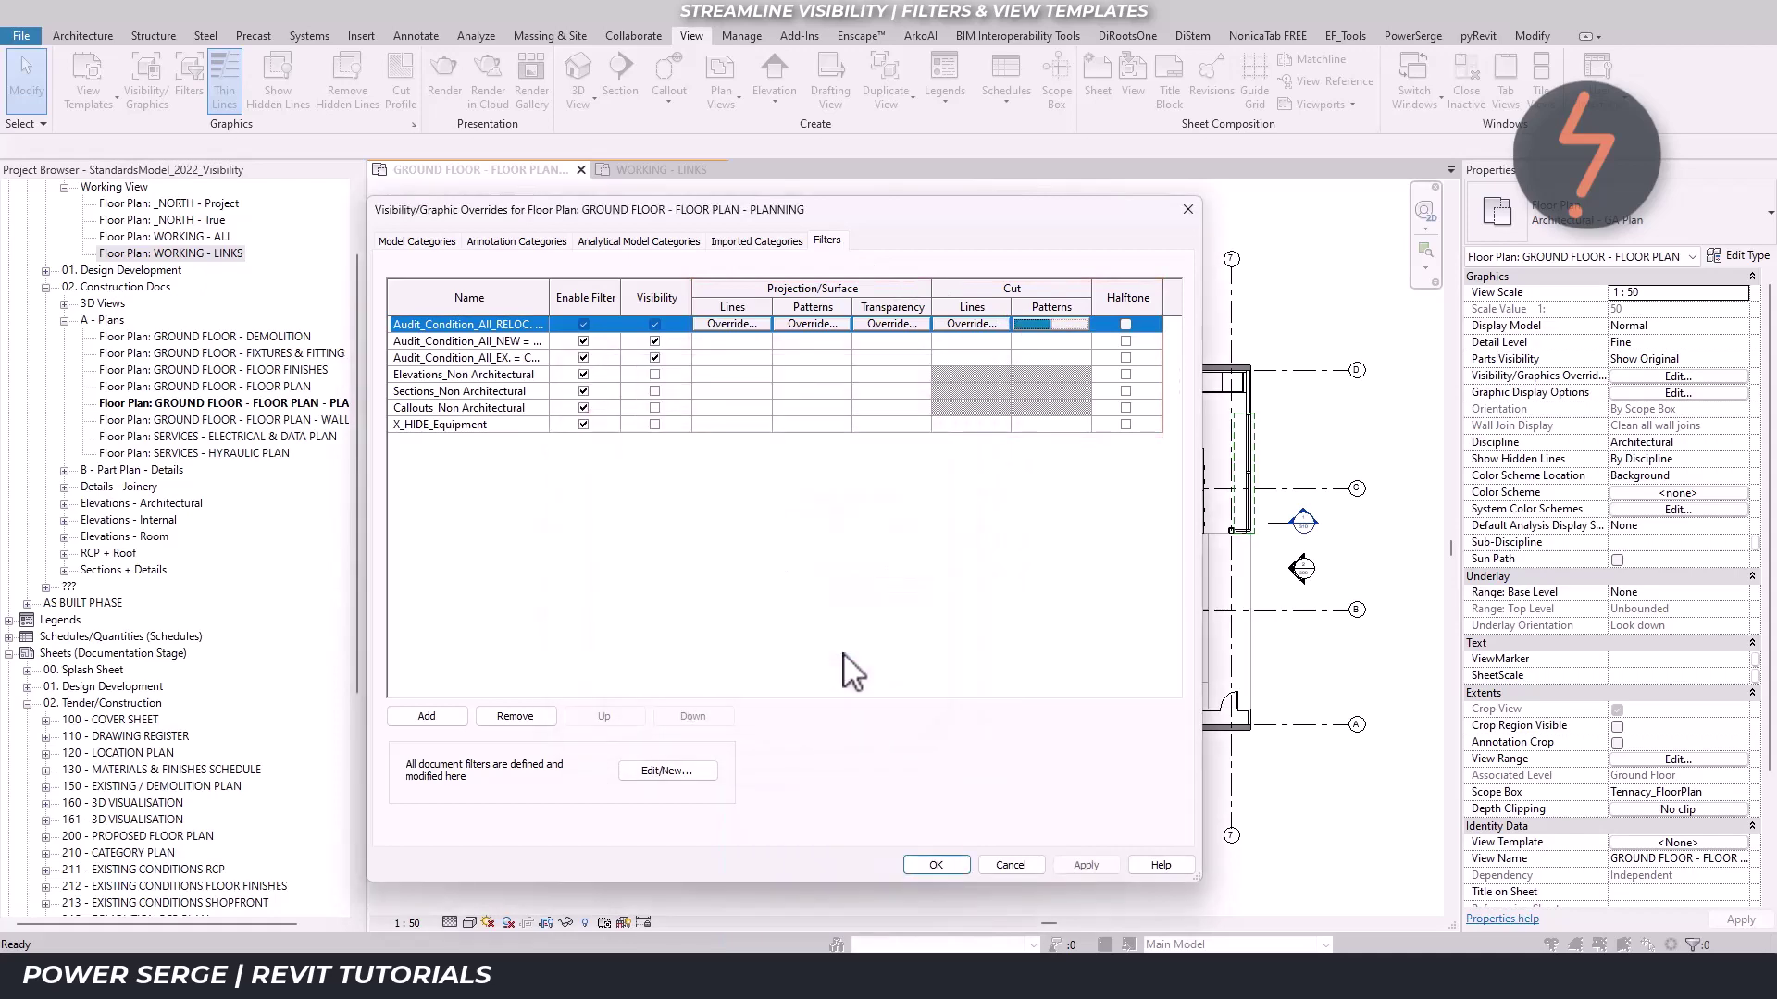
# Give the NEW filter a solid light green cut pattern override
pyautogui.click(1050, 341)
pyautogui.click(1050, 341)
pyautogui.click(819, 487)
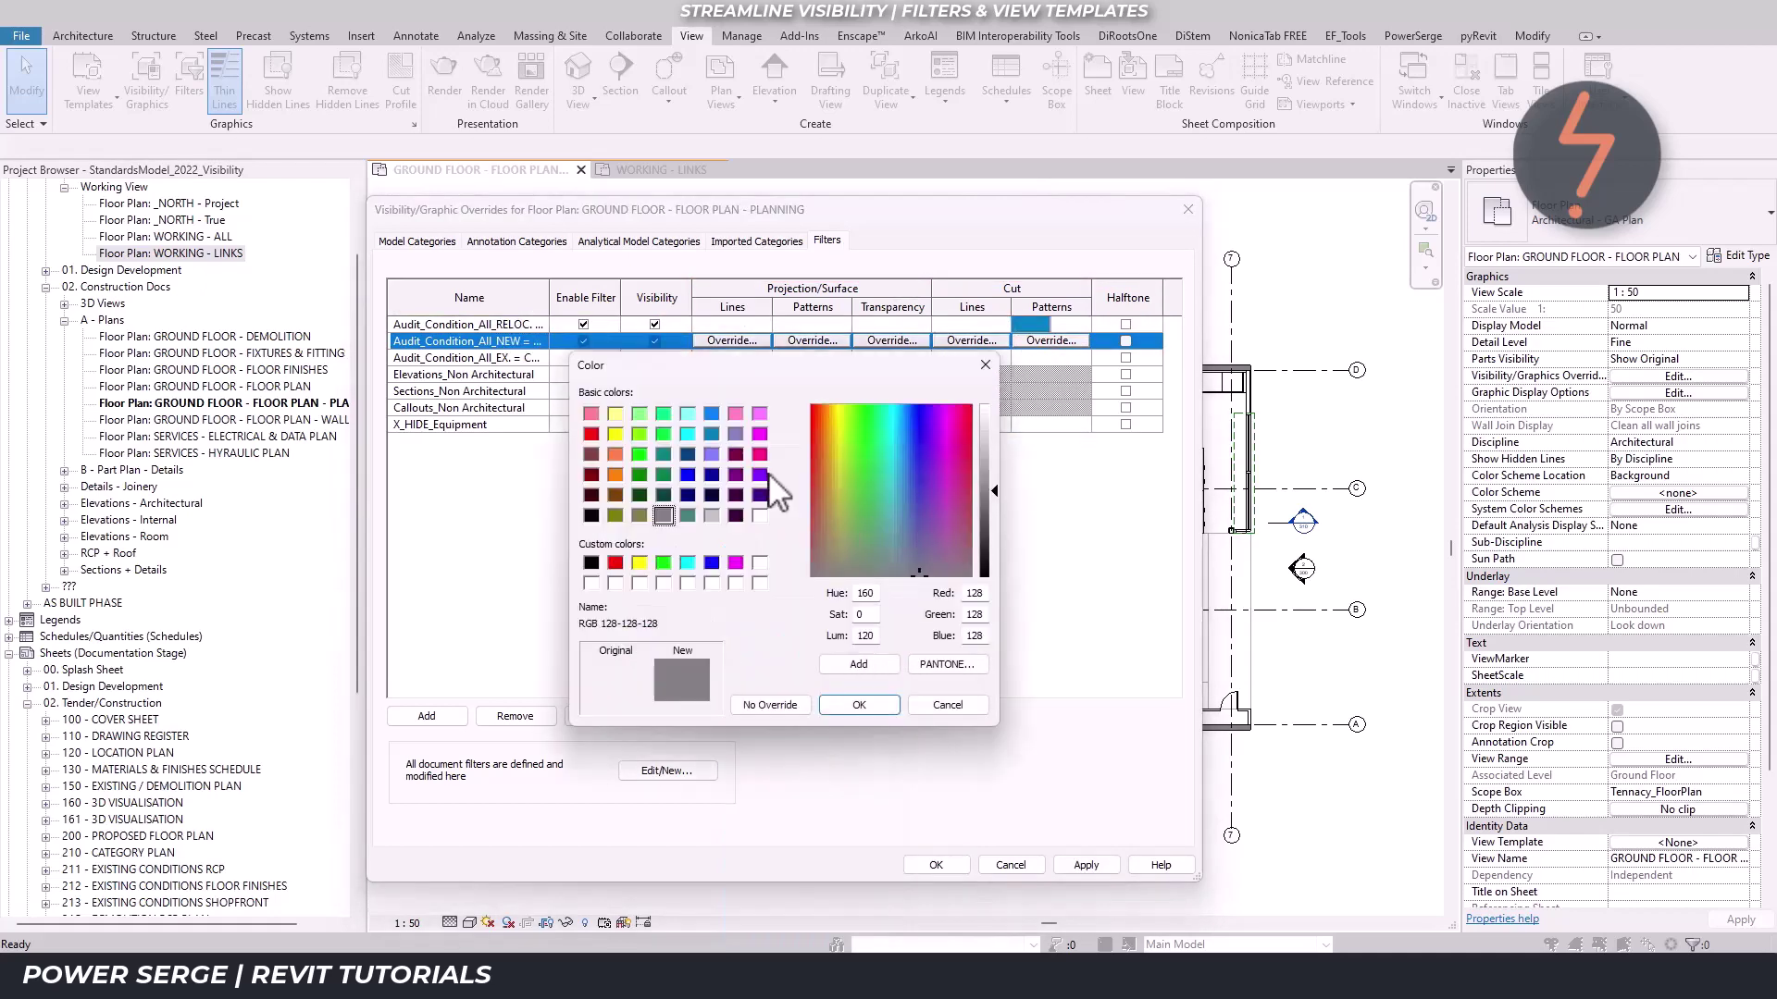
pyautogui.click(639, 414)
pyautogui.click(859, 704)
pyautogui.click(850, 659)
# Give the EX filter a solid pink cut pattern override and apply the overrides
pyautogui.click(1035, 357)
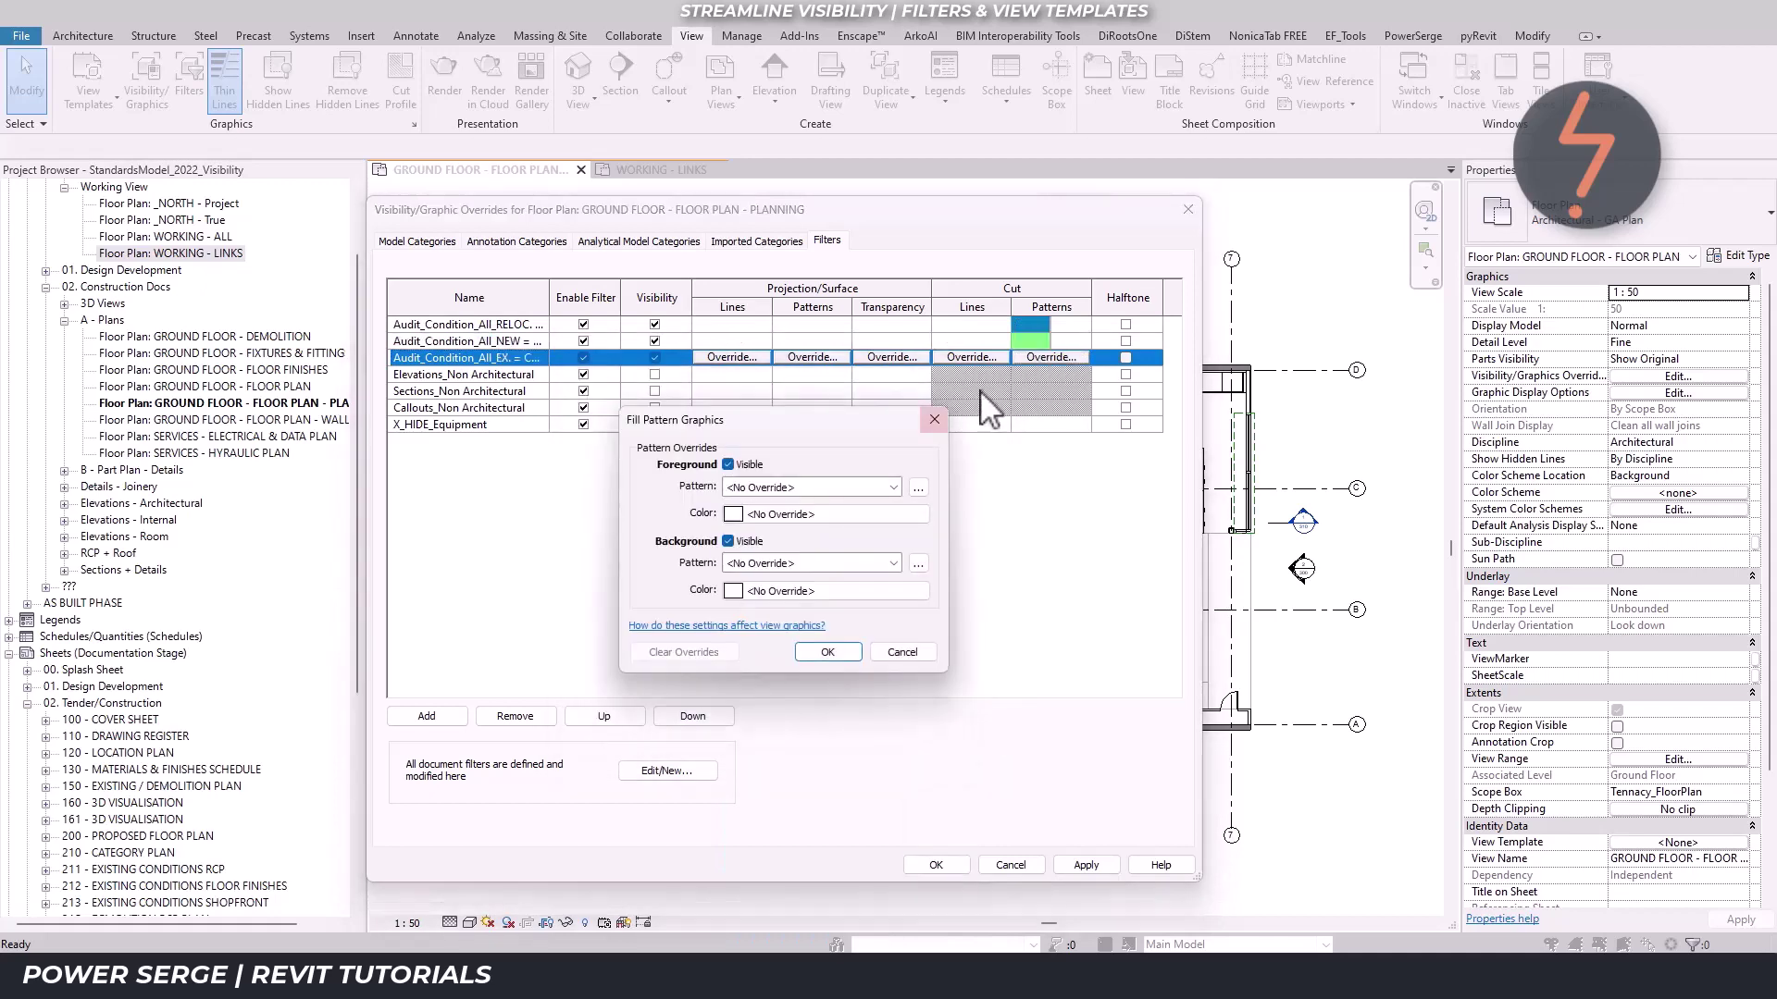
pyautogui.click(819, 487)
pyautogui.click(796, 507)
pyautogui.click(605, 429)
pyautogui.click(859, 704)
pyautogui.click(827, 652)
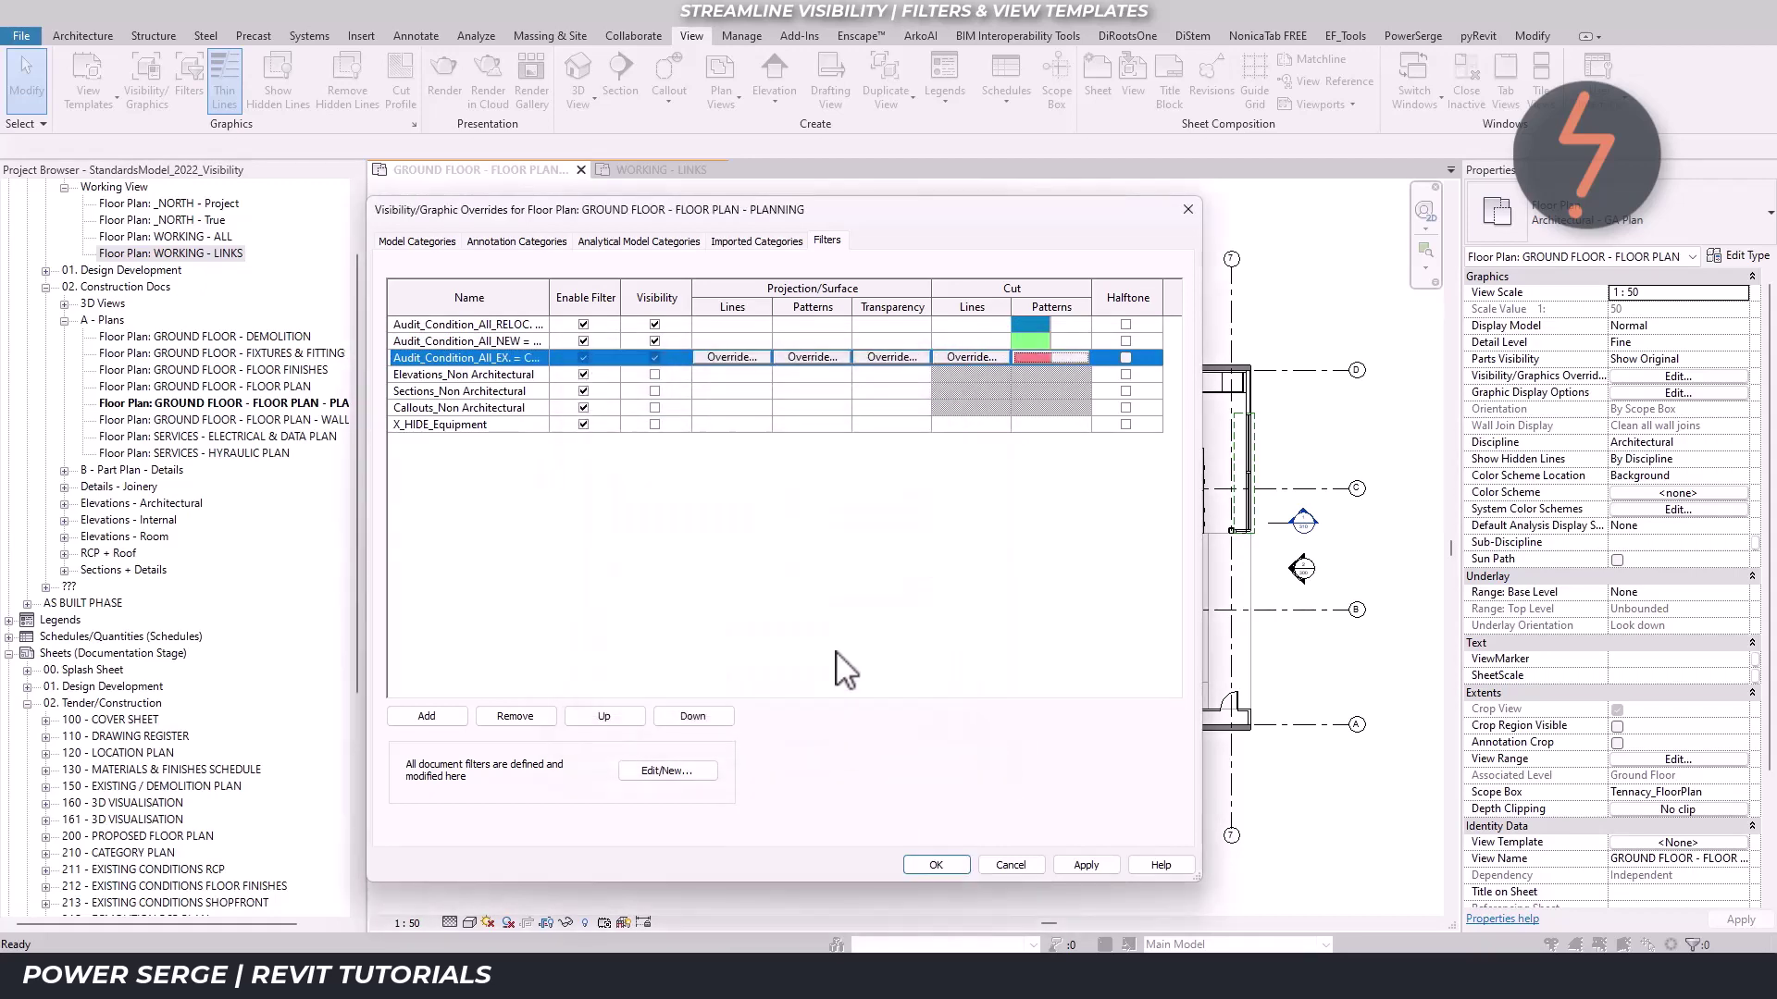
pyautogui.click(1078, 856)
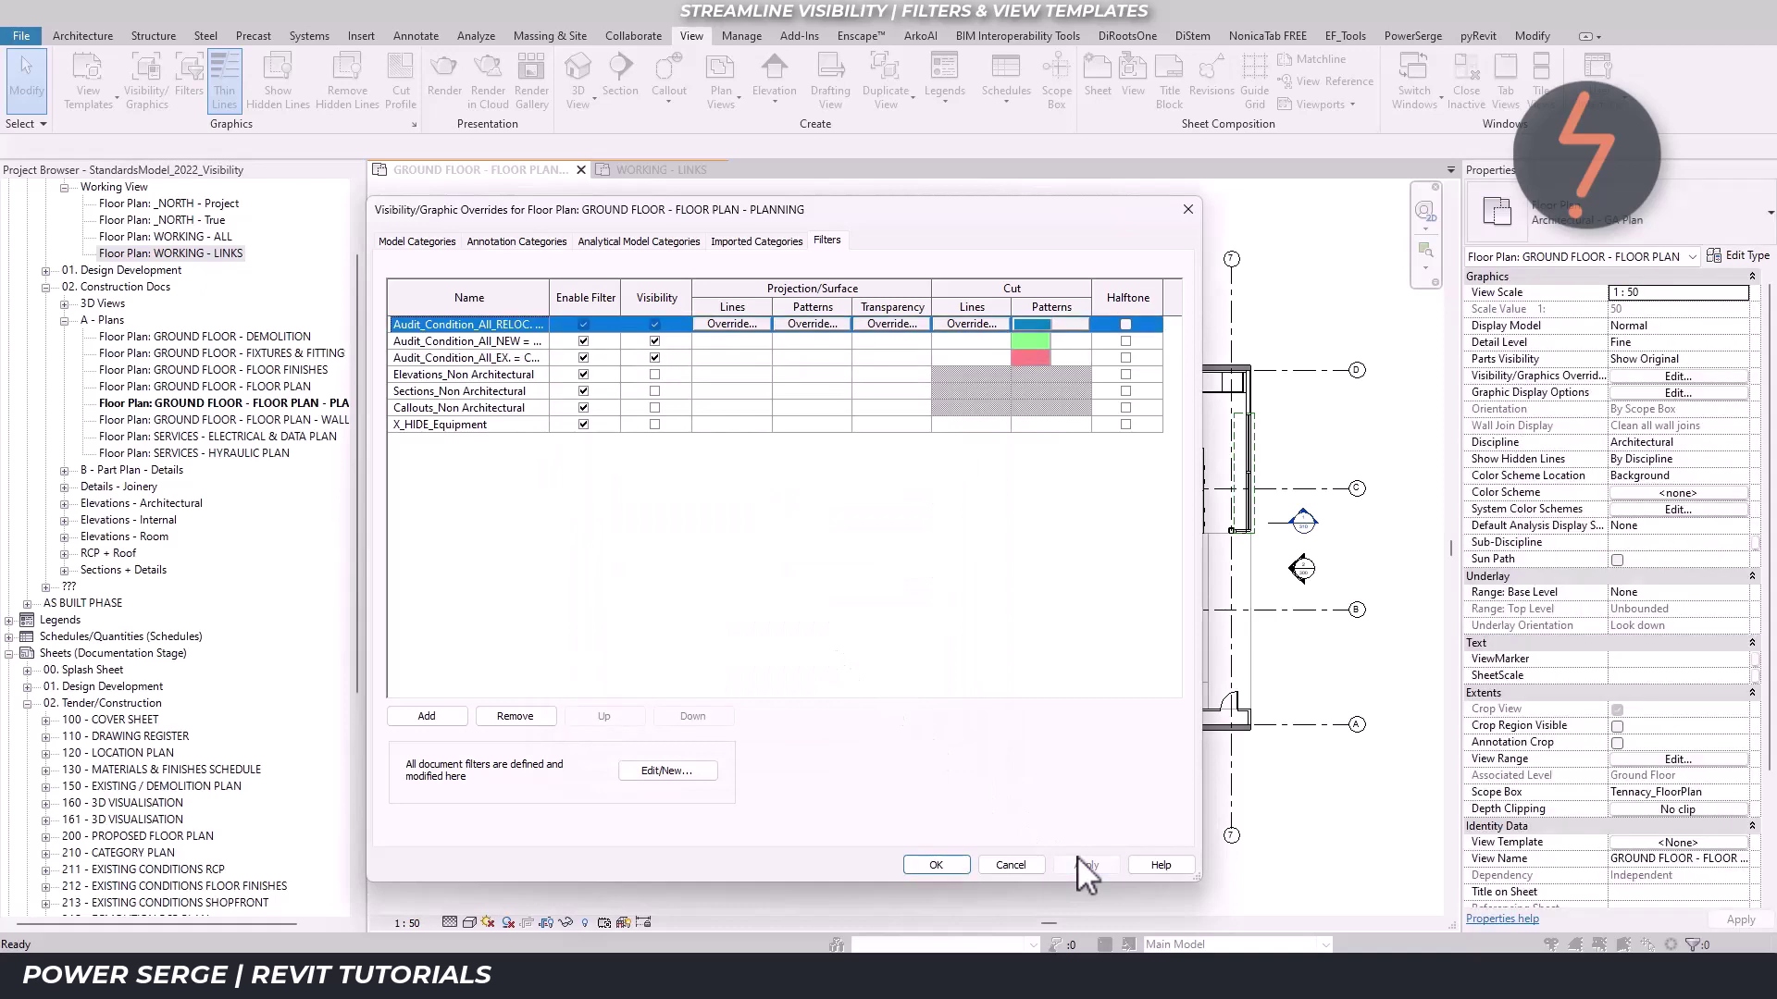
pyautogui.click(955, 862)
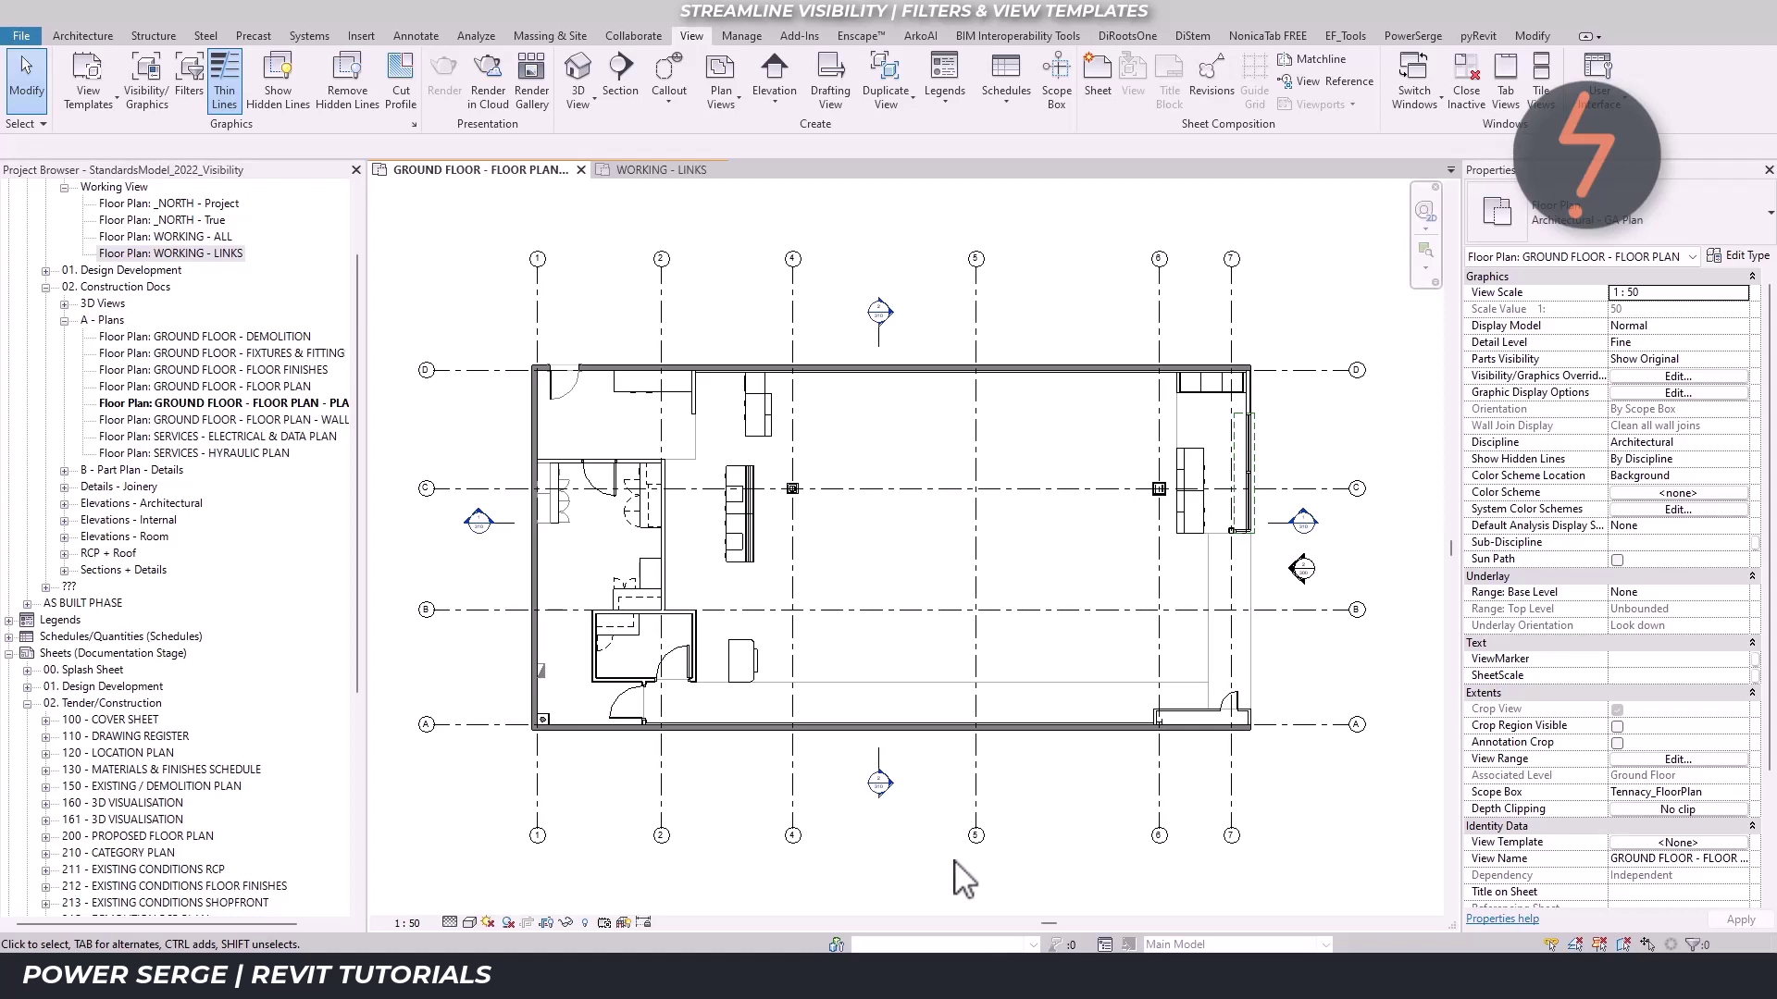
pyautogui.click(755, 569)
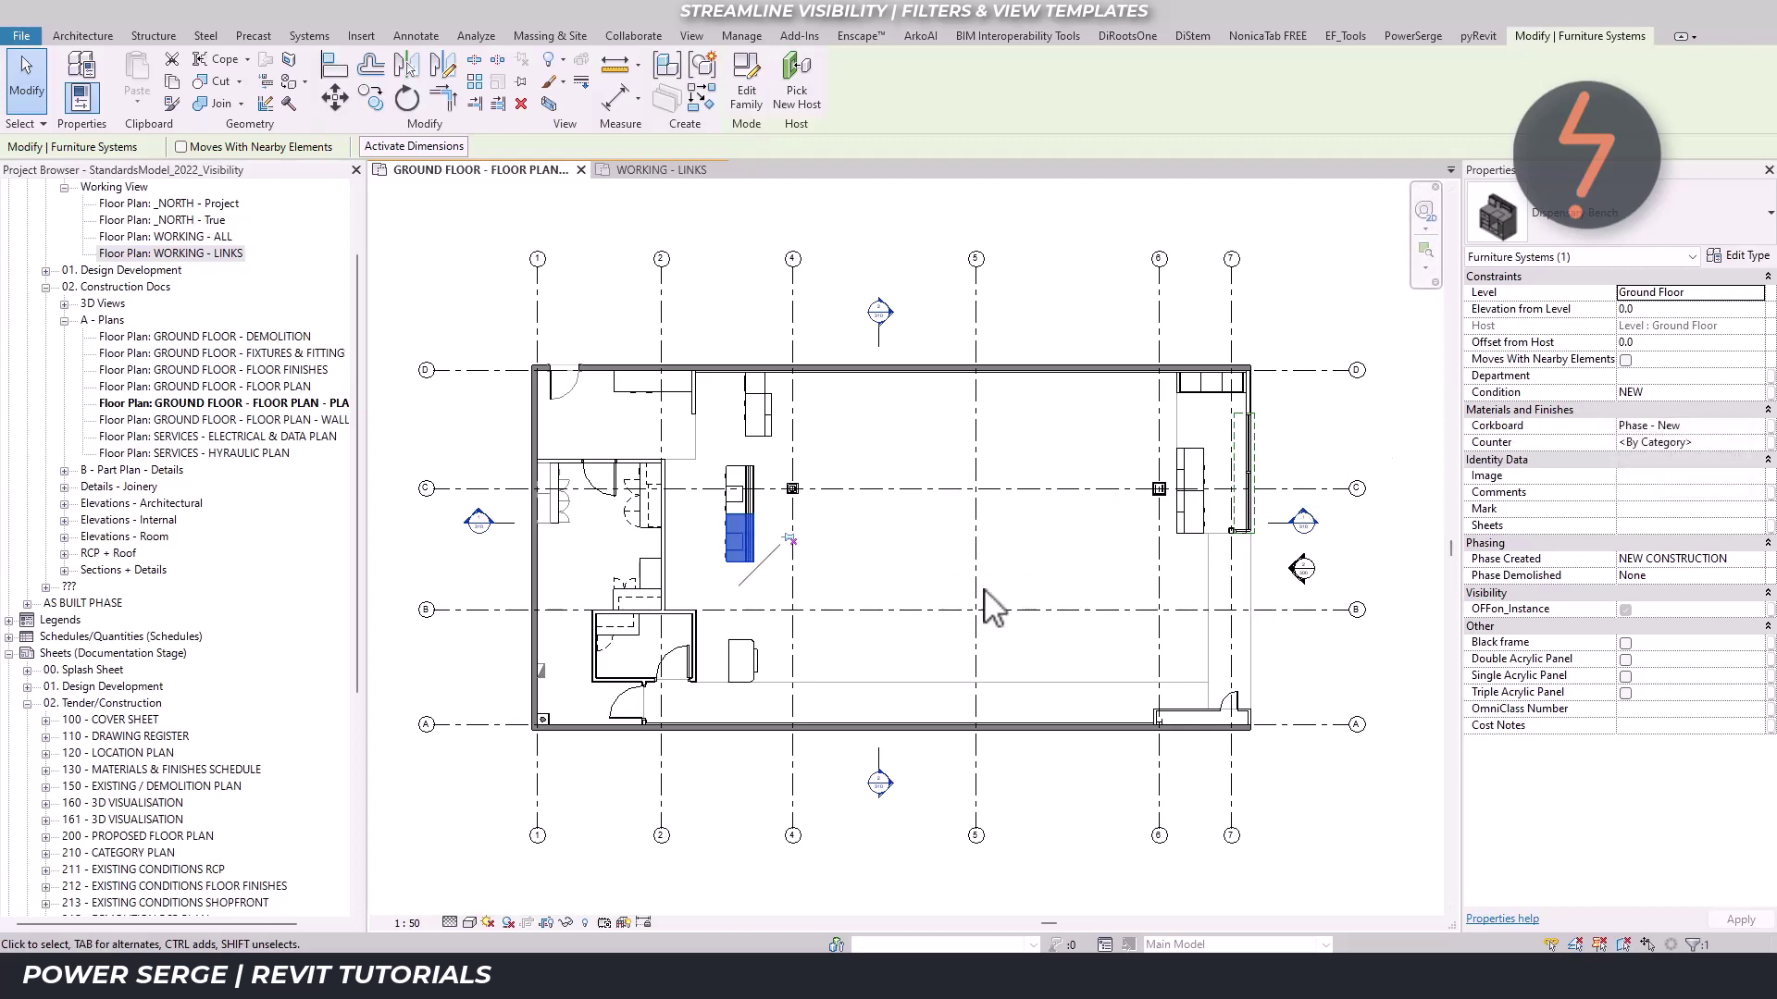
pyautogui.click(754, 661)
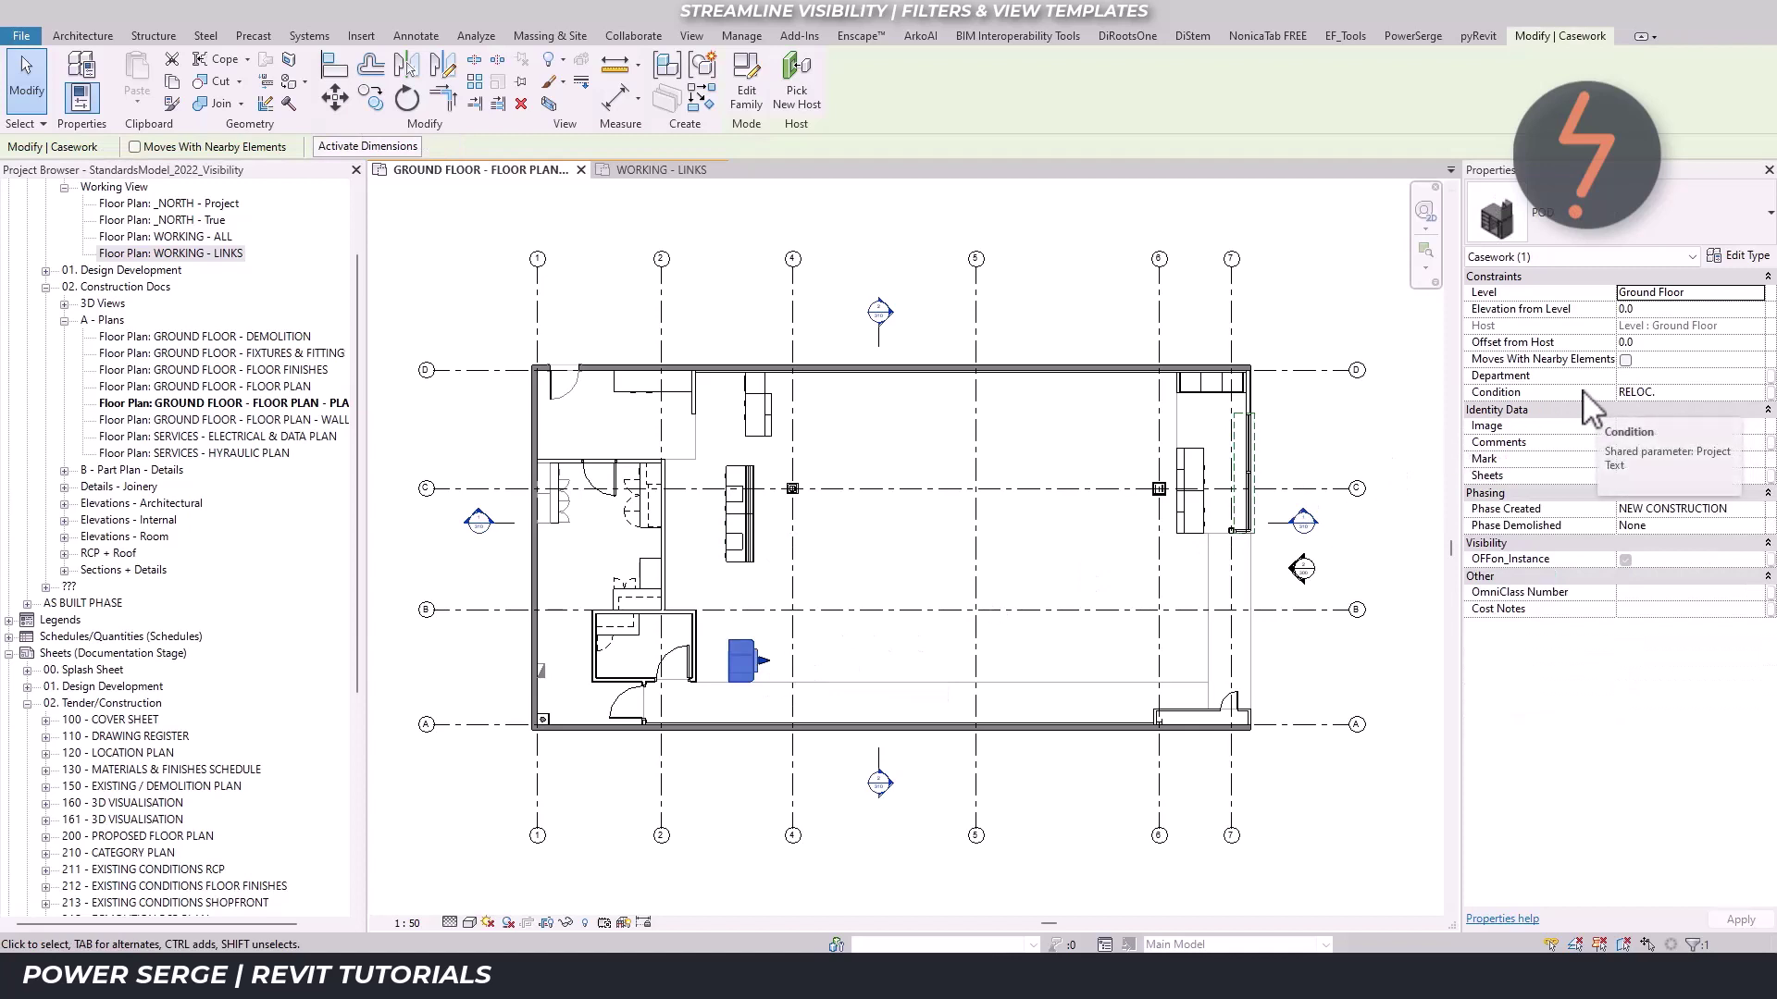
pyautogui.click(946, 559)
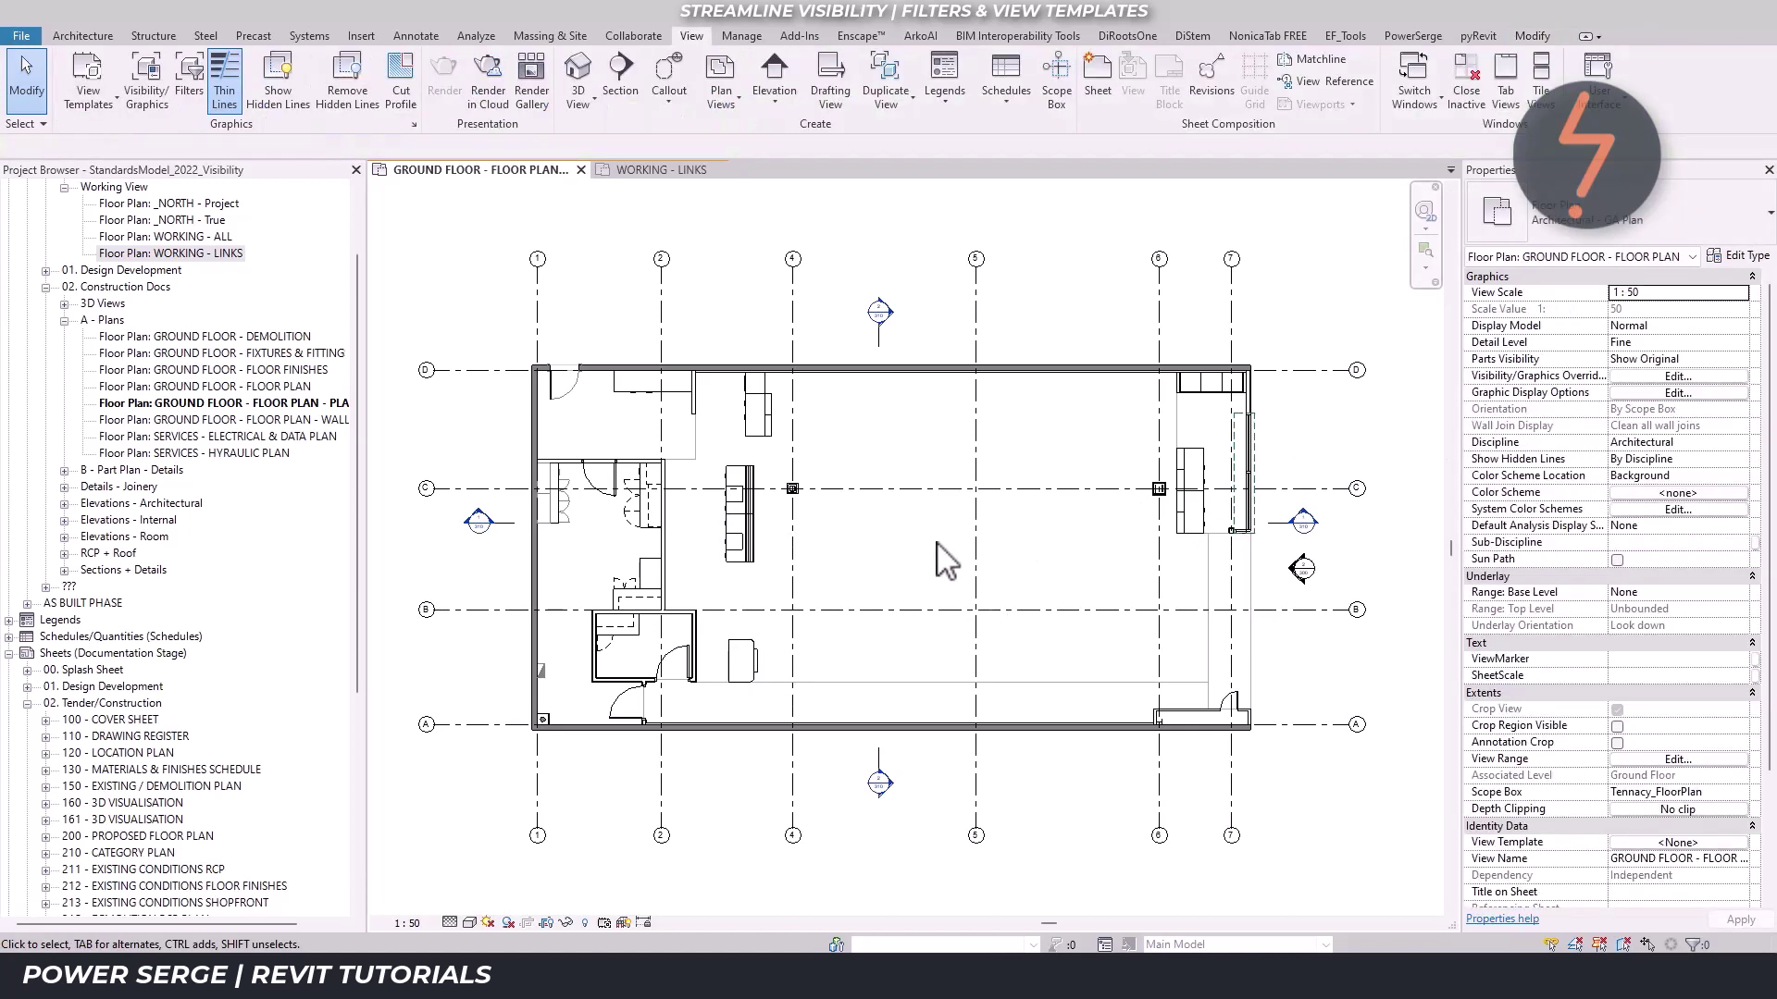
# Set the Audit_Condition_All_RELOC filter to display halftone in the view
pyautogui.press('v')
pyautogui.press('v')
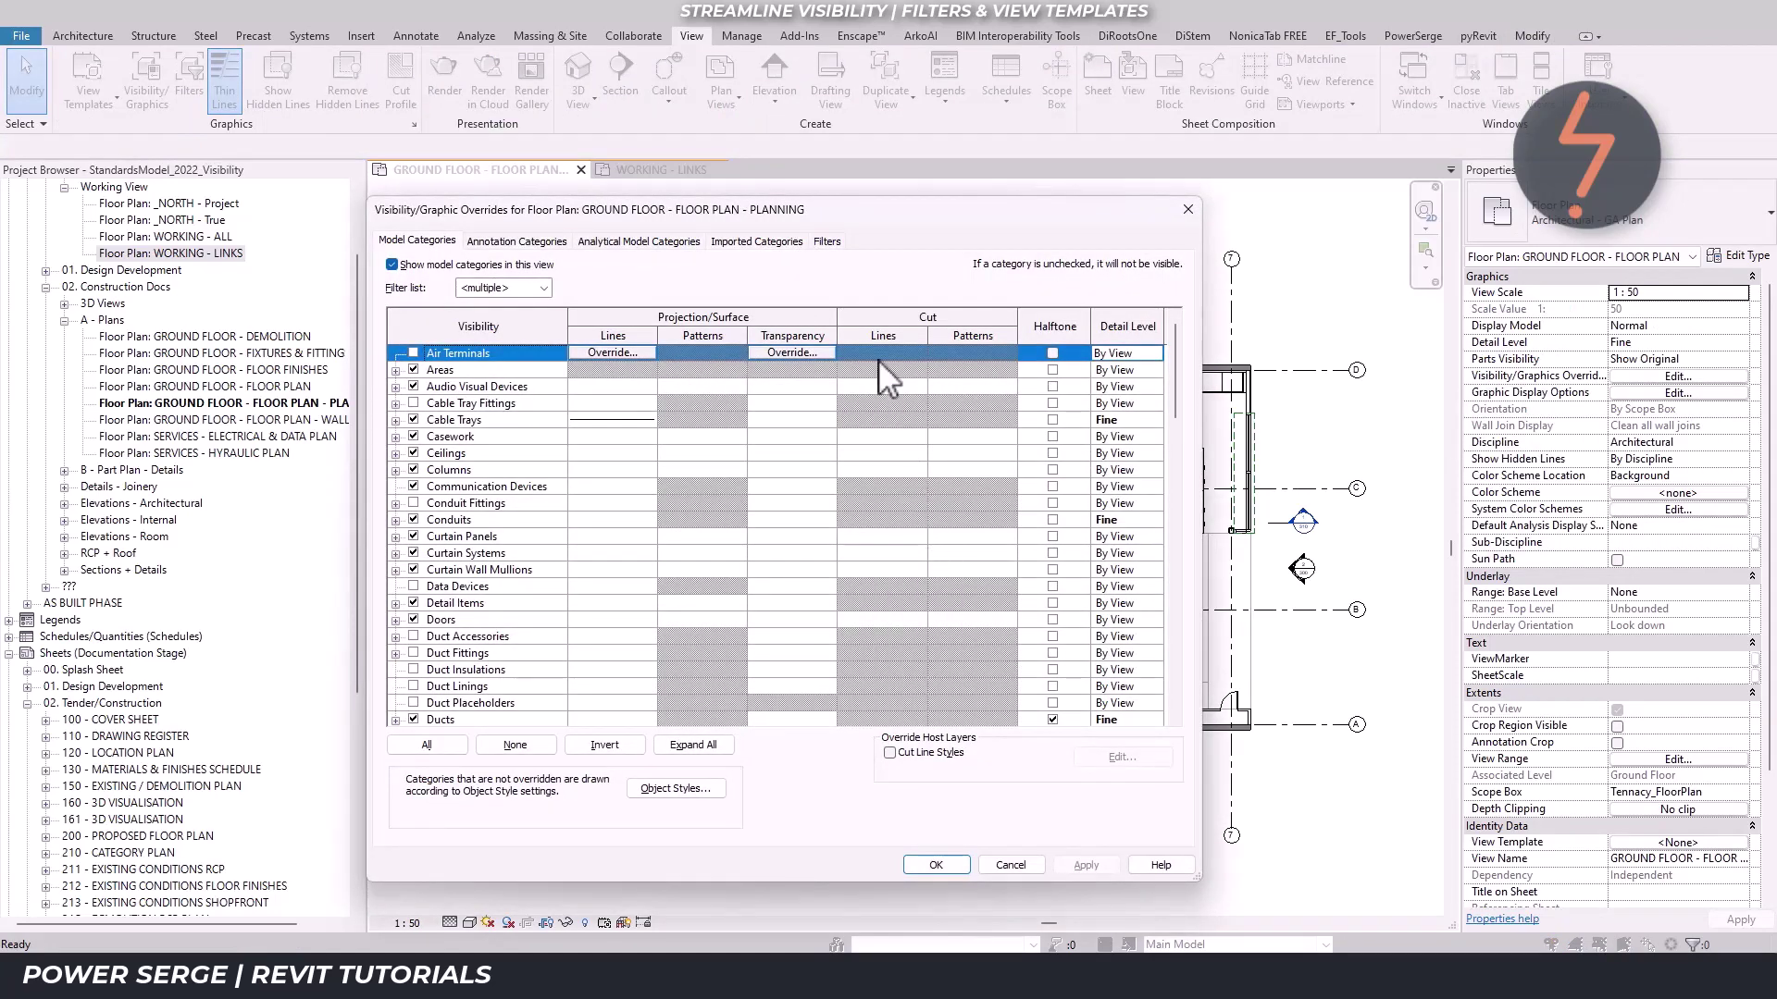
pyautogui.click(842, 242)
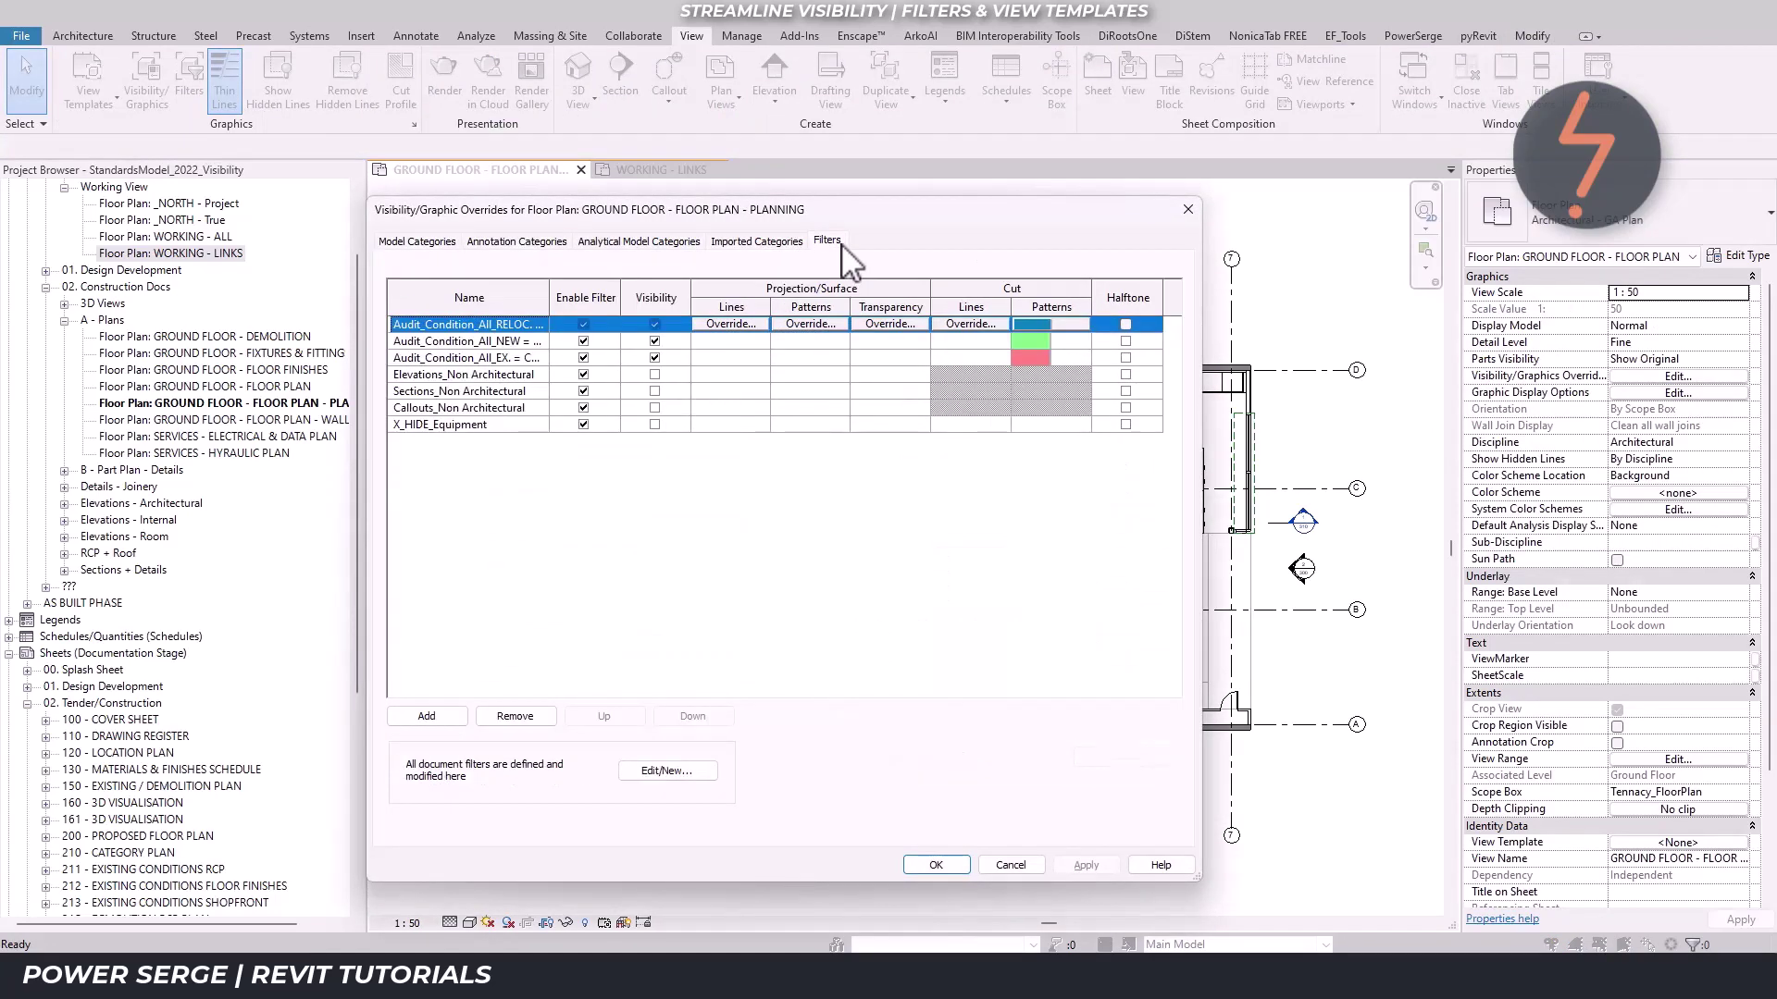
pyautogui.click(1125, 325)
pyautogui.click(946, 865)
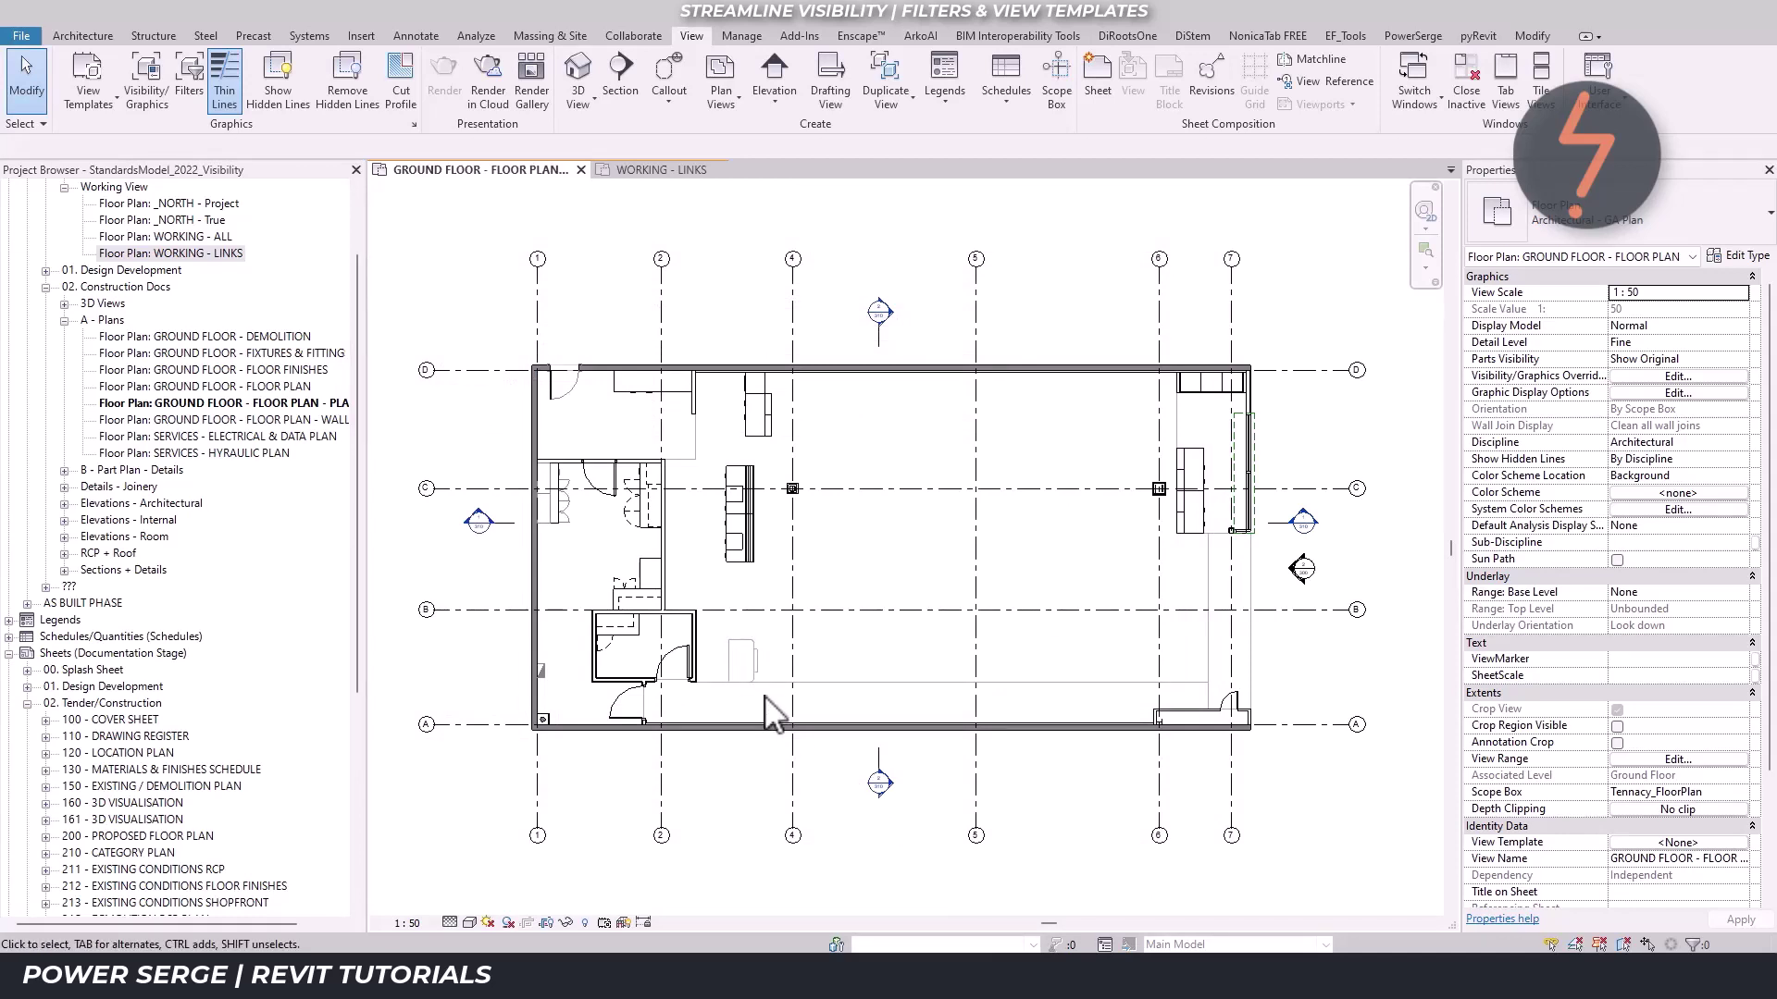
# Reopen Visibility/Graphics with VG, select Furniture Systems, and show the view's filters
pyautogui.press('v')
pyautogui.press('g')
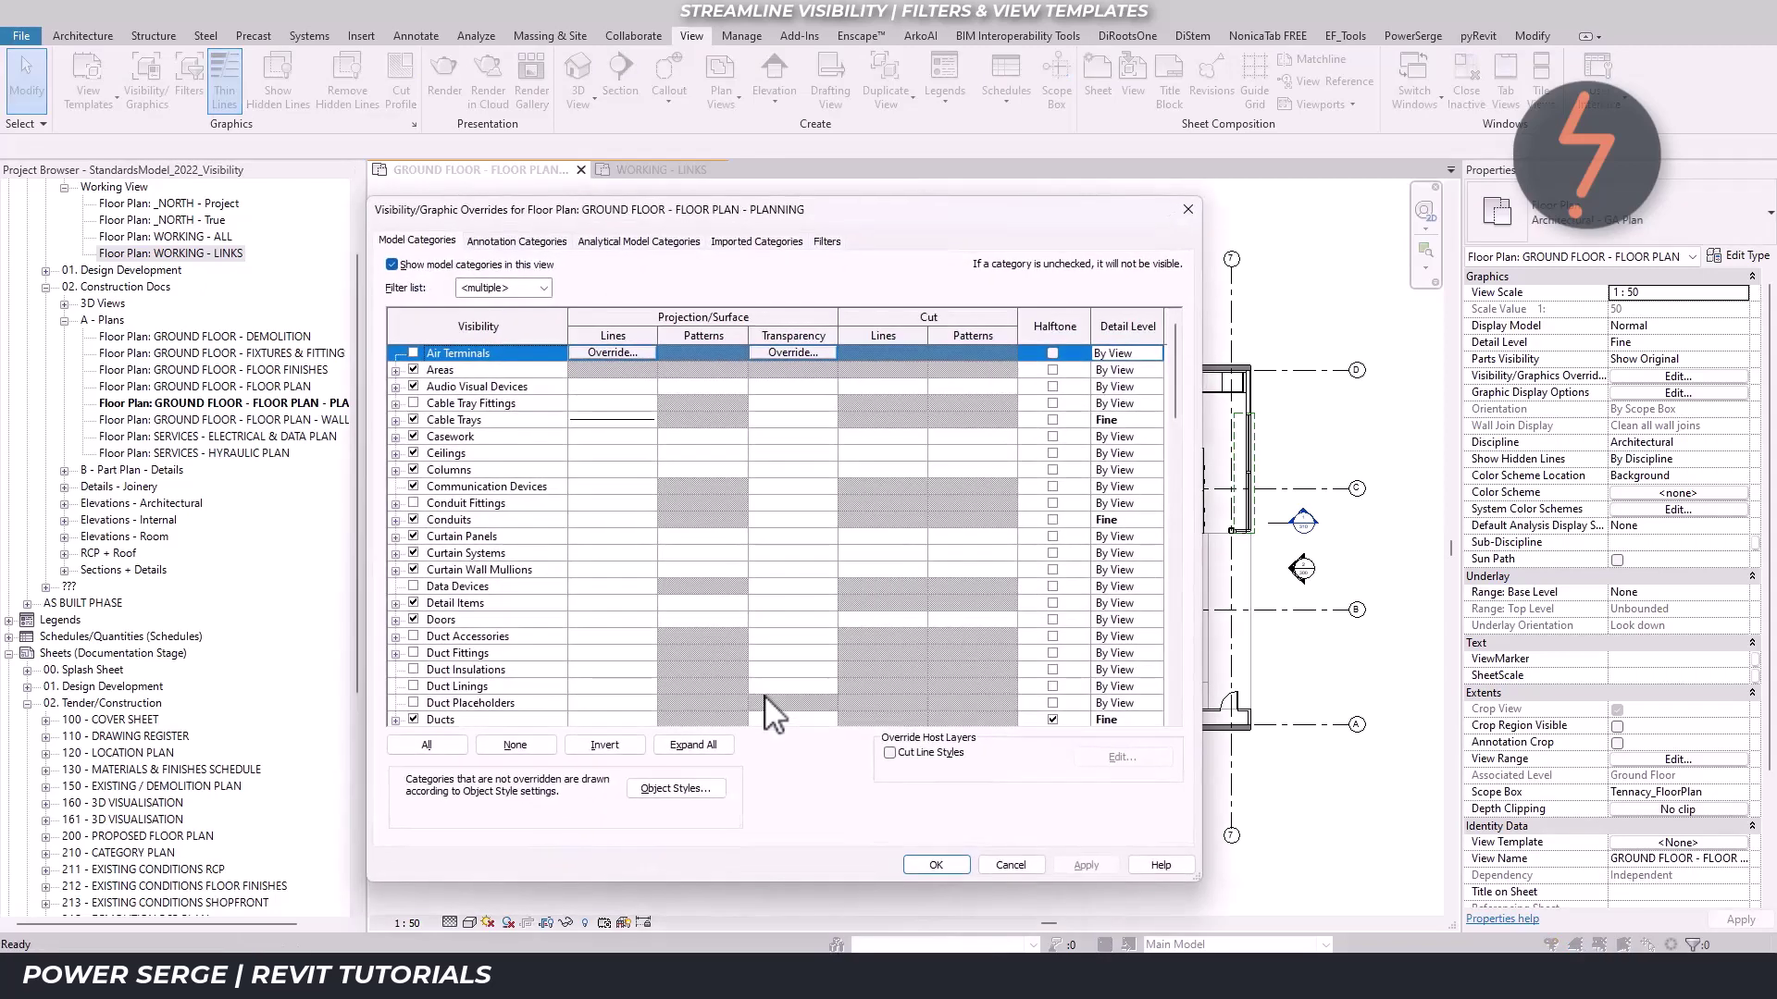
pyautogui.scroll(-4, 574, 676)
pyautogui.click(573, 686)
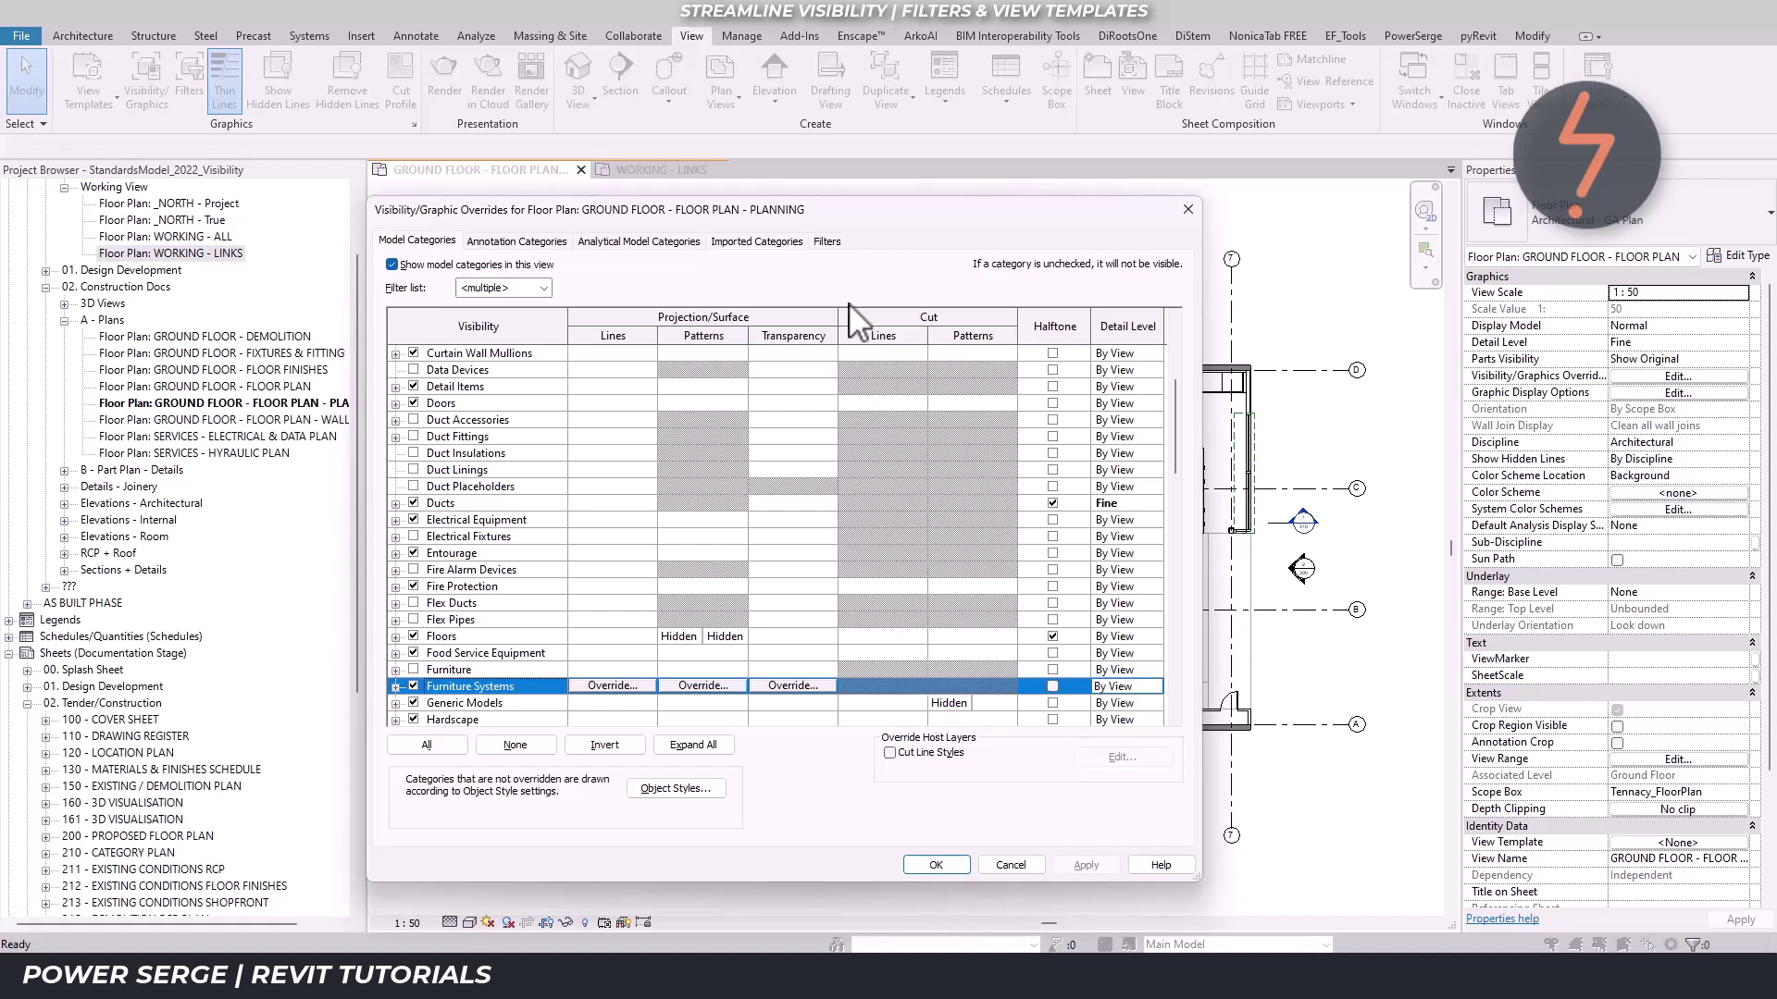
pyautogui.click(827, 242)
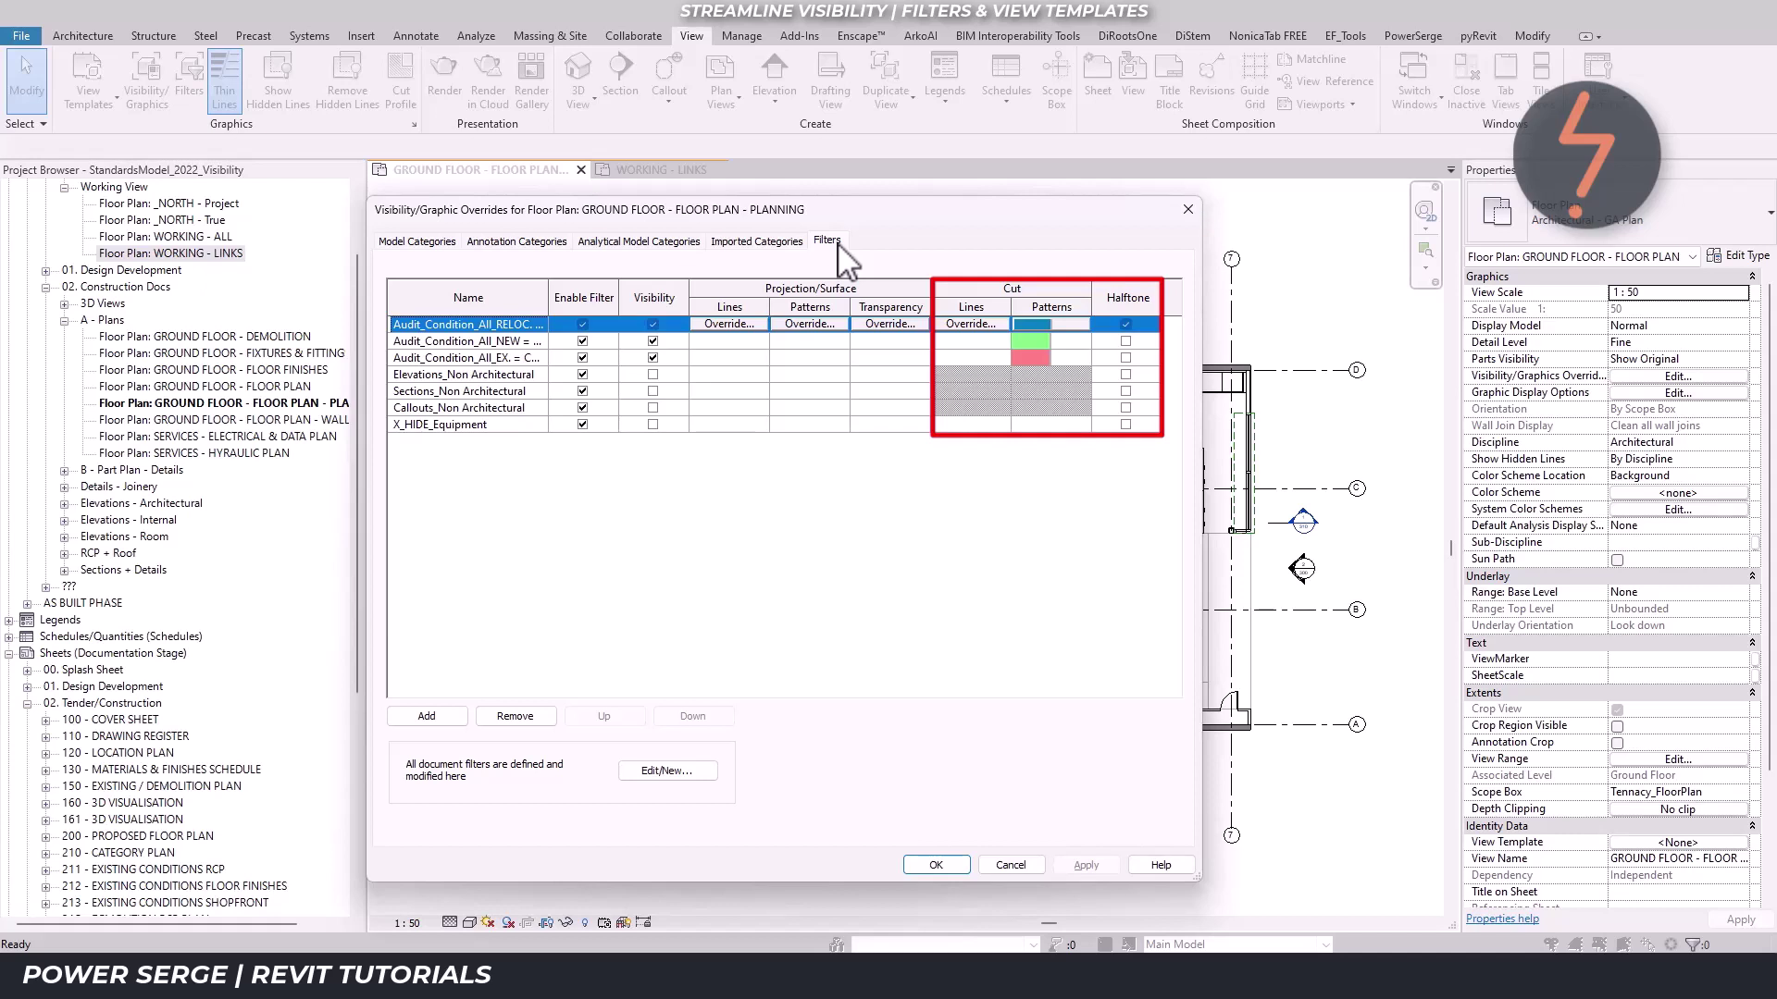
# Give the RELOC filter a solid blue projection pattern override
pyautogui.click(833, 324)
pyautogui.click(816, 486)
pyautogui.click(819, 520)
pyautogui.click(710, 437)
pyautogui.click(866, 701)
pyautogui.click(828, 652)
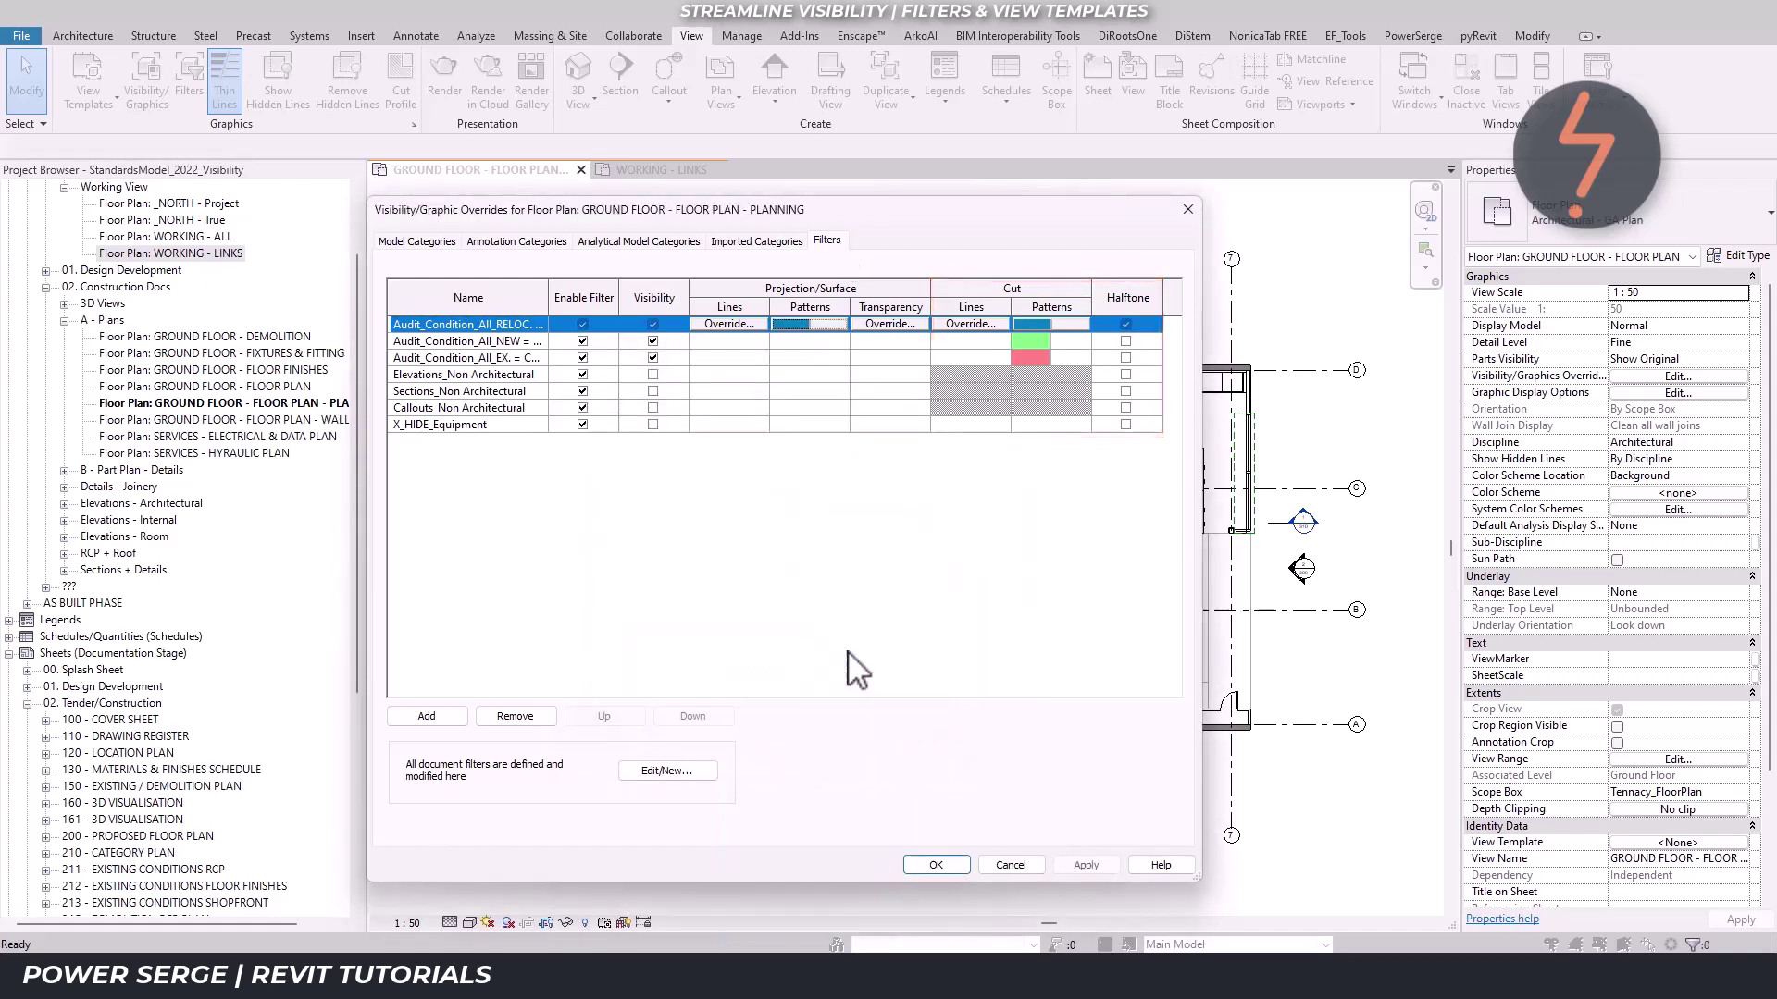
# Give the NEW filter a light green projection pattern override
pyautogui.click(791, 342)
pyautogui.click(815, 515)
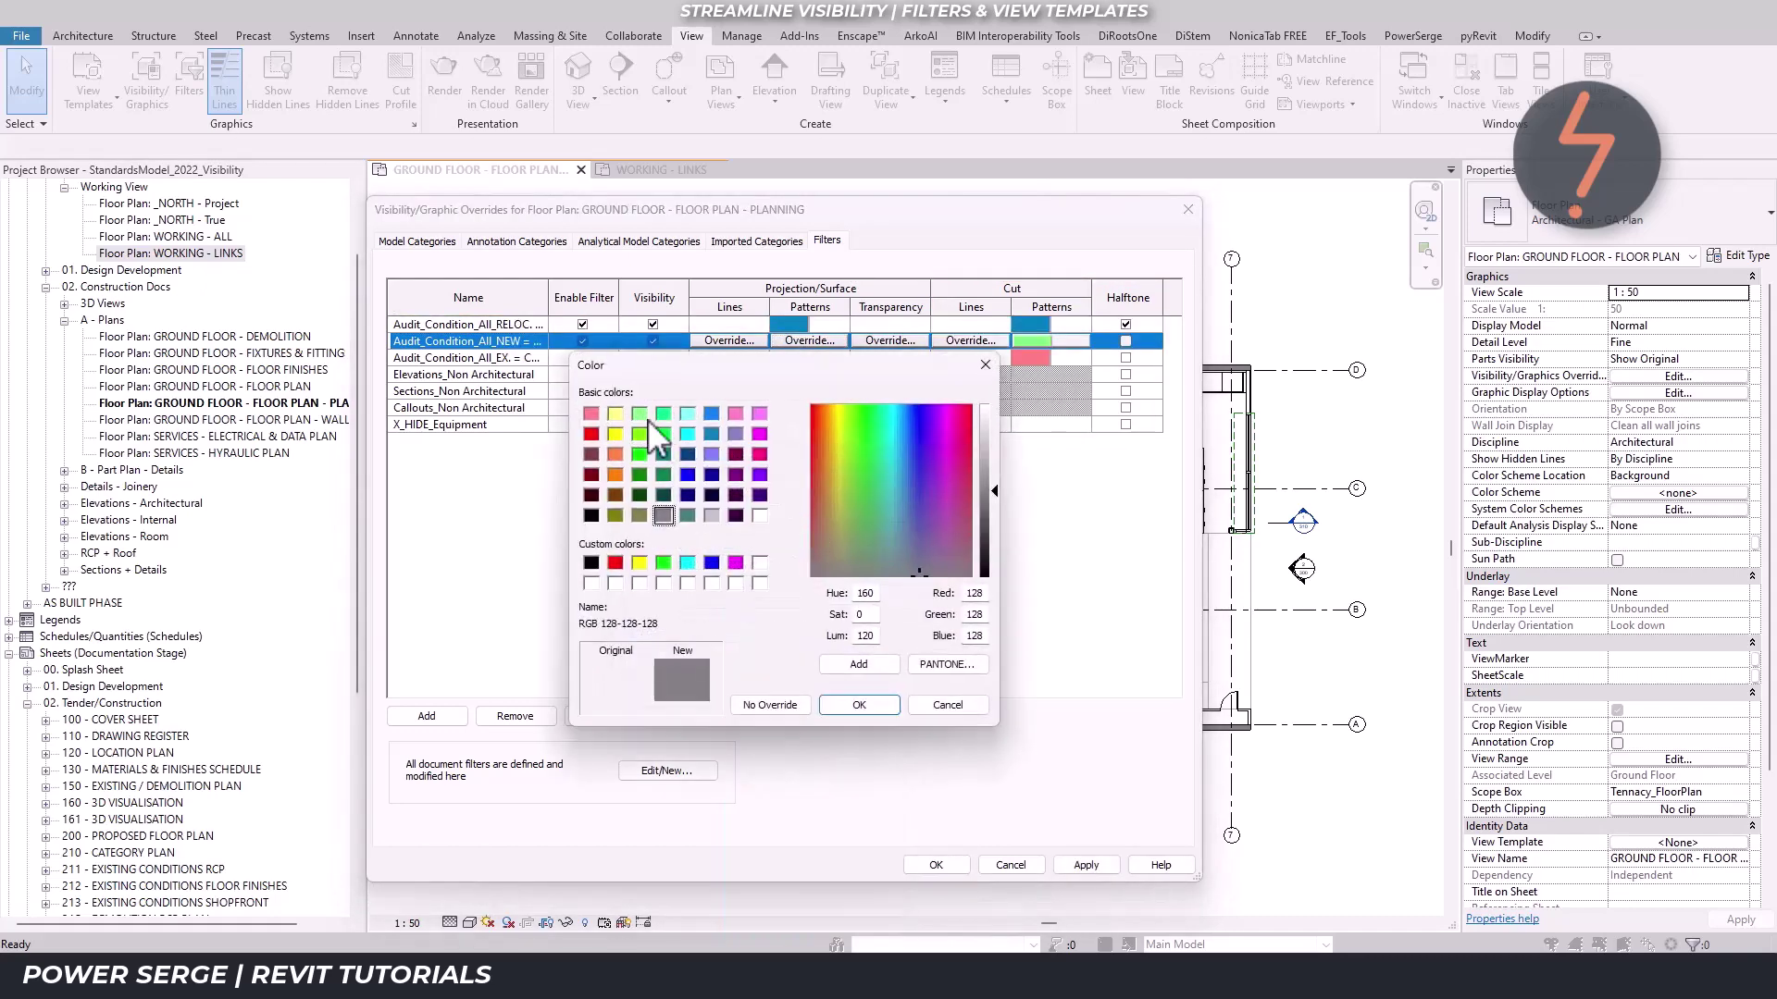
pyautogui.click(639, 414)
pyautogui.click(861, 705)
pyautogui.click(828, 652)
# Give the EX filter a solid pink projection override, turn off RELOC halftone, and apply
pyautogui.click(791, 357)
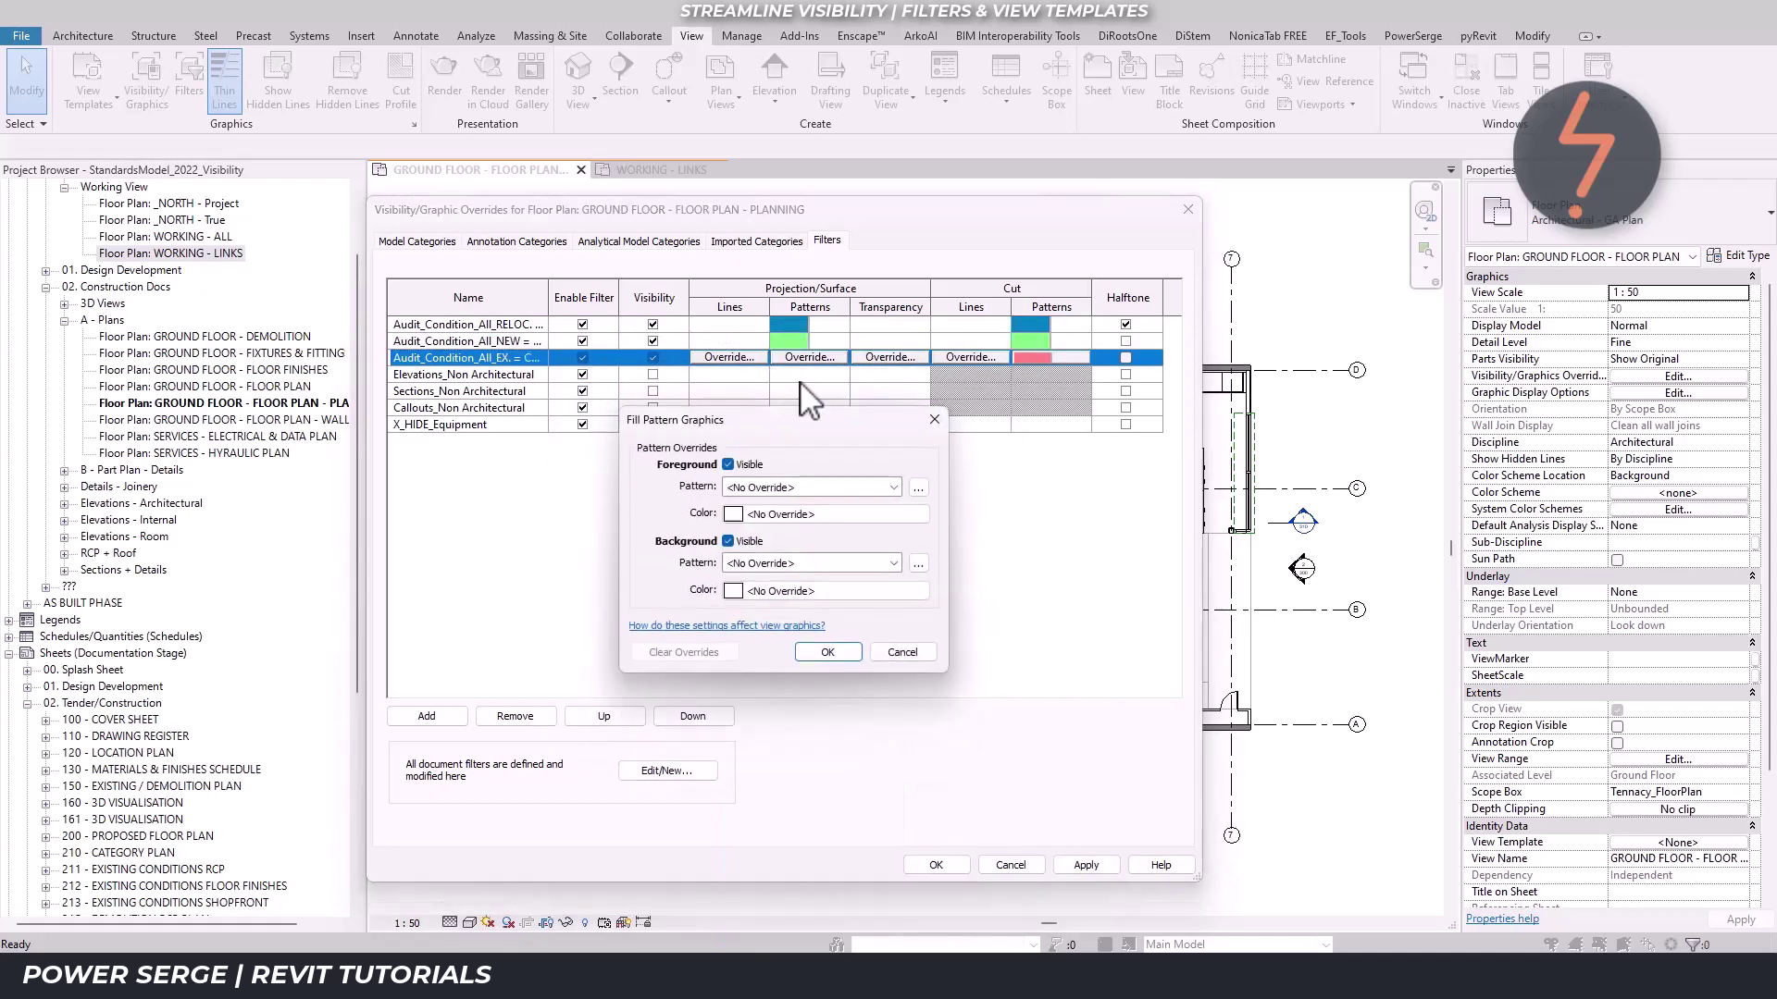
pyautogui.click(816, 485)
pyautogui.click(819, 520)
pyautogui.click(605, 414)
pyautogui.click(860, 703)
pyautogui.click(828, 653)
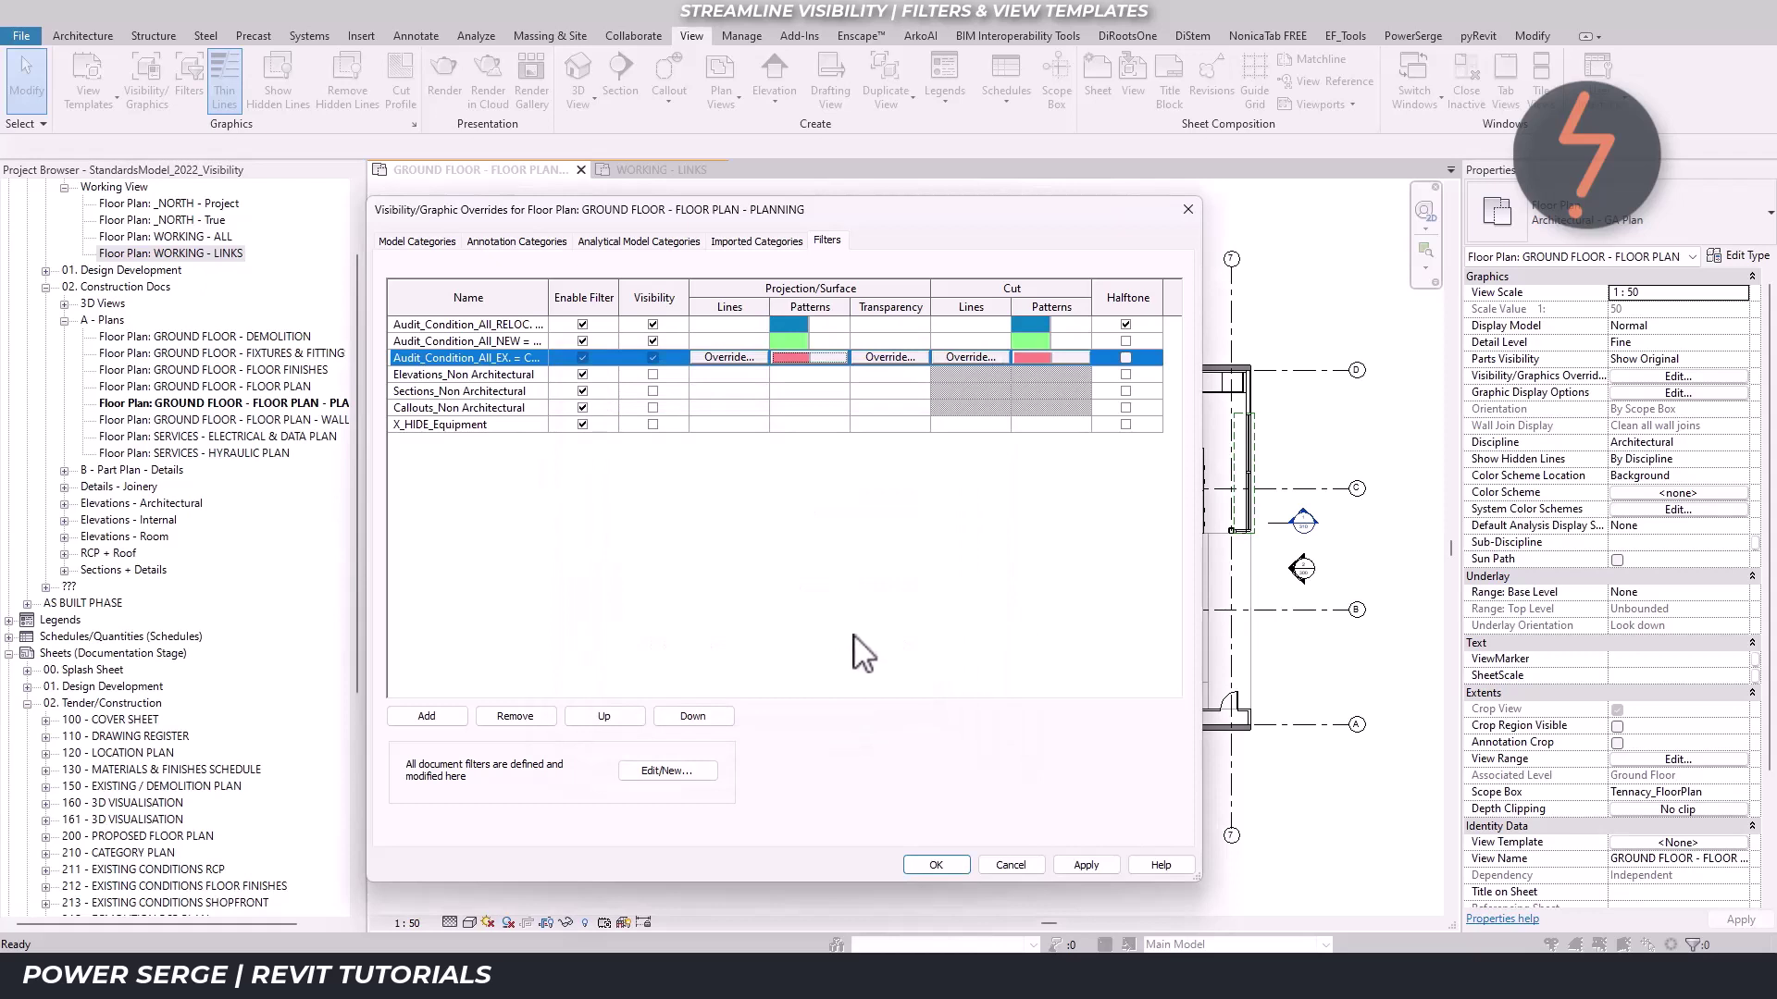
pyautogui.click(1126, 324)
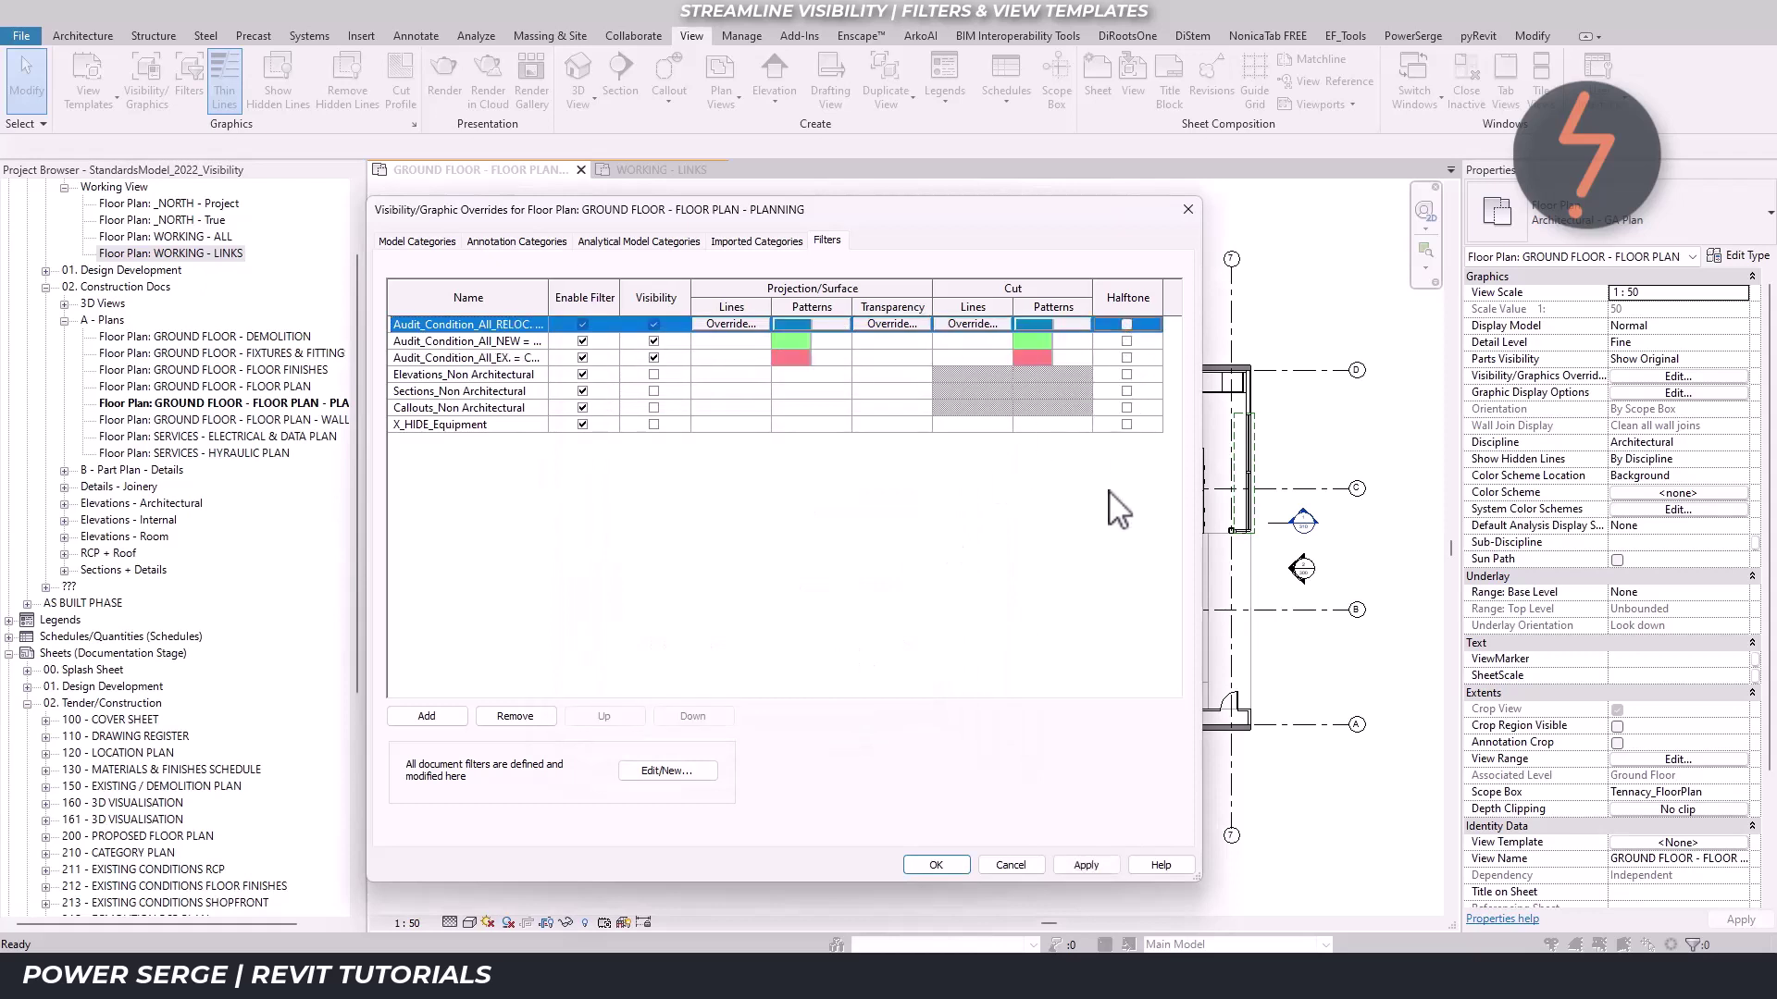
pyautogui.click(1073, 864)
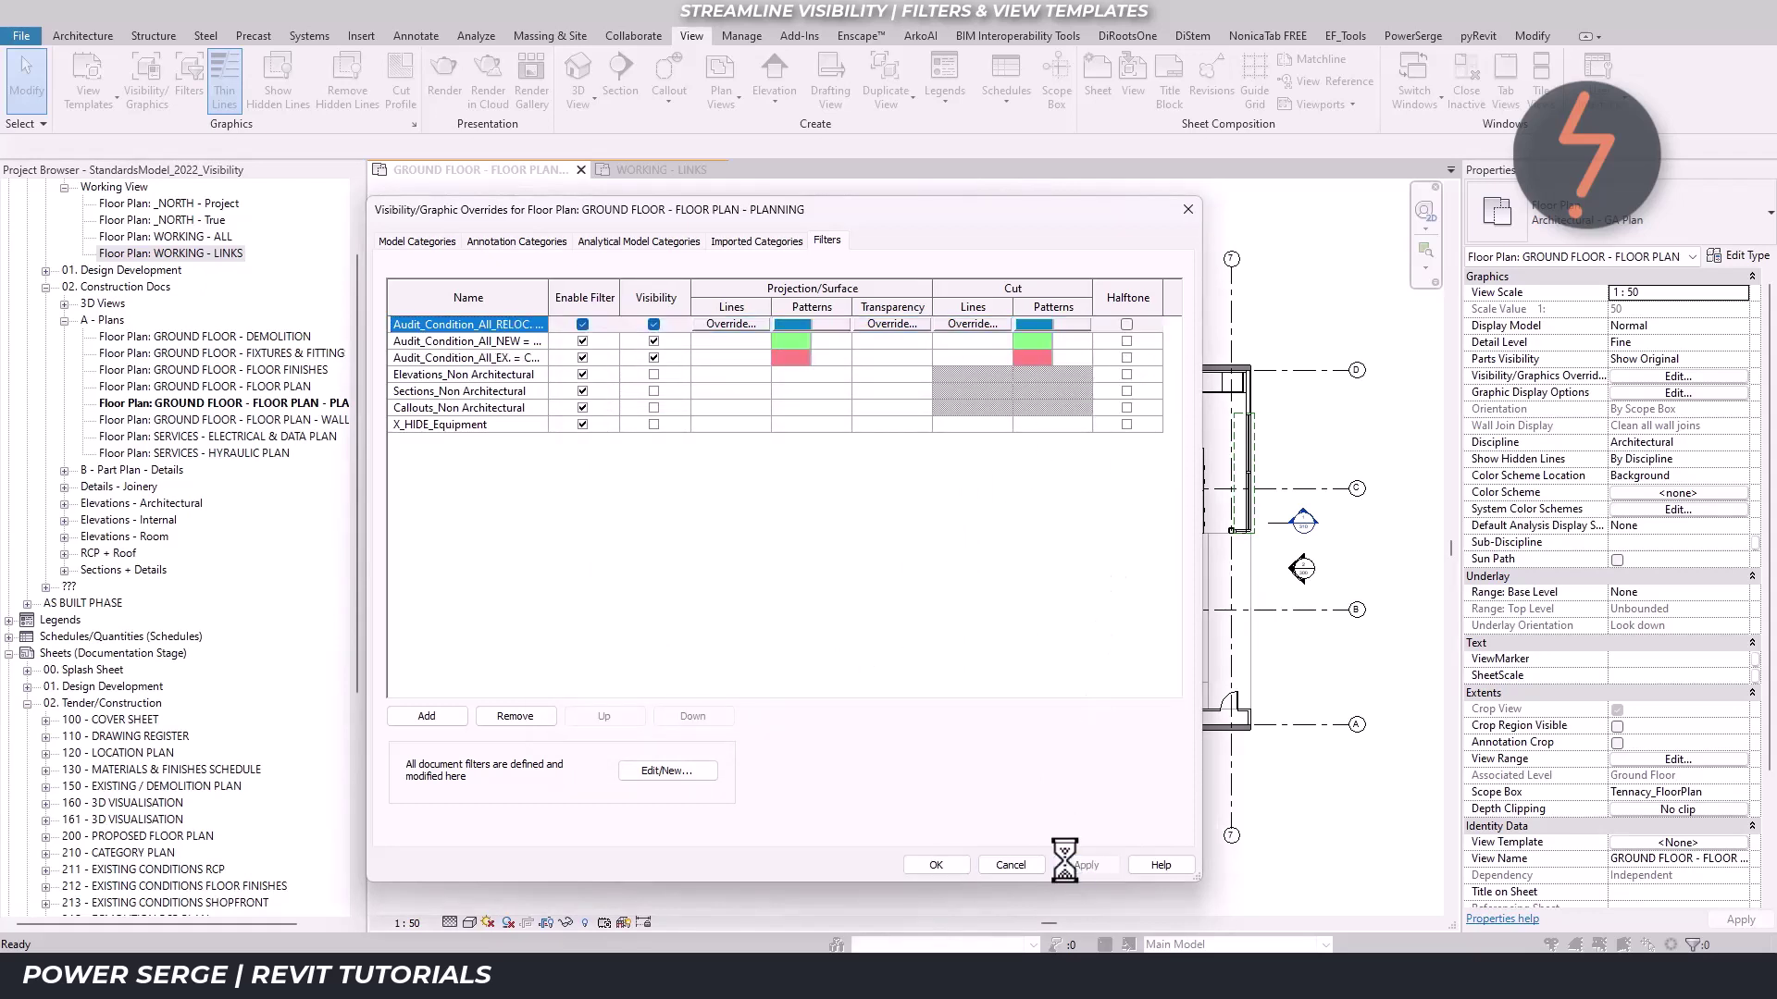
pyautogui.click(937, 861)
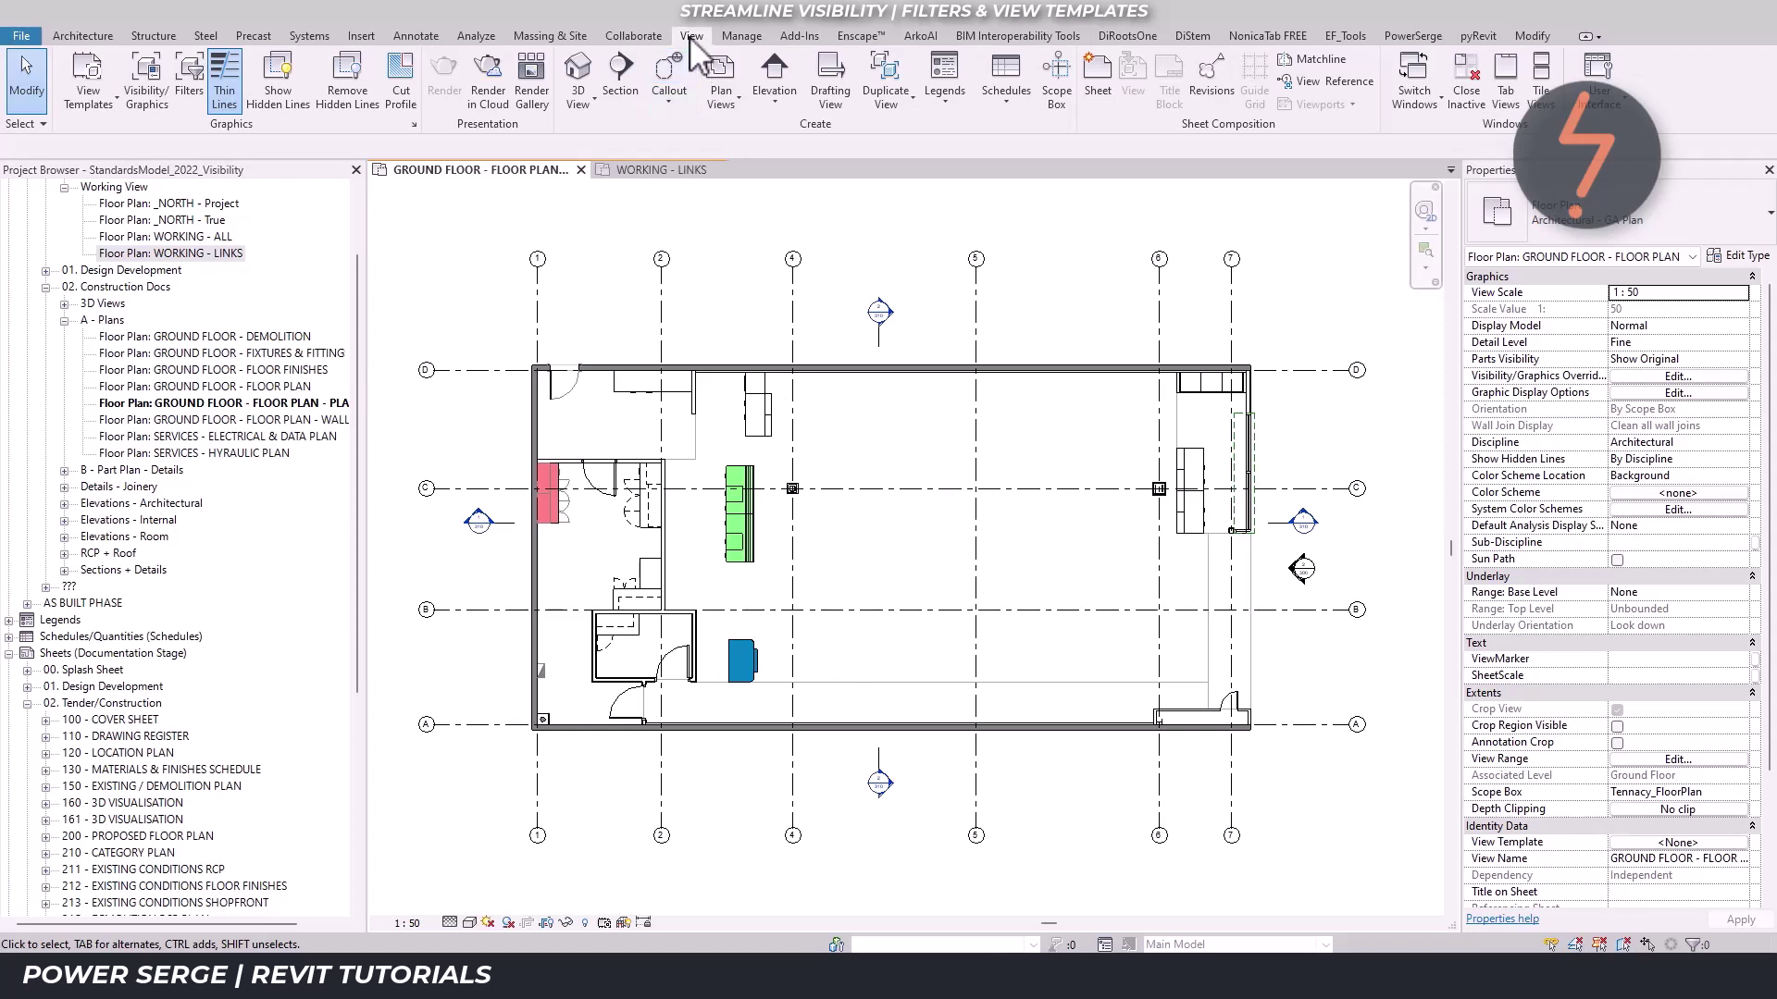
# Create an 'Example' view template from the current plan, excluding View Range
pyautogui.click(104, 106)
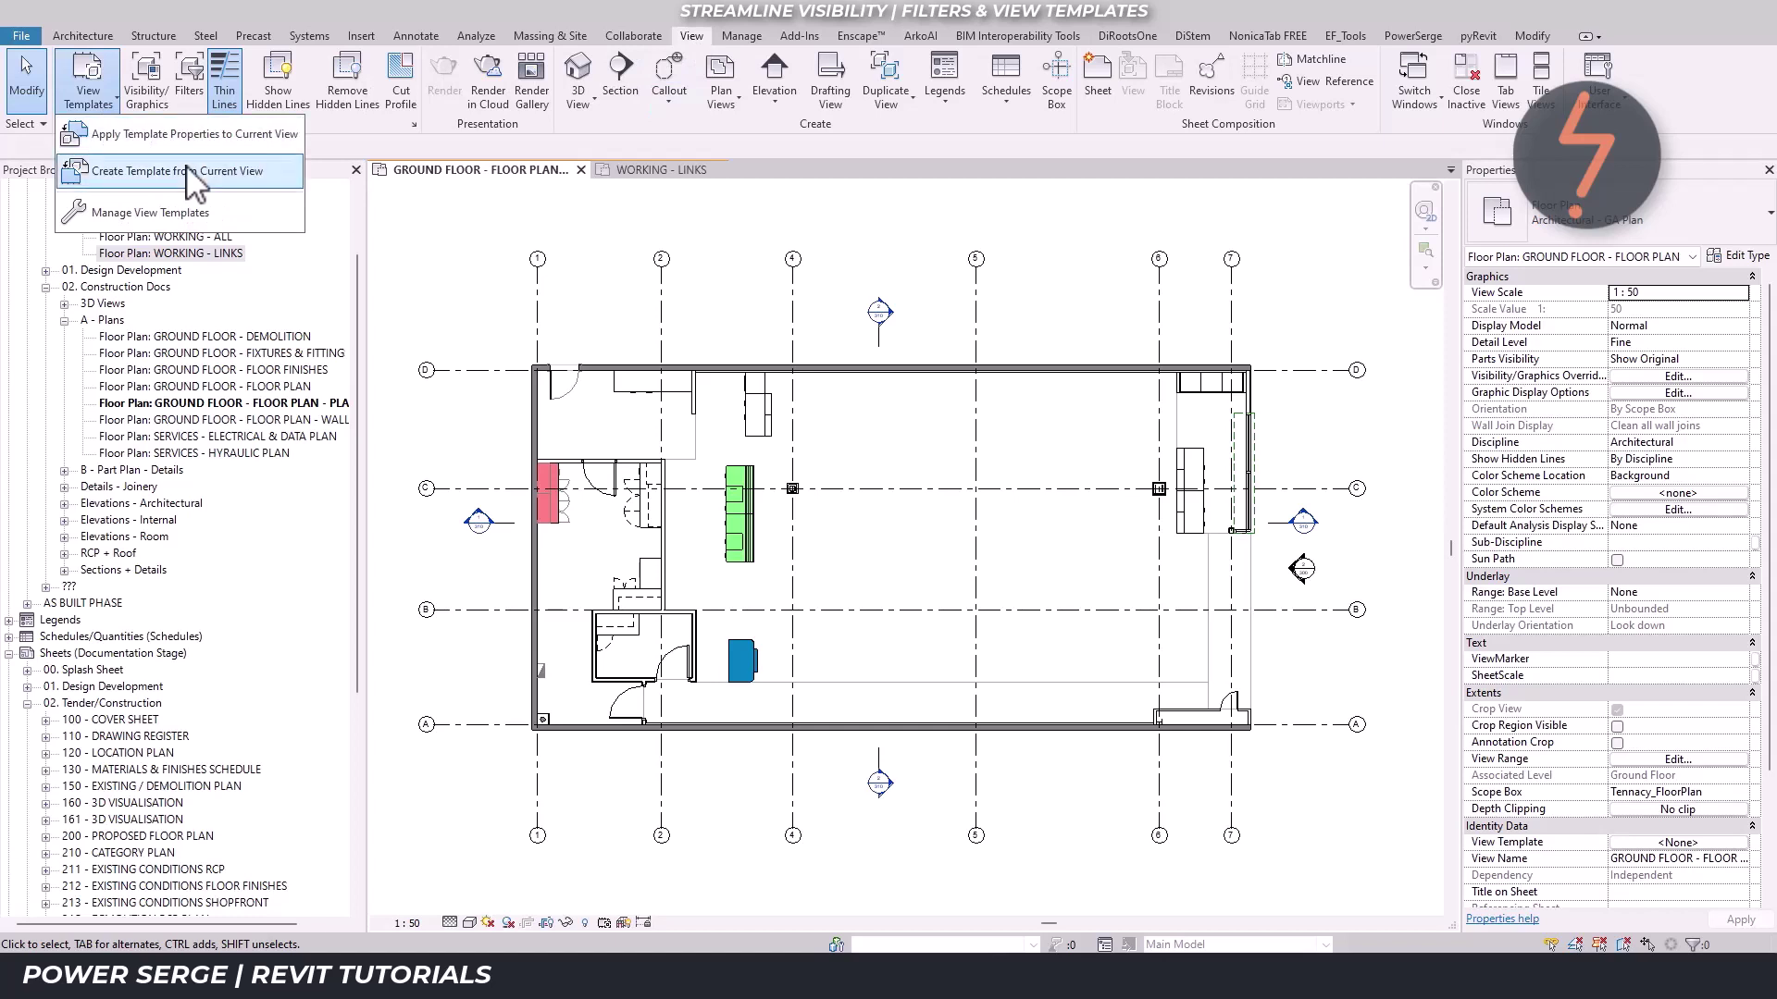
pyautogui.click(189, 172)
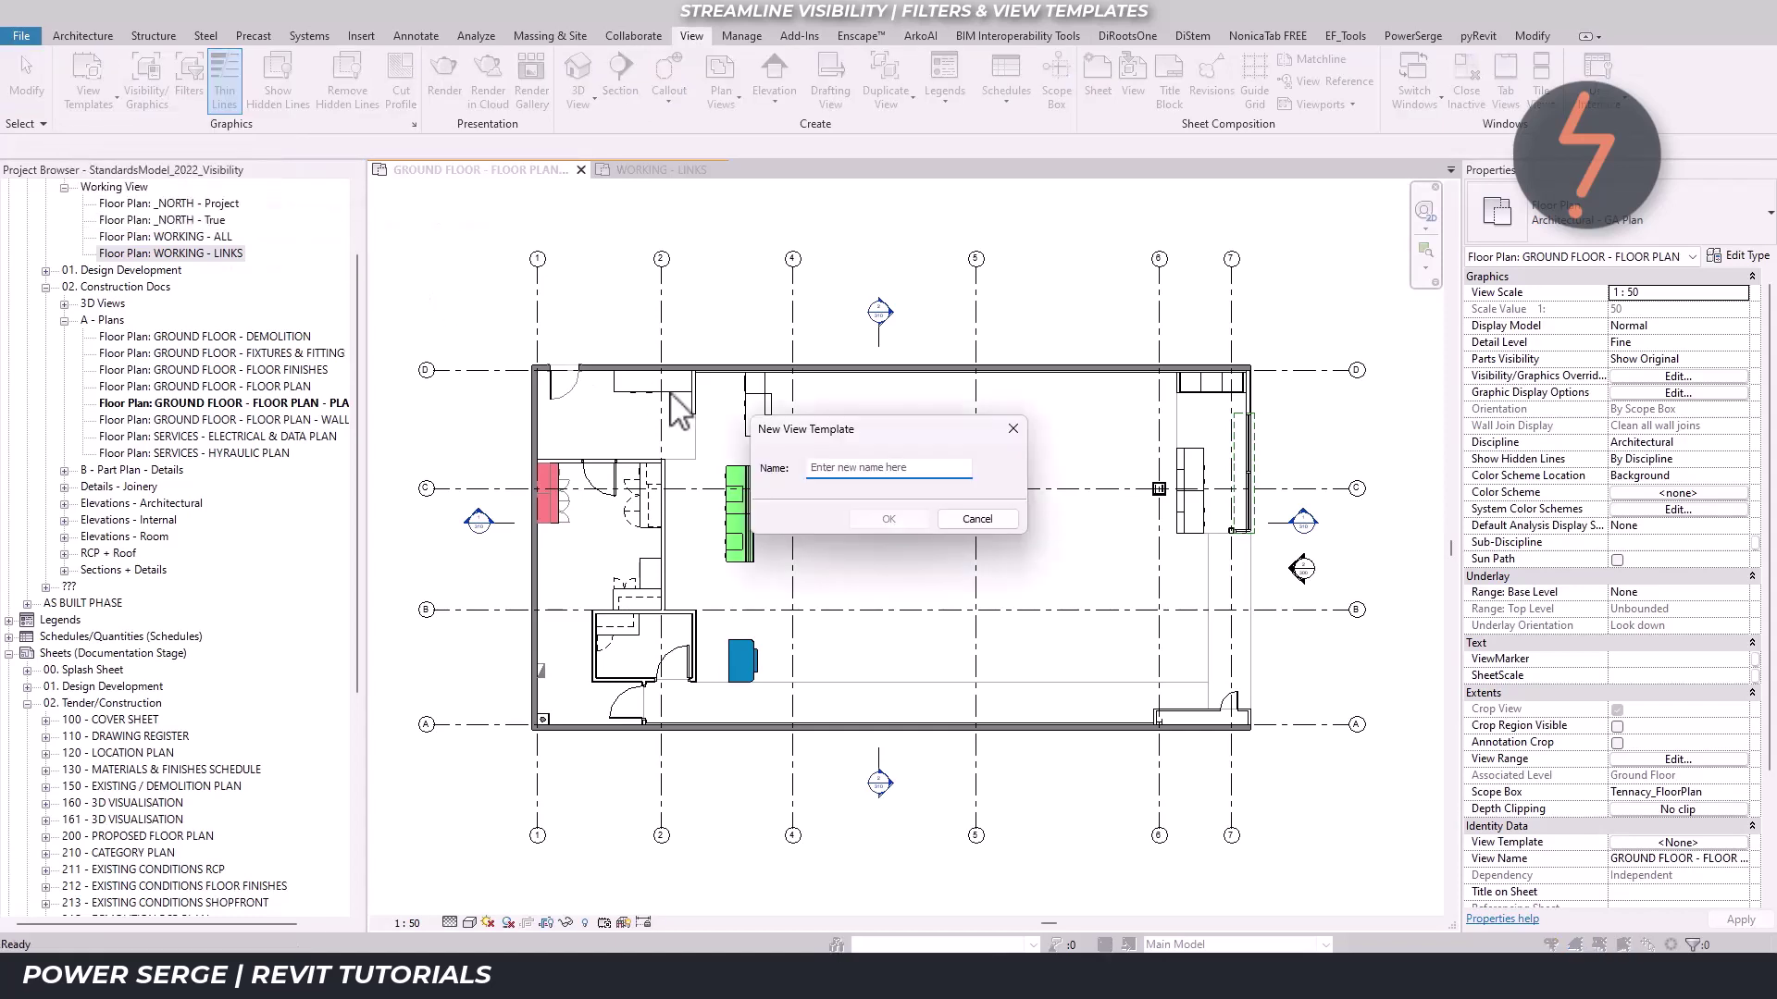
pyautogui.write('Example')
pyautogui.click(905, 518)
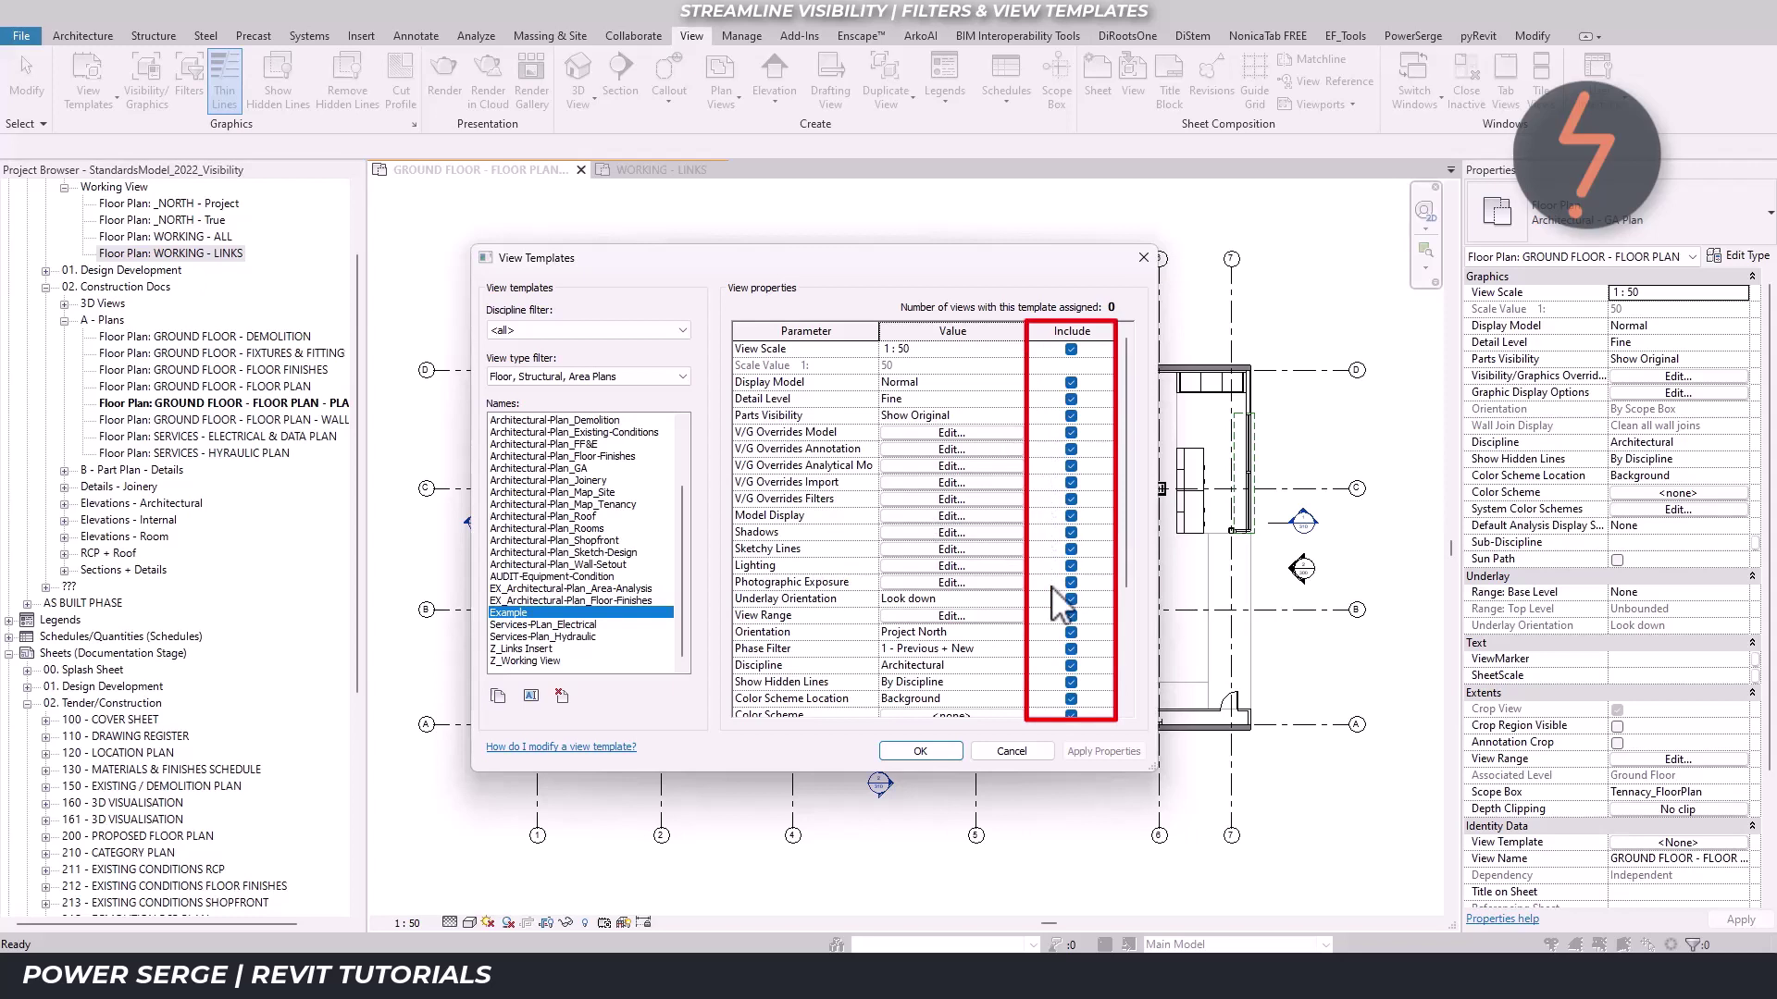
pyautogui.click(1070, 615)
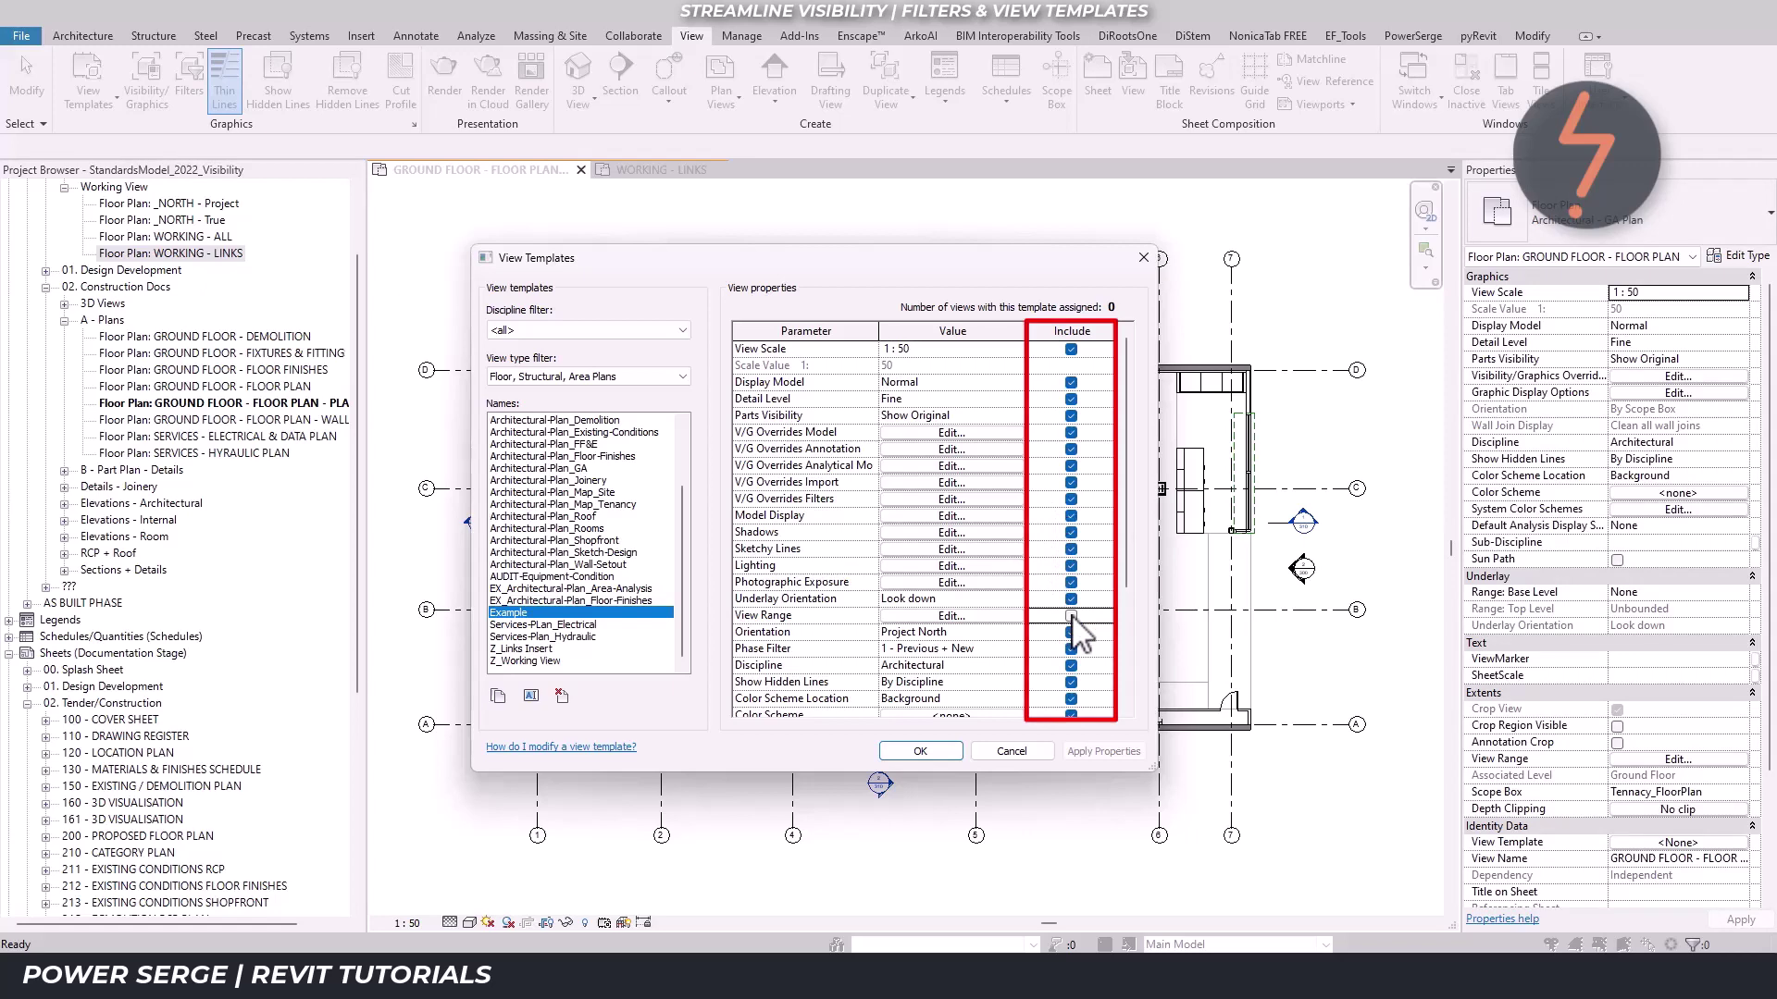
pyautogui.click(953, 748)
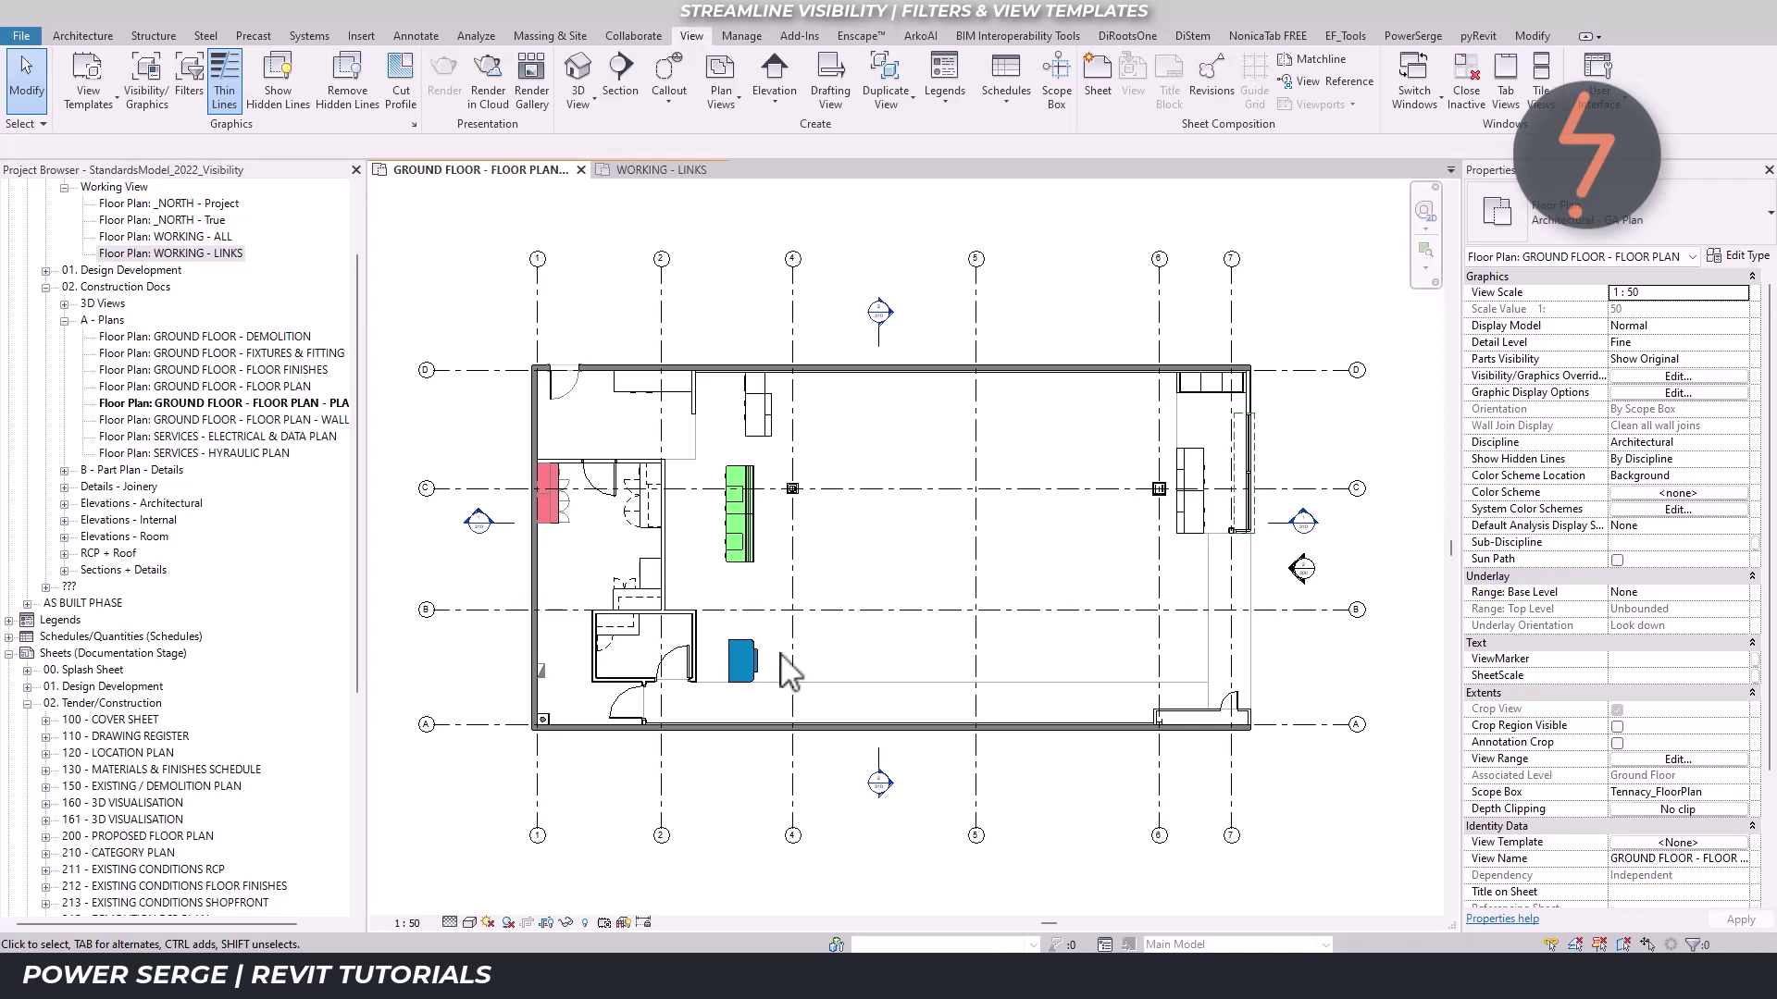
# Assign the Example view template to the GROUND FLOOR - FLOOR PLAN - WALL view
pyautogui.doubleClick(343, 420)
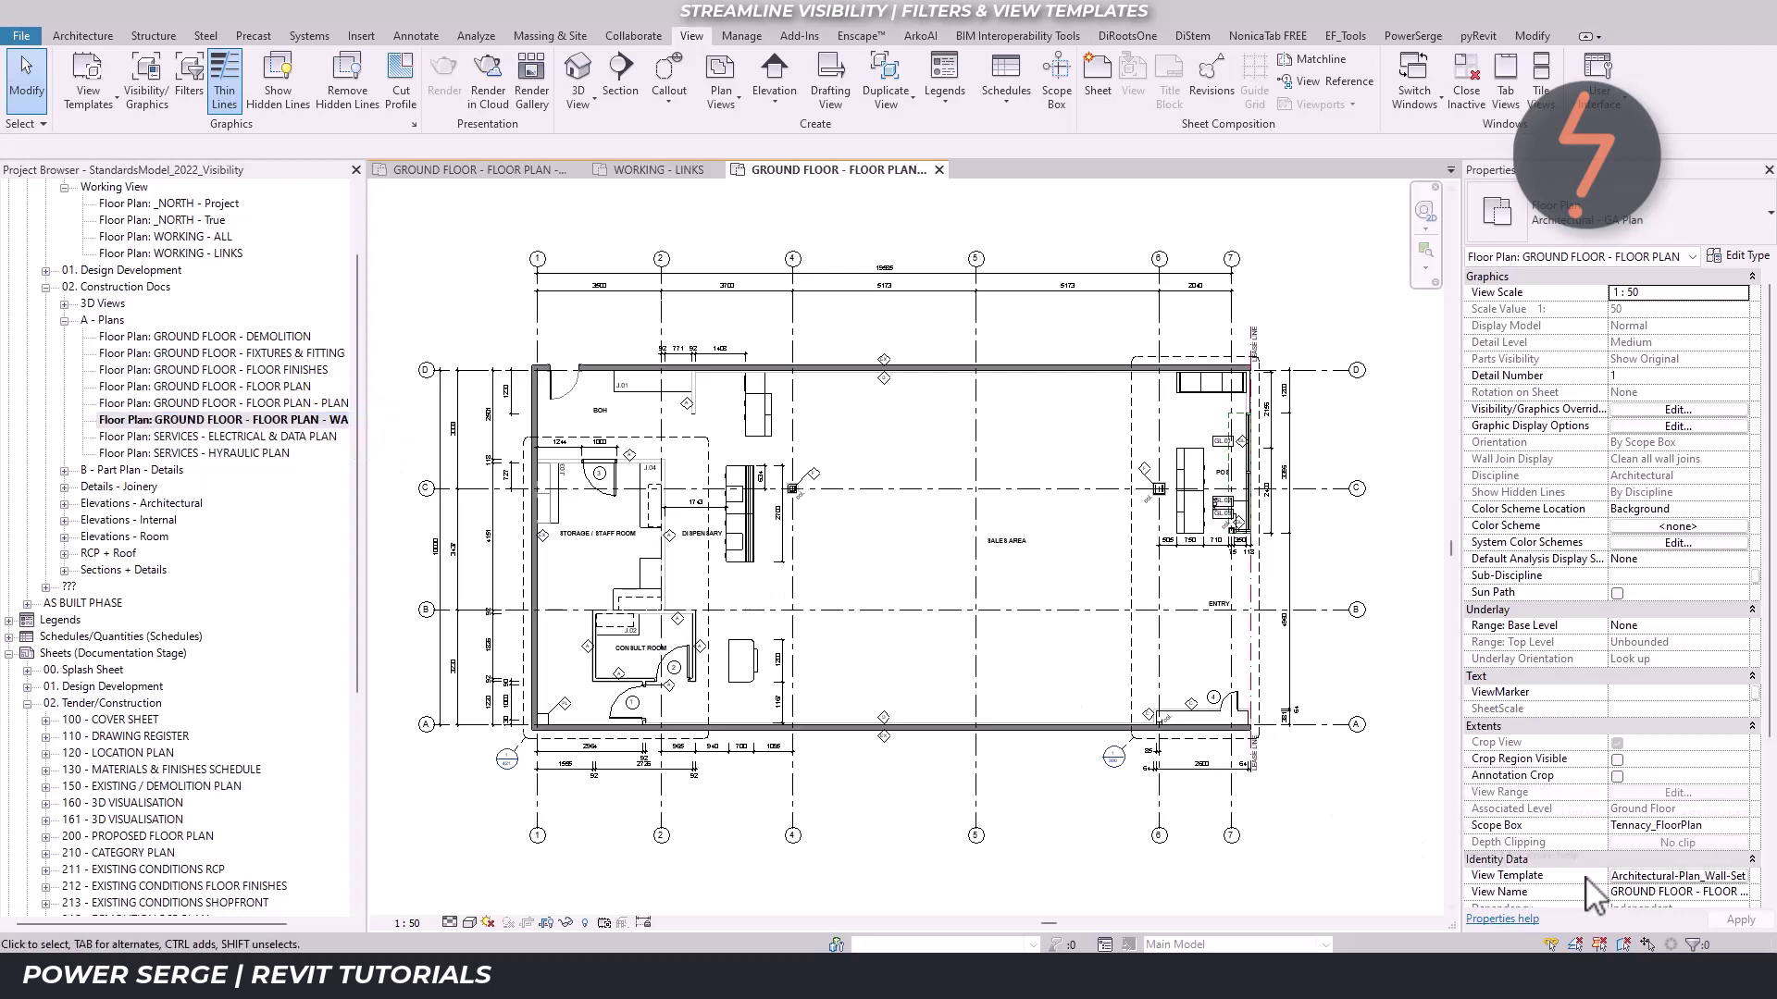
pyautogui.click(1626, 875)
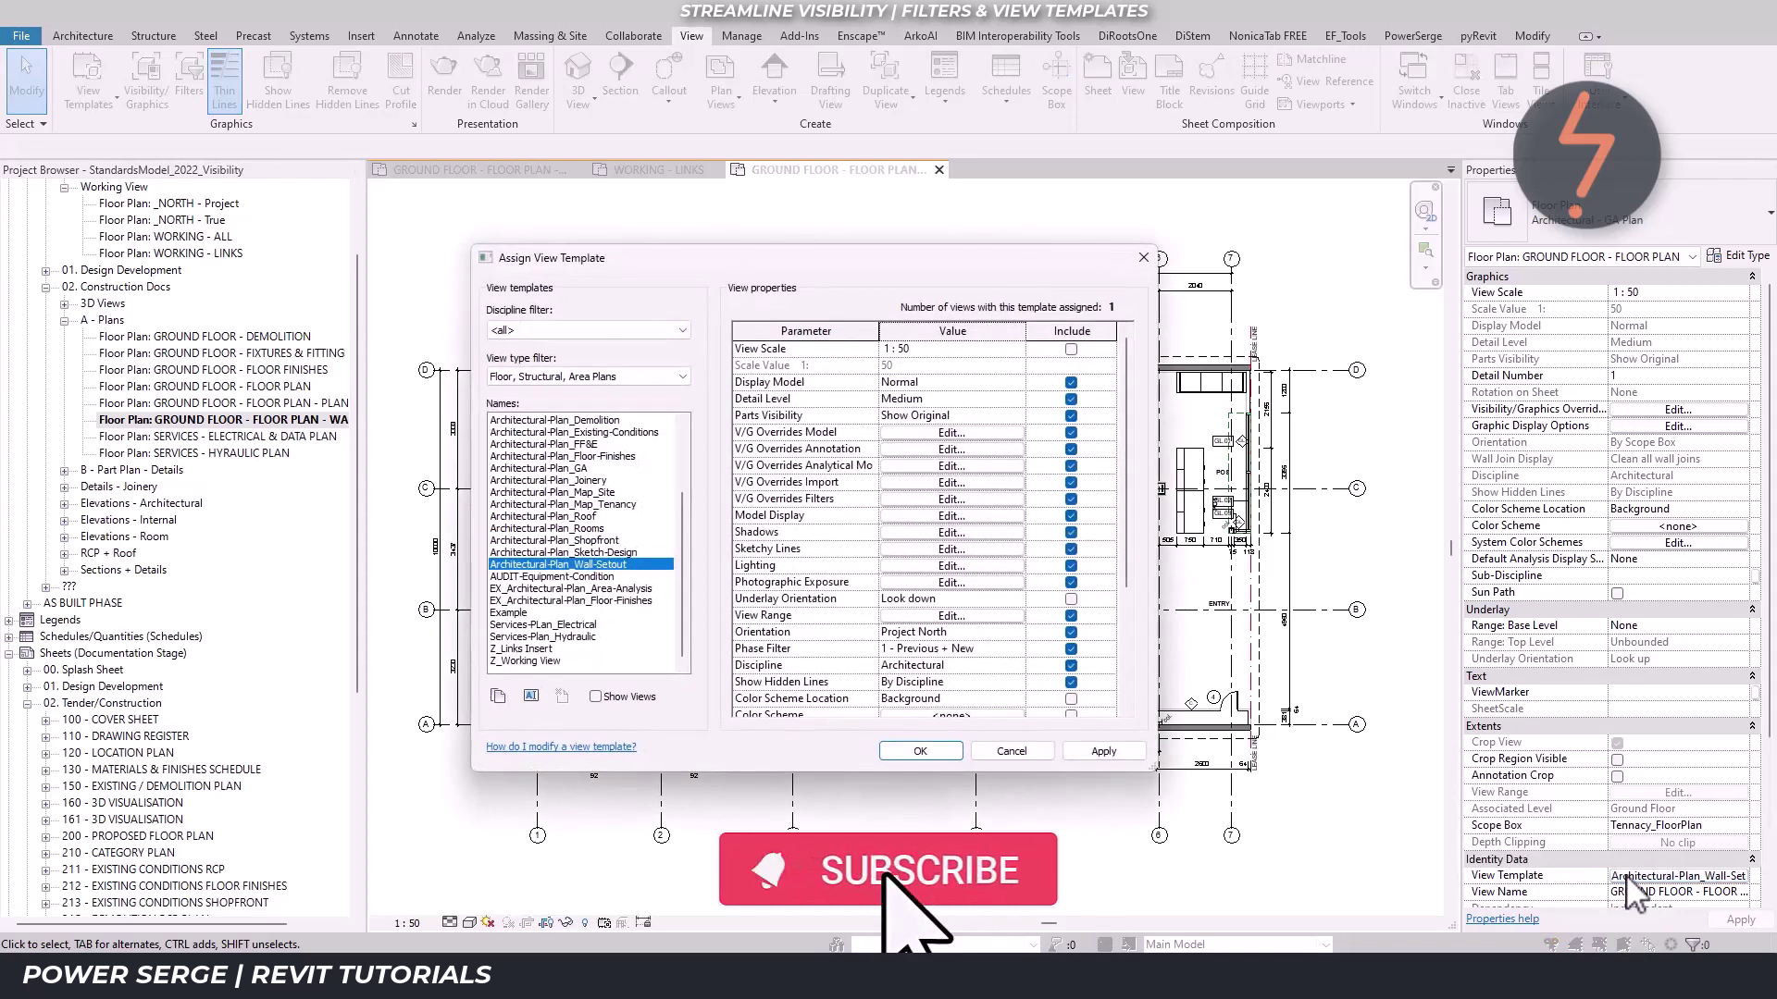
pyautogui.click(520, 614)
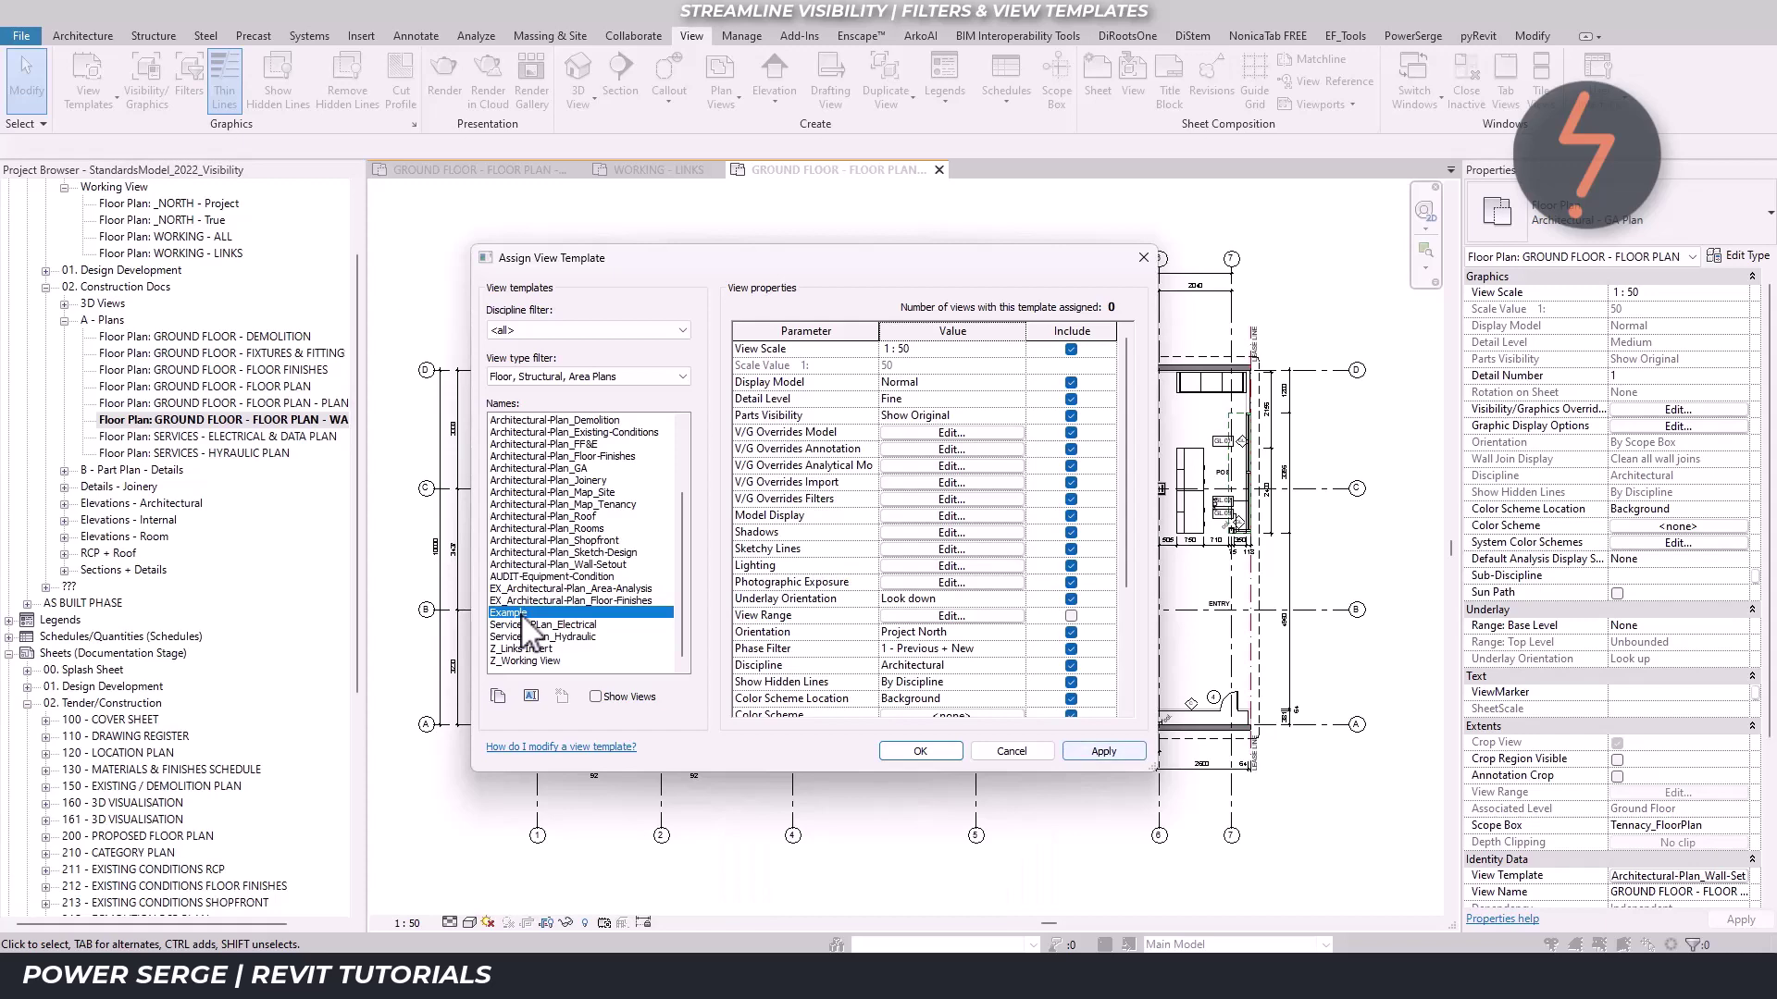
pyautogui.click(1087, 750)
pyautogui.click(926, 751)
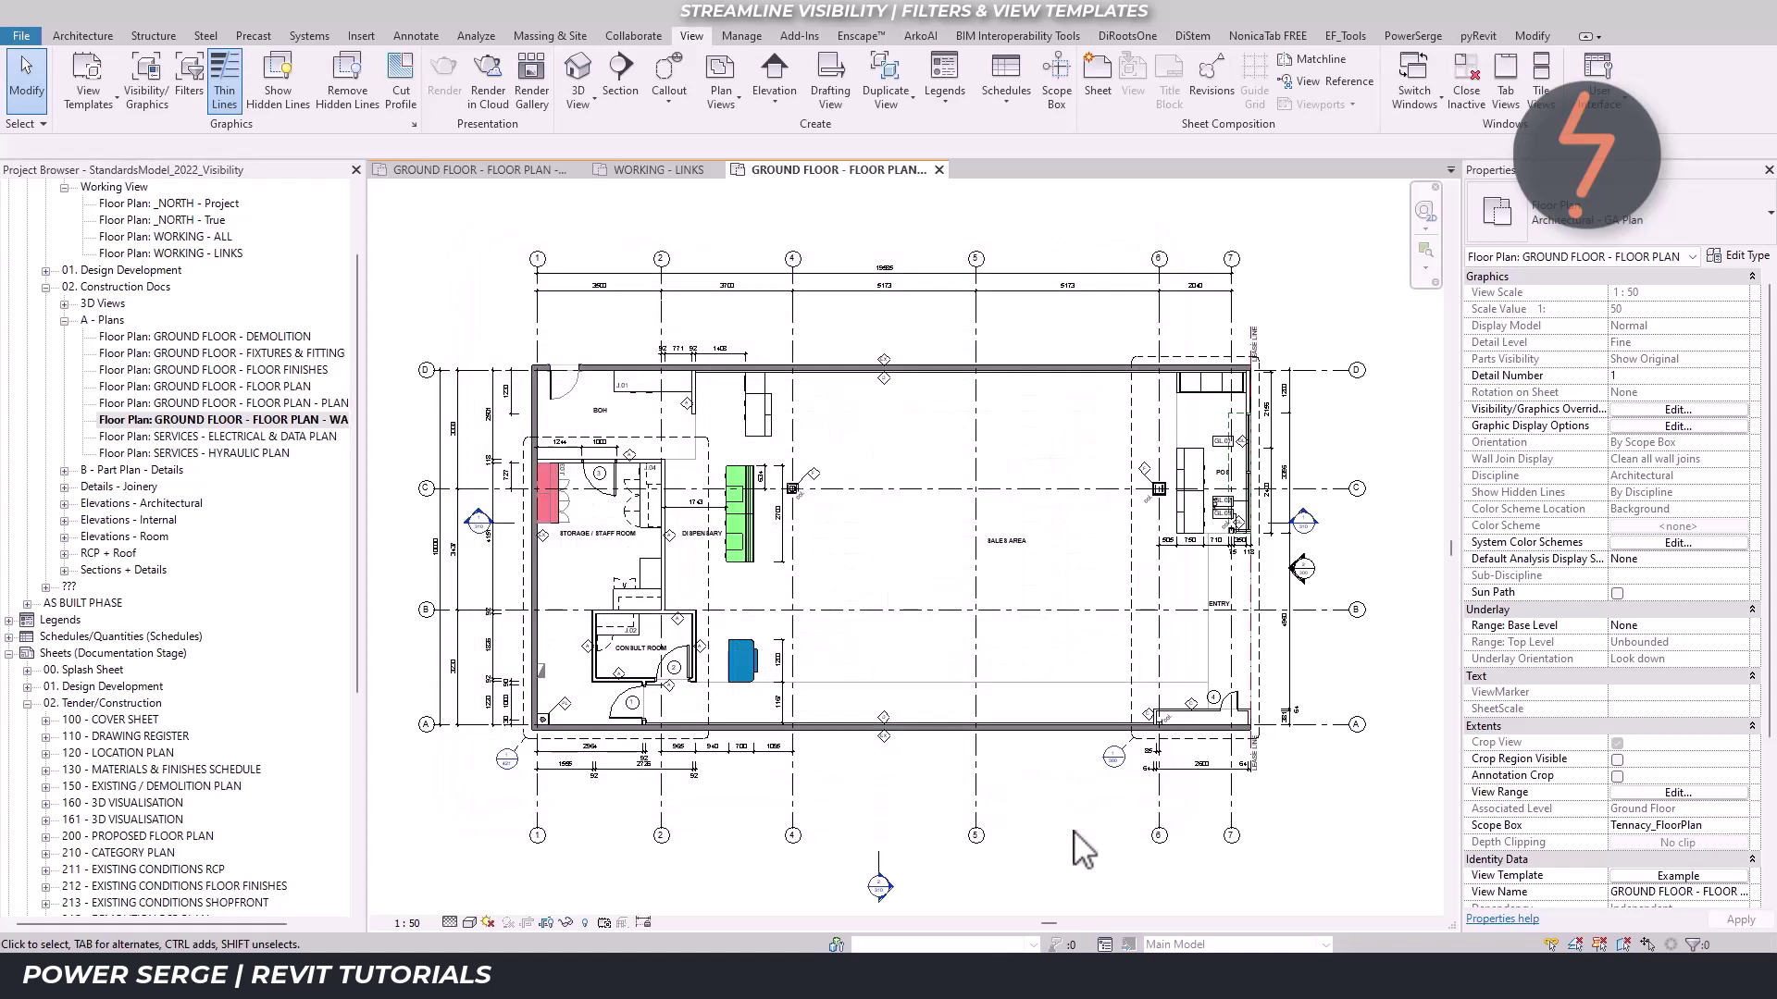
# Check the view's View Range settings, then reopen its assigned template
pyautogui.click(1643, 793)
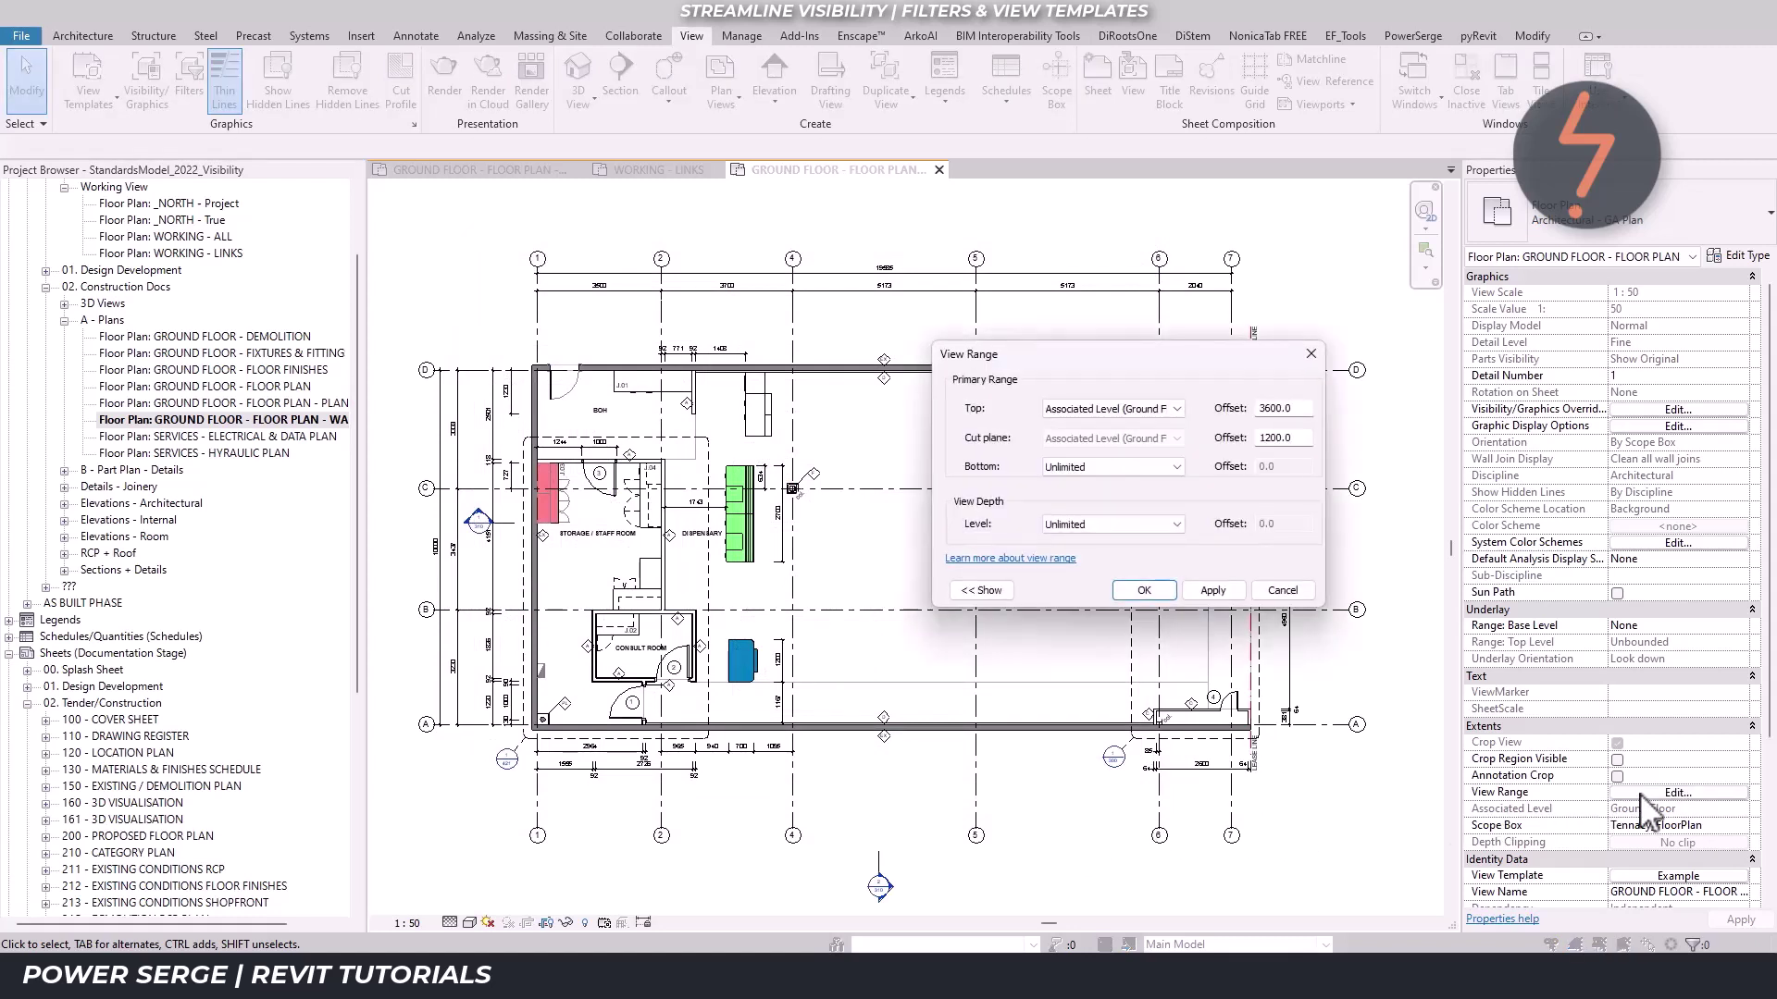
pyautogui.click(1310, 353)
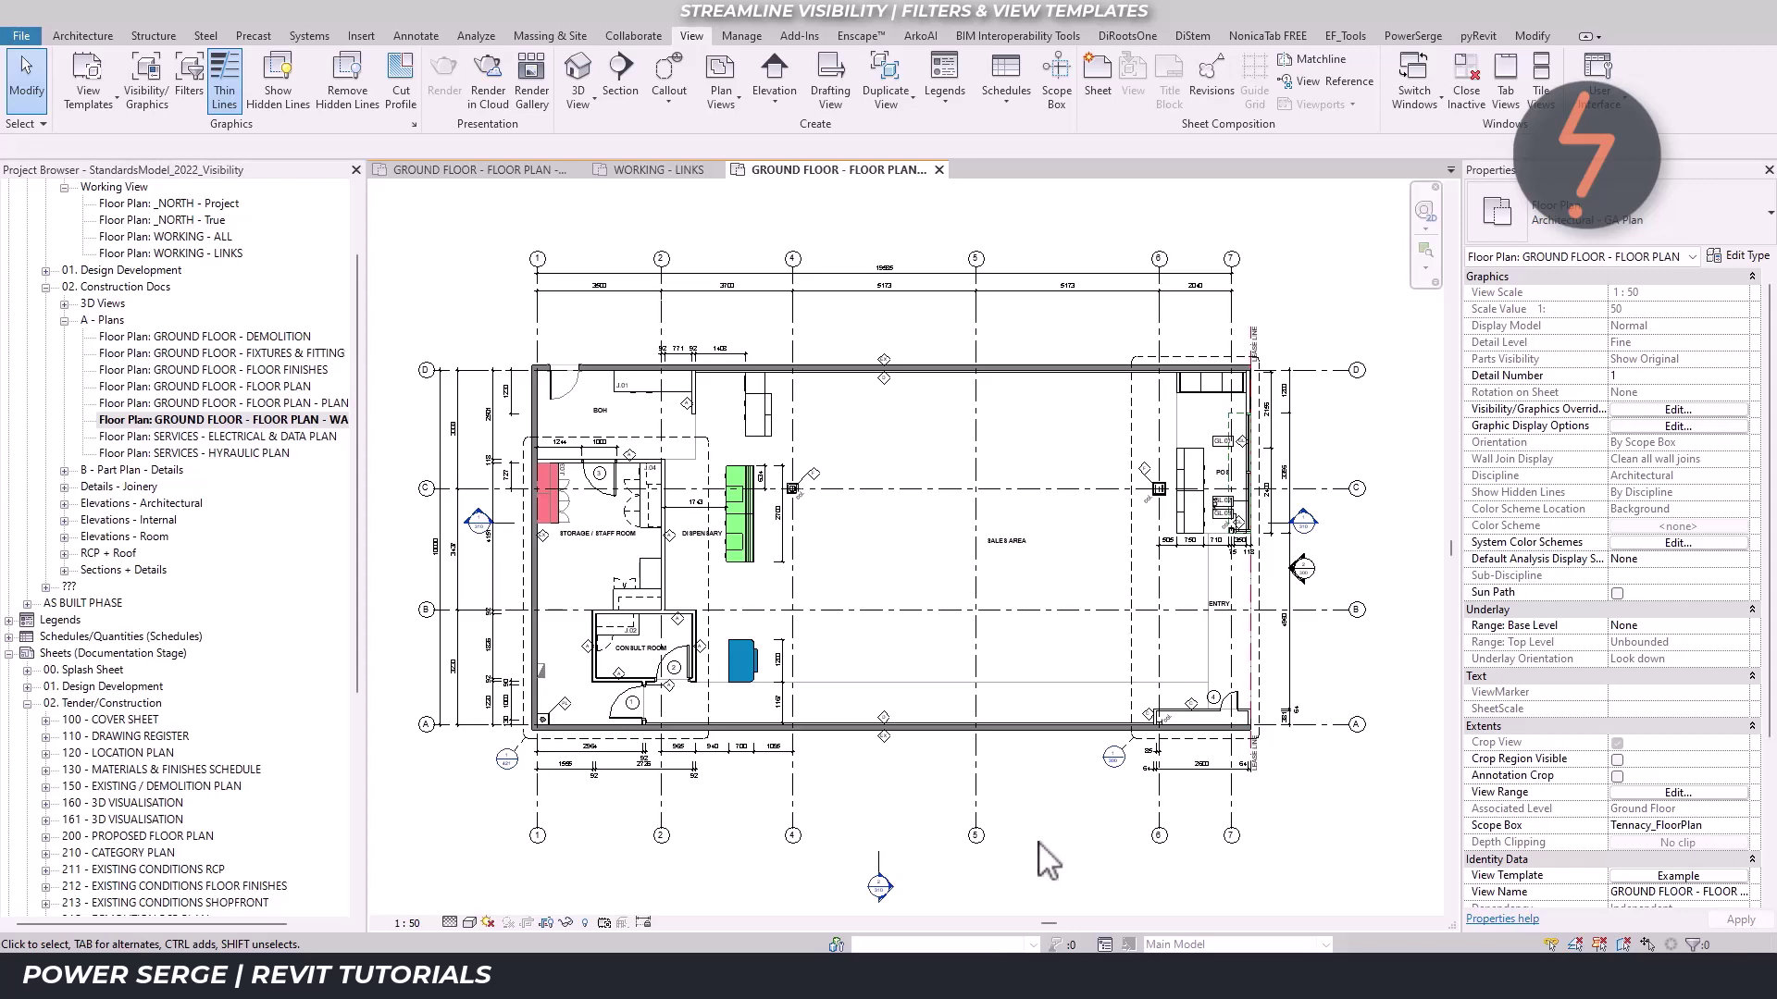
pyautogui.click(1652, 877)
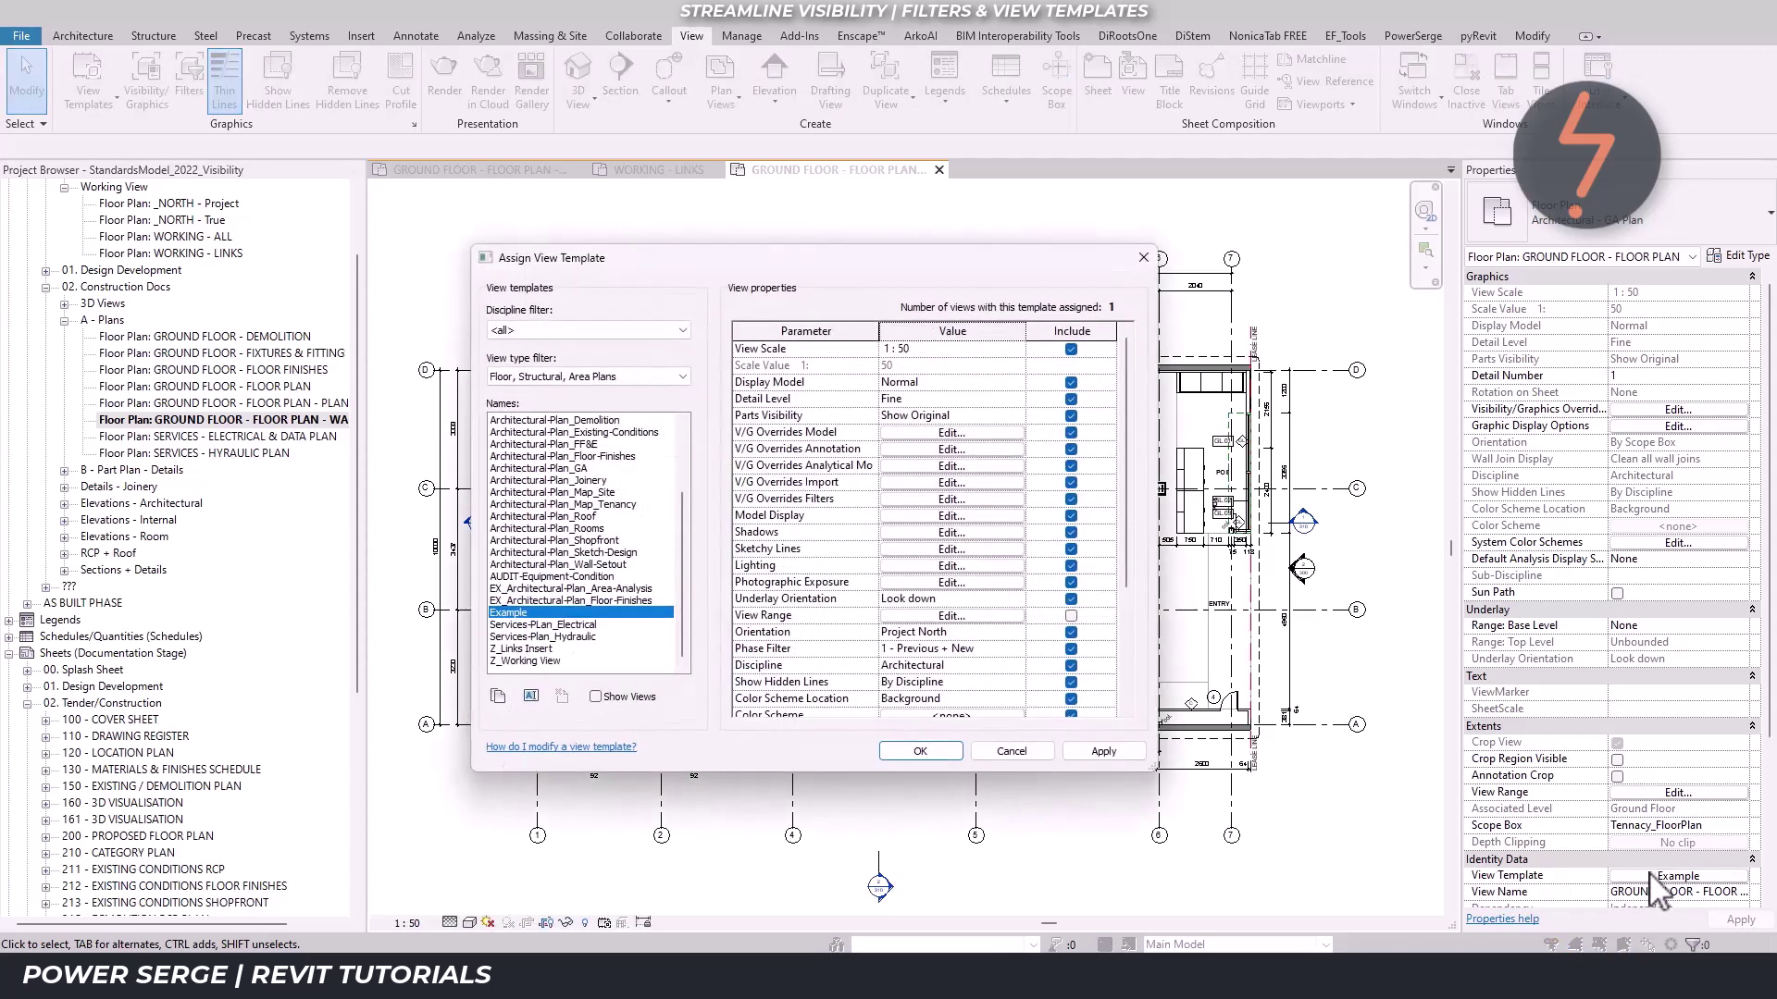
# Rename the RELOC. colour filter to Audit_Condition_All_New = Test in the template's filters
pyautogui.click(1010, 500)
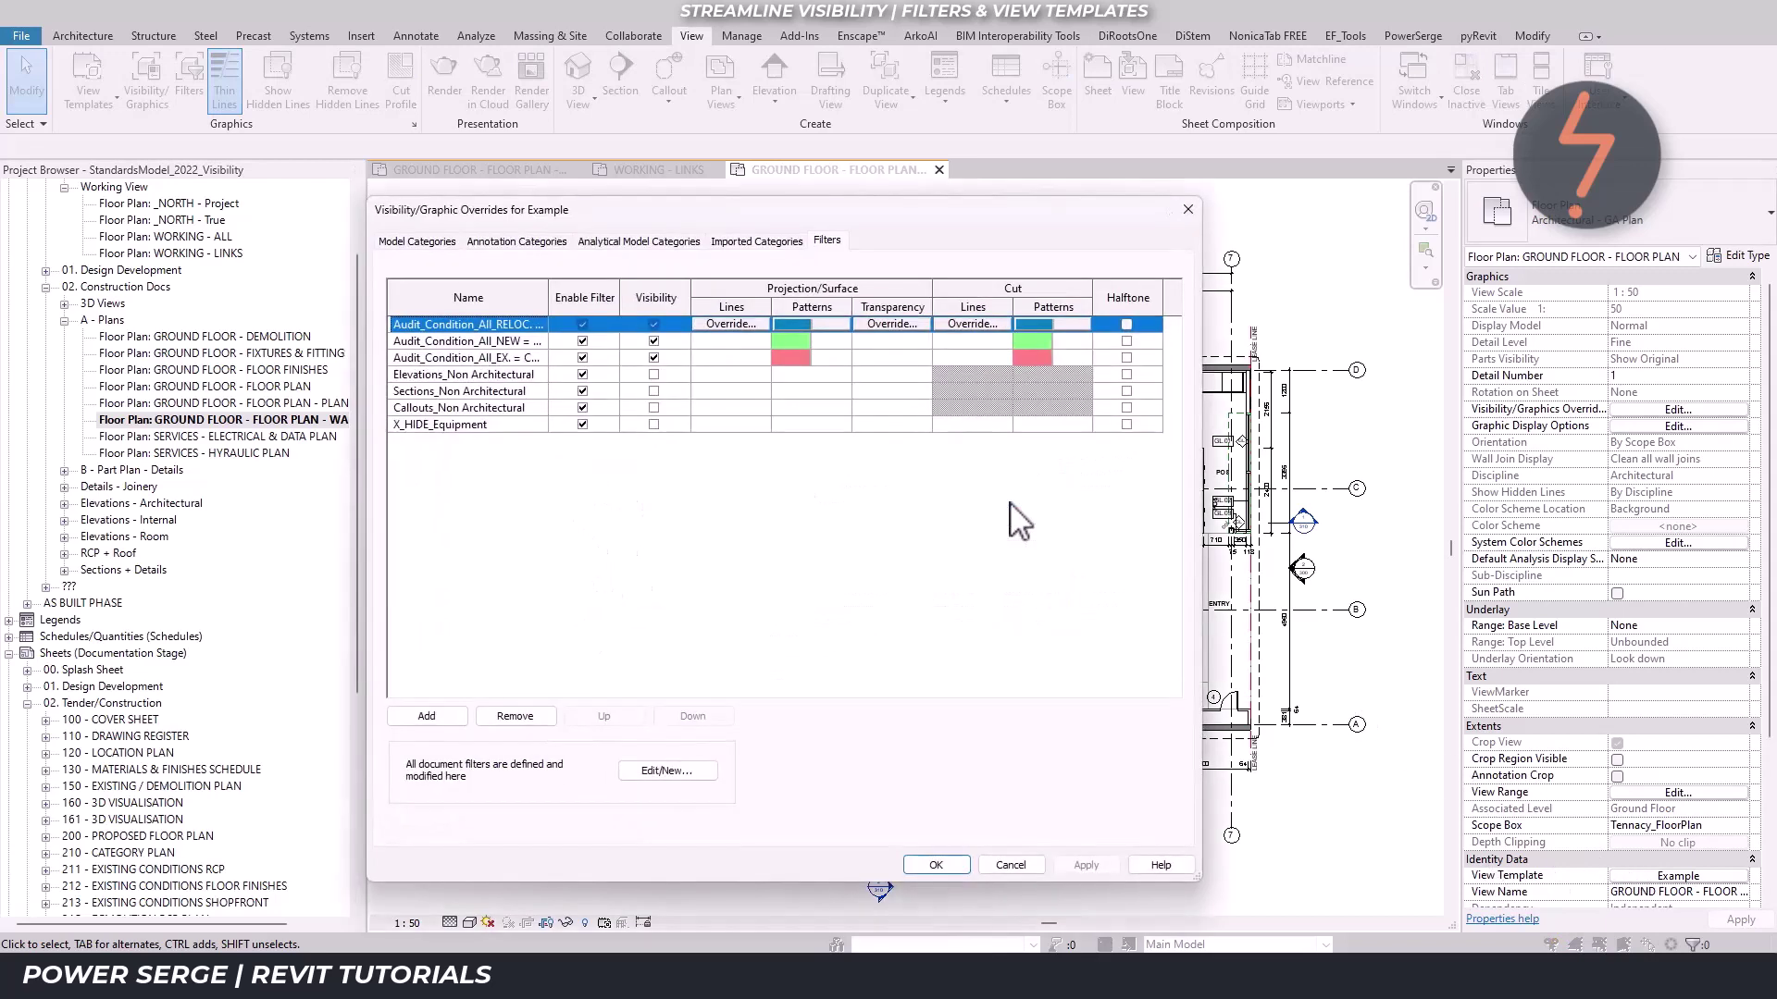
pyautogui.click(711, 771)
pyautogui.click(235, 793)
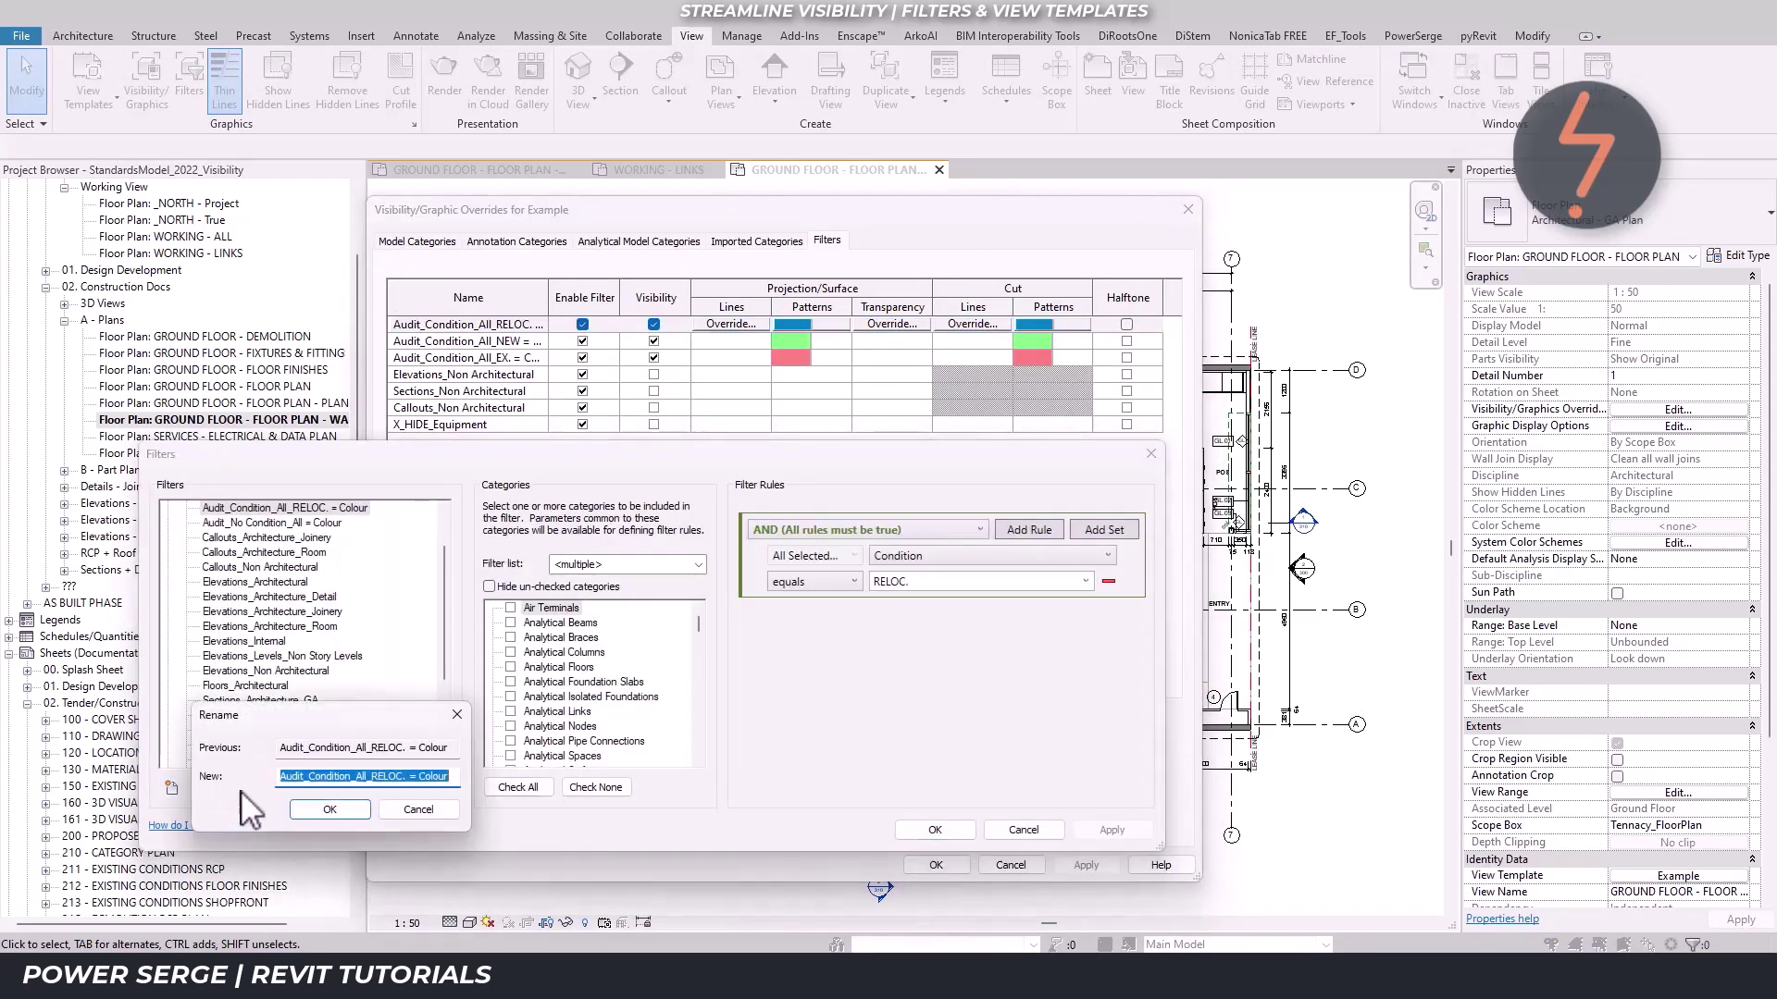
pyautogui.click(404, 775)
pyautogui.press('BackSpace')
pyautogui.press('BackSpace')
pyautogui.press('BackSpace')
pyautogui.write('New')
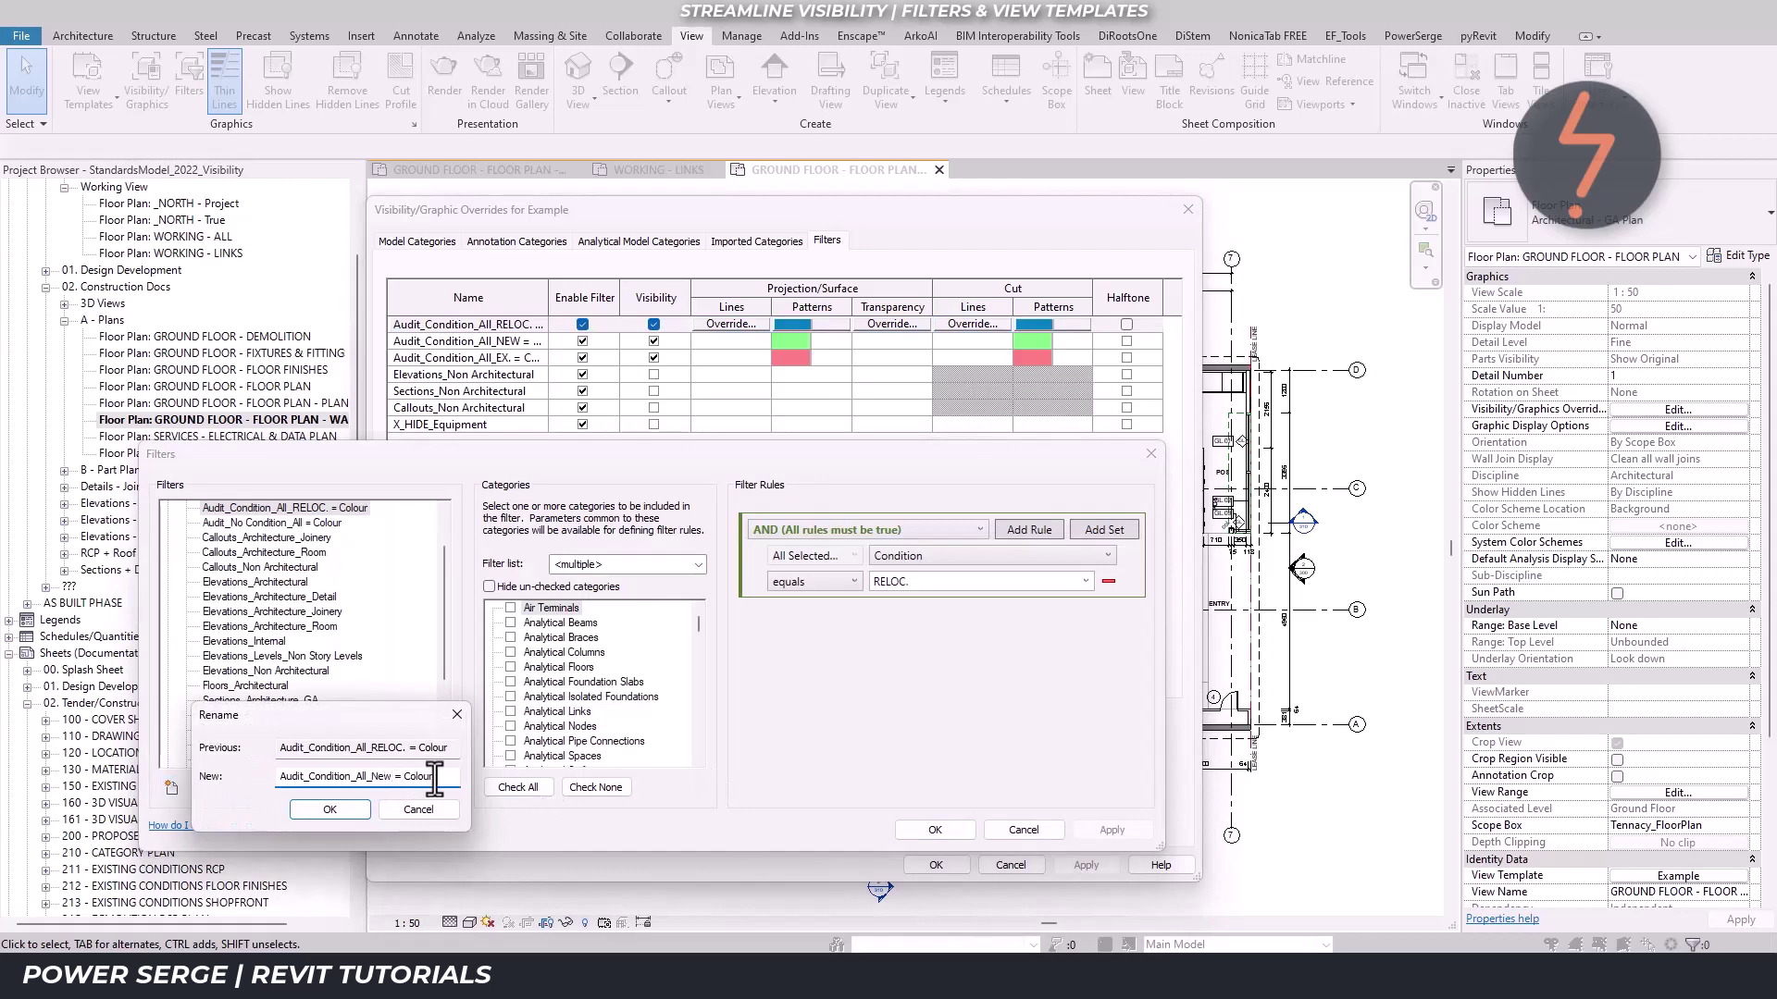
pyautogui.press('BackSpace')
pyautogui.press('BackSpace')
pyautogui.press('BackSpace')
pyautogui.write('Test')
pyautogui.press('Return')
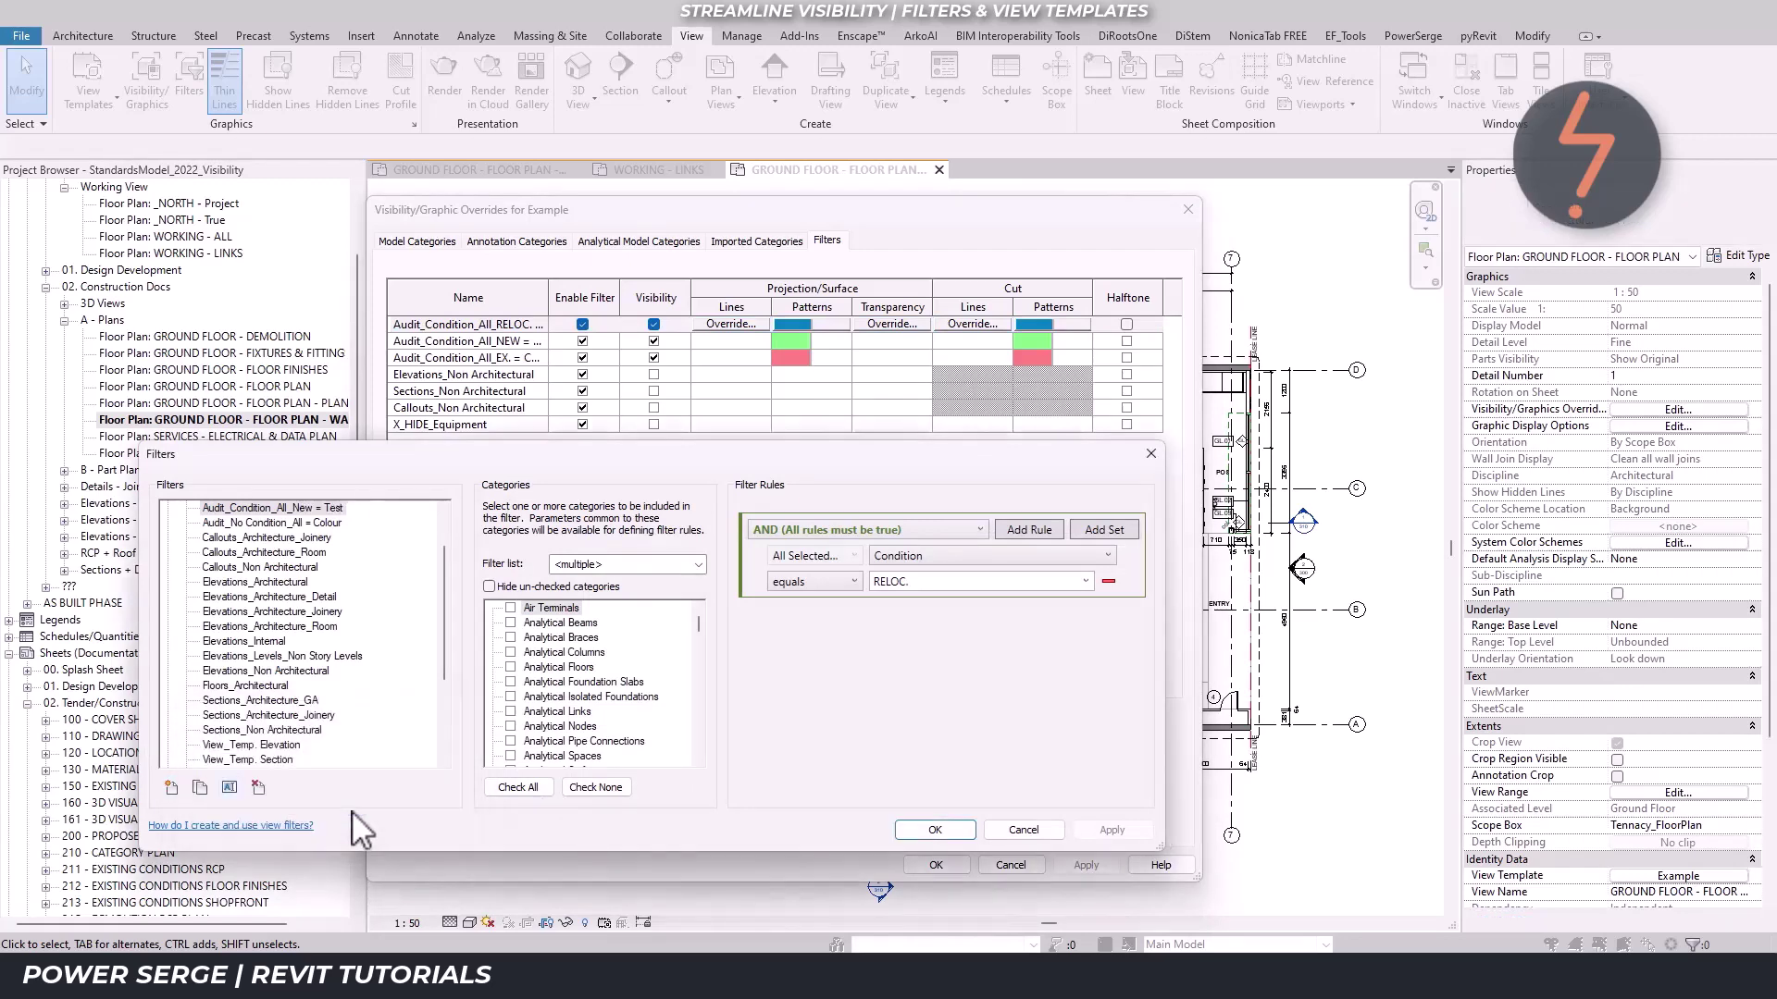
# Change the filter's rule value to NEW and reapply the Example template to the plan
pyautogui.doubleClick(942, 583)
pyautogui.write('NEW')
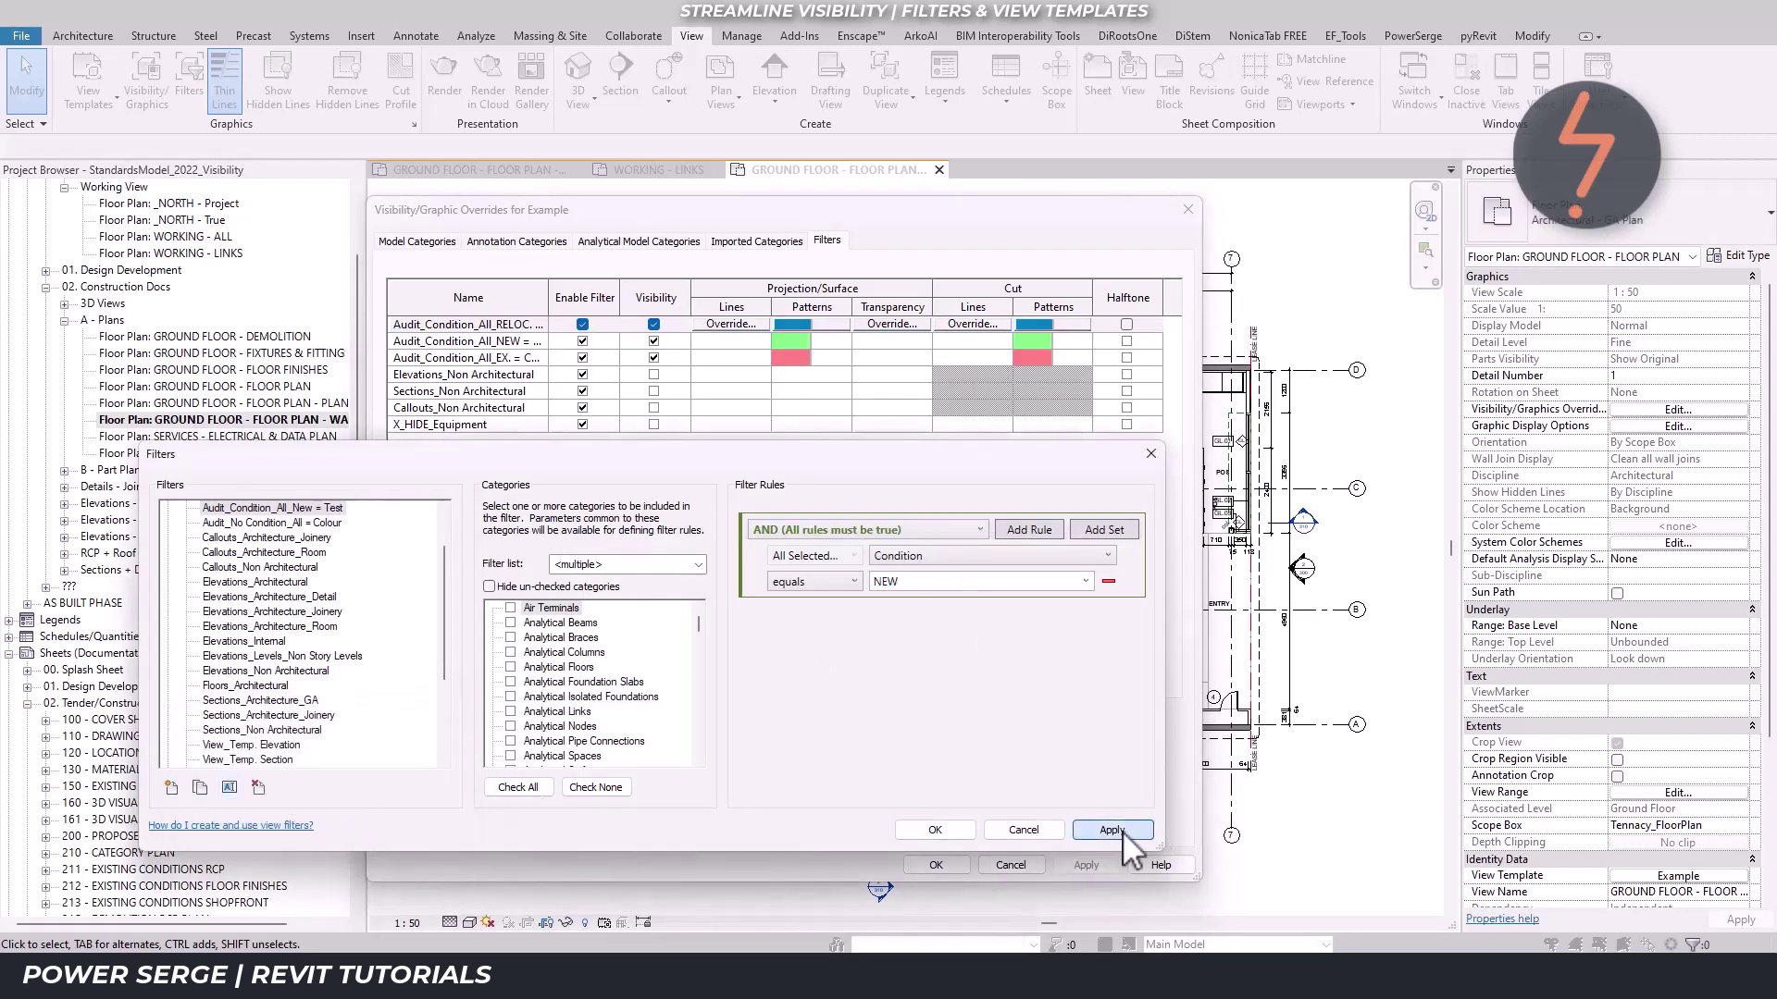
pyautogui.click(935, 830)
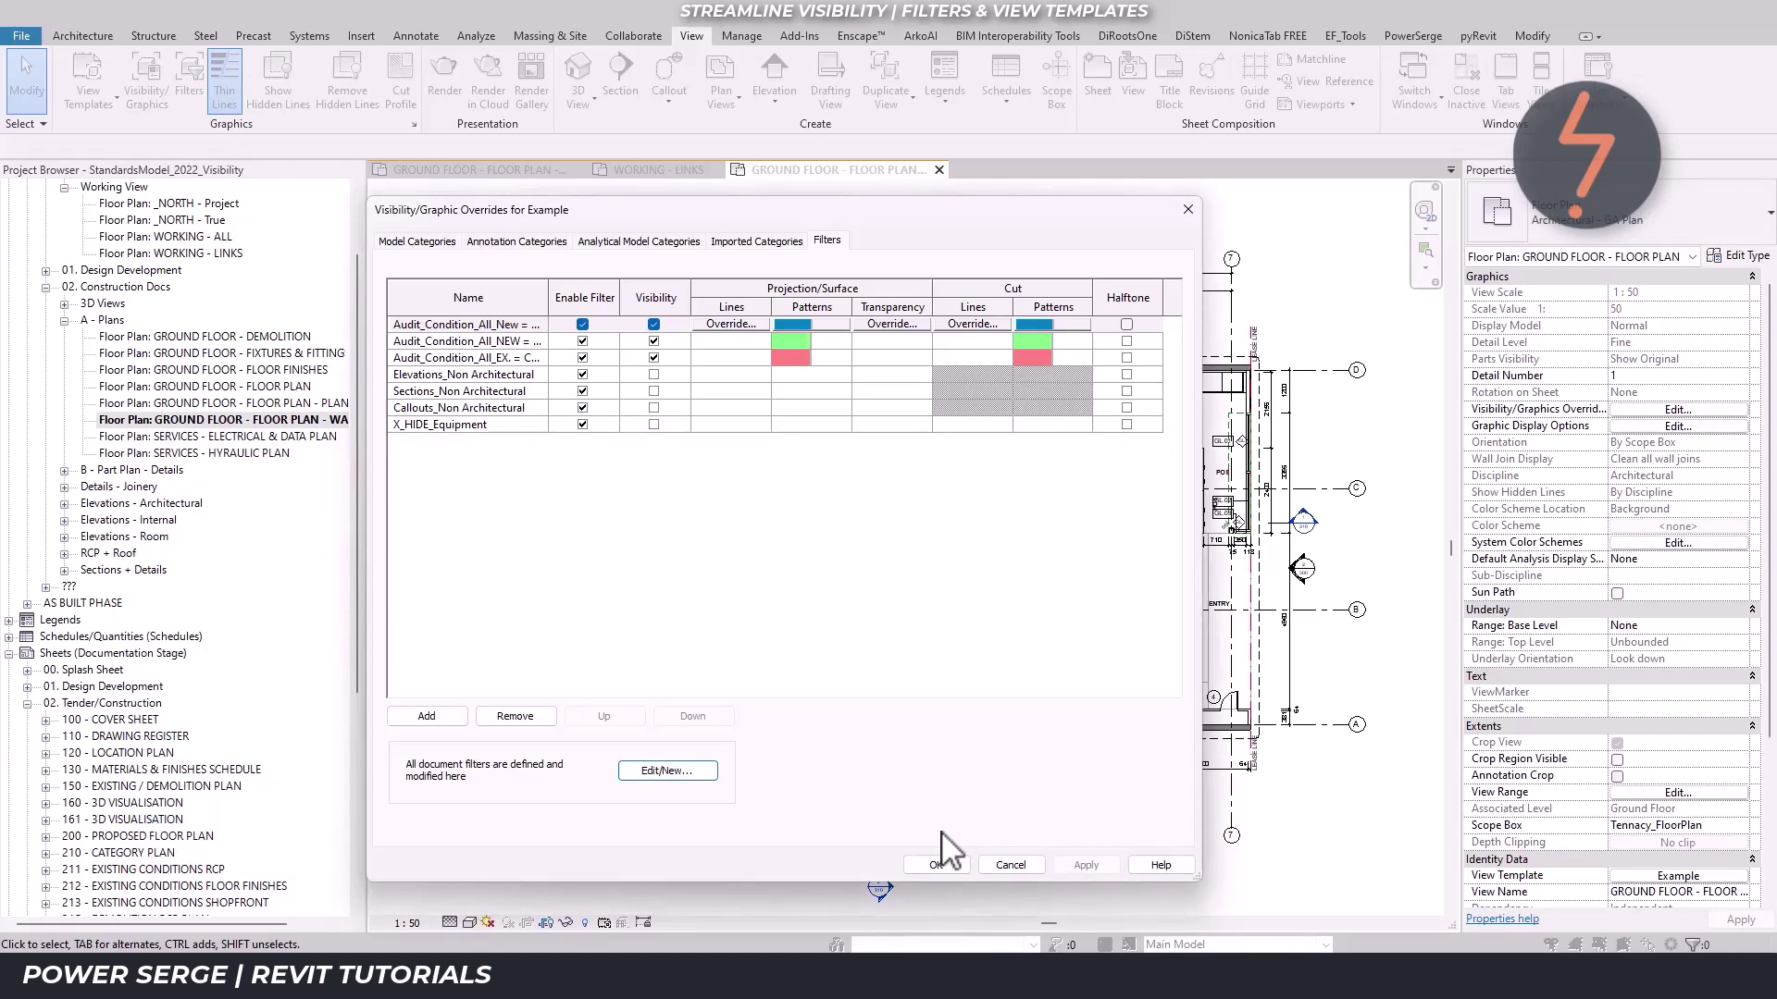
pyautogui.click(936, 864)
pyautogui.click(1107, 751)
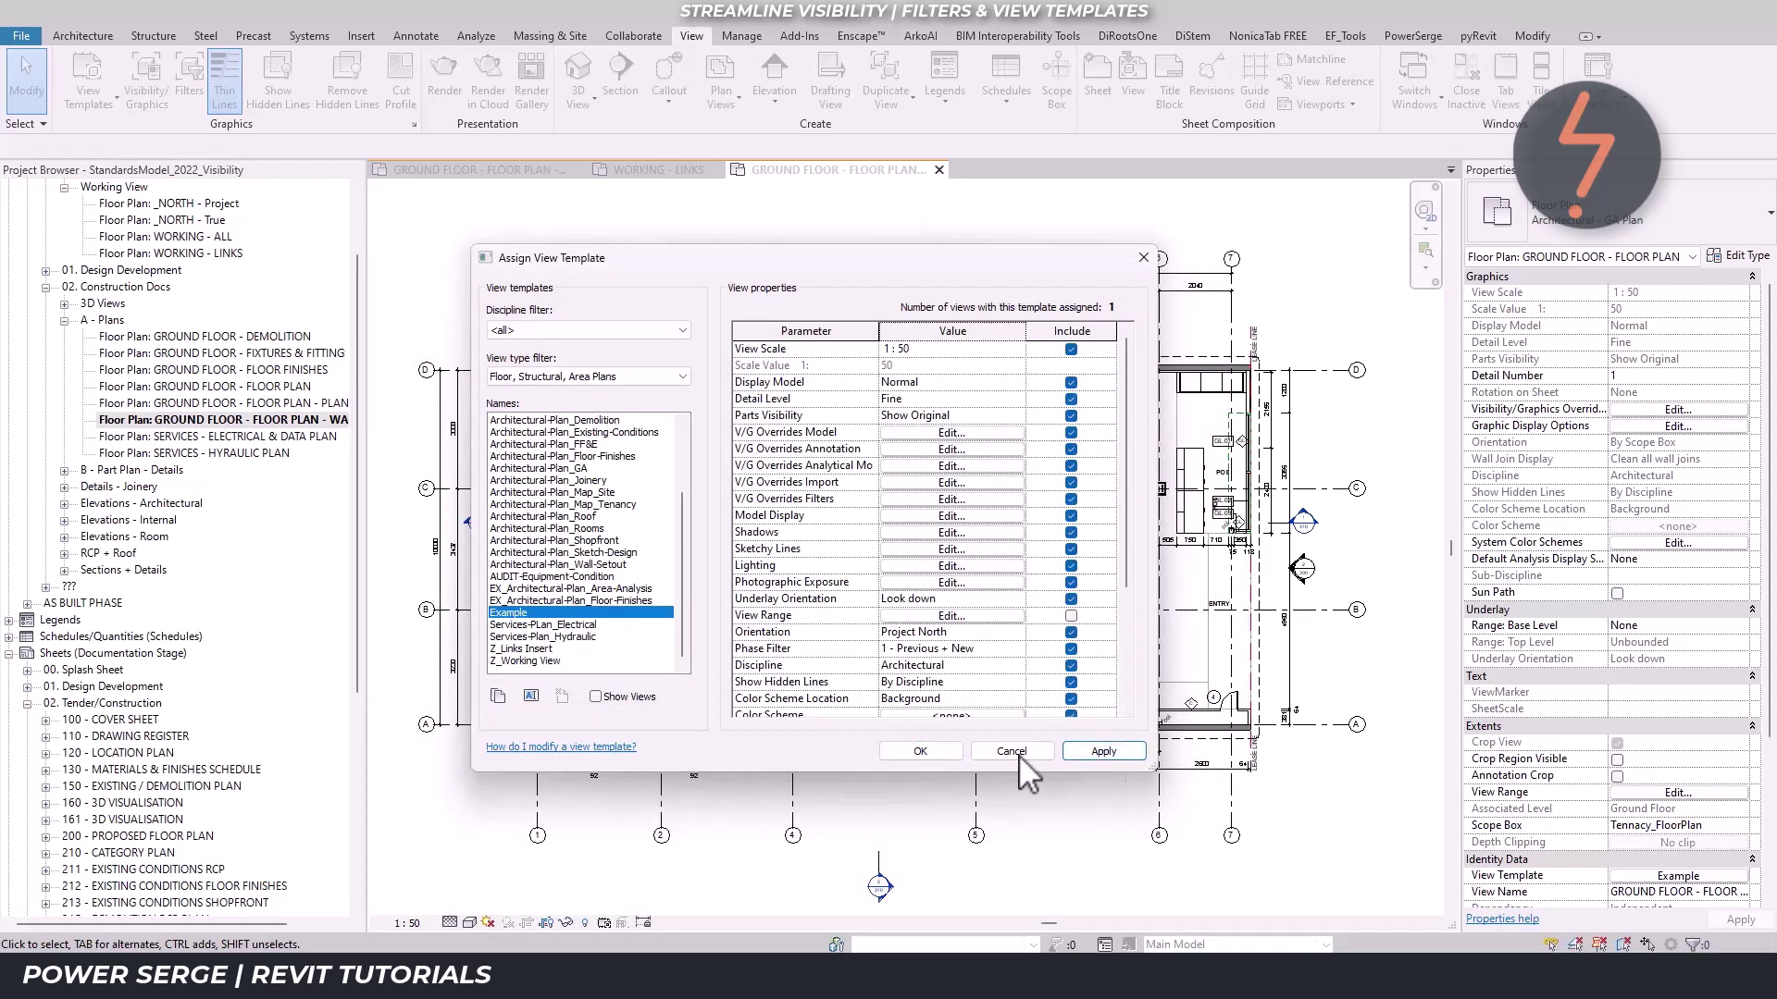
pyautogui.click(925, 754)
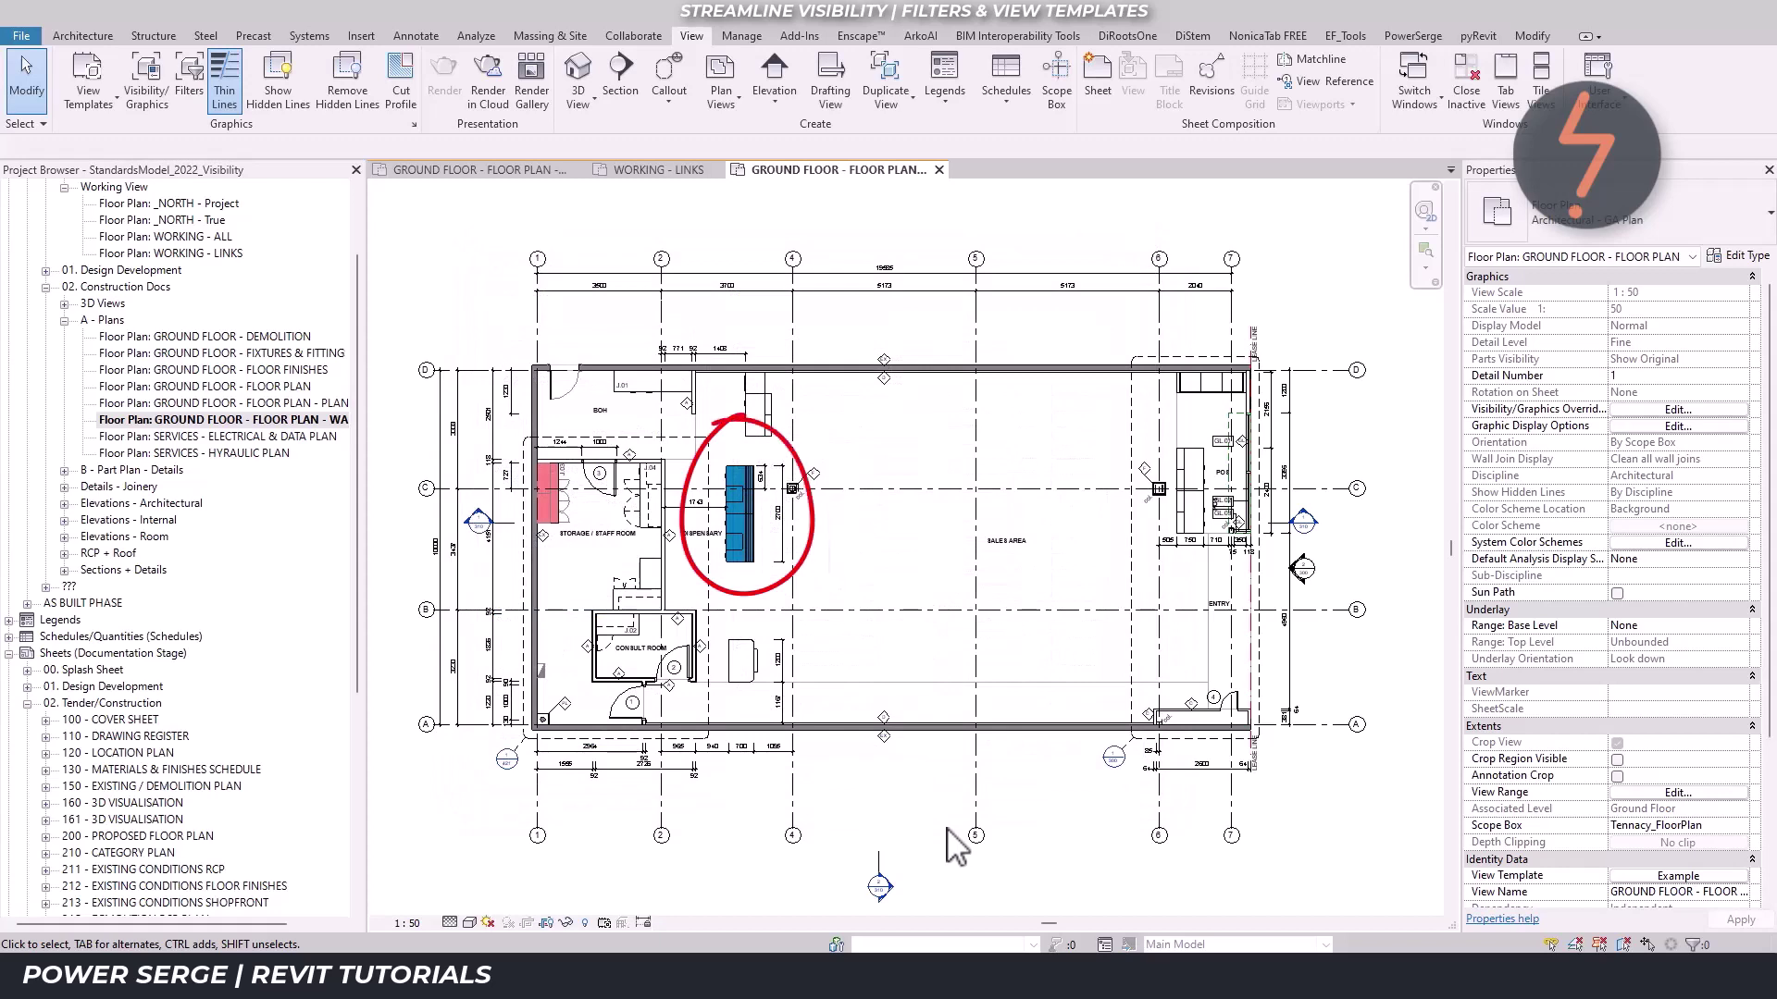
# Move Audit_Condition_All_NEW up to first in the Example template's filters and reapply it
pyautogui.click(1657, 877)
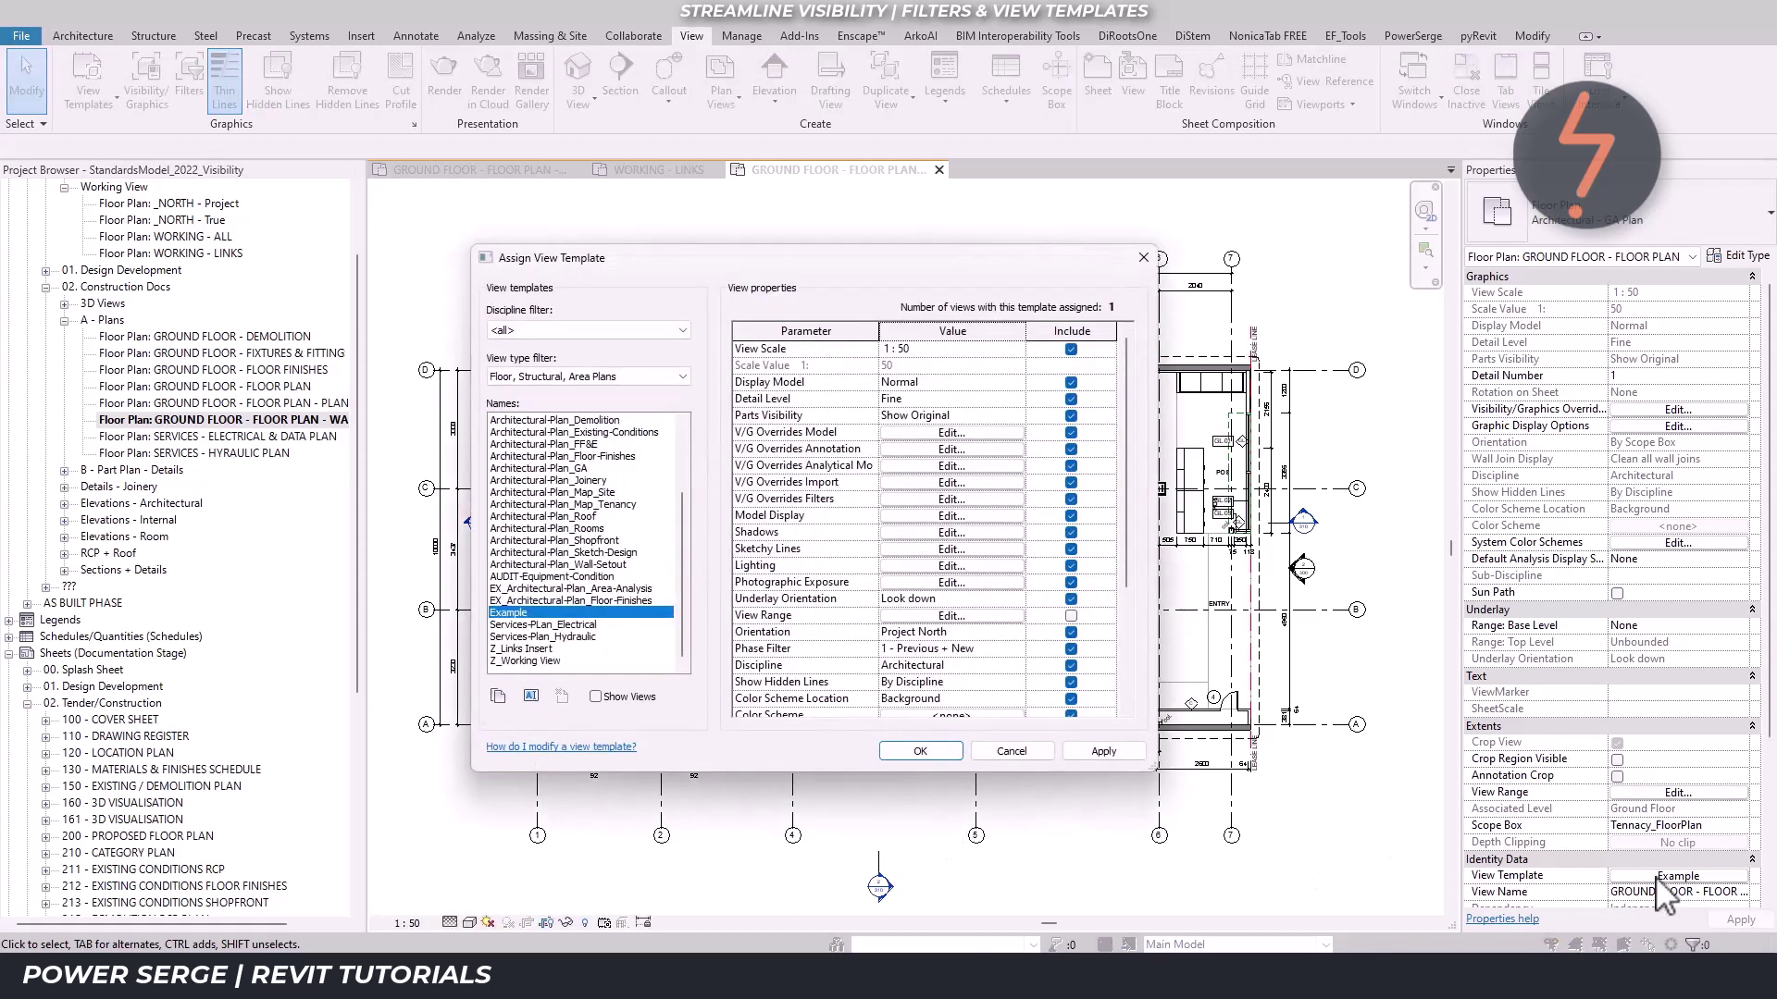
pyautogui.click(1011, 499)
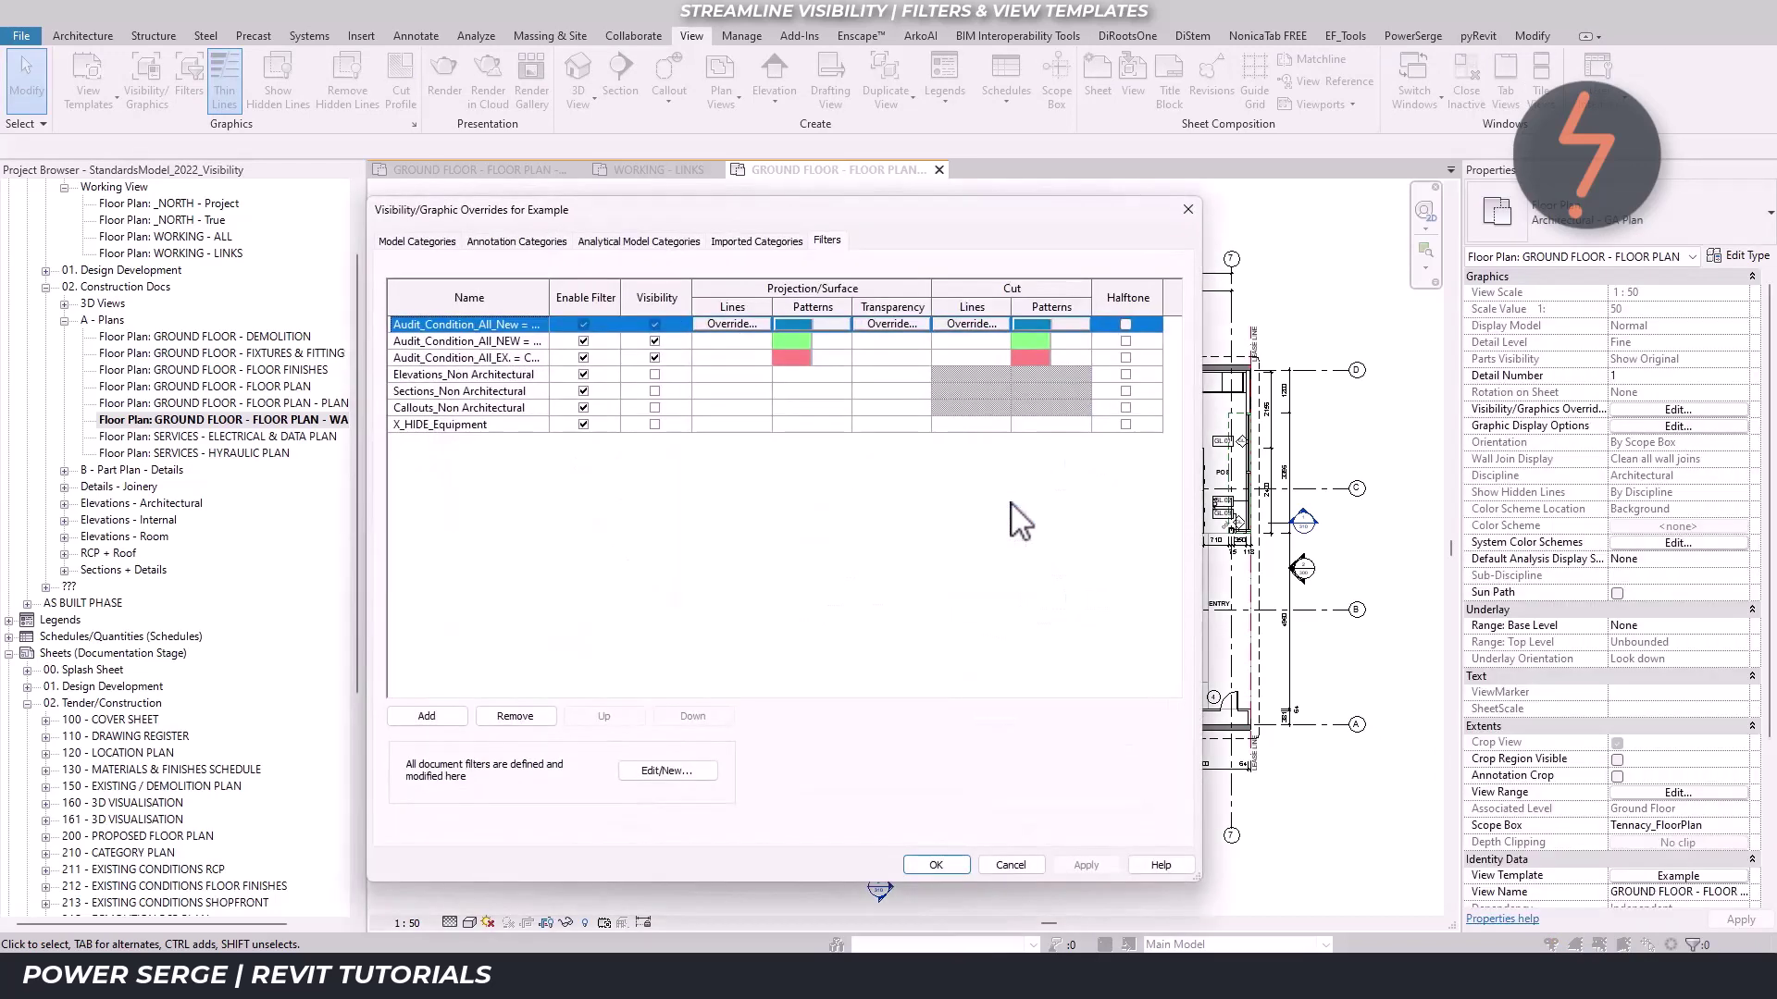
pyautogui.click(540, 342)
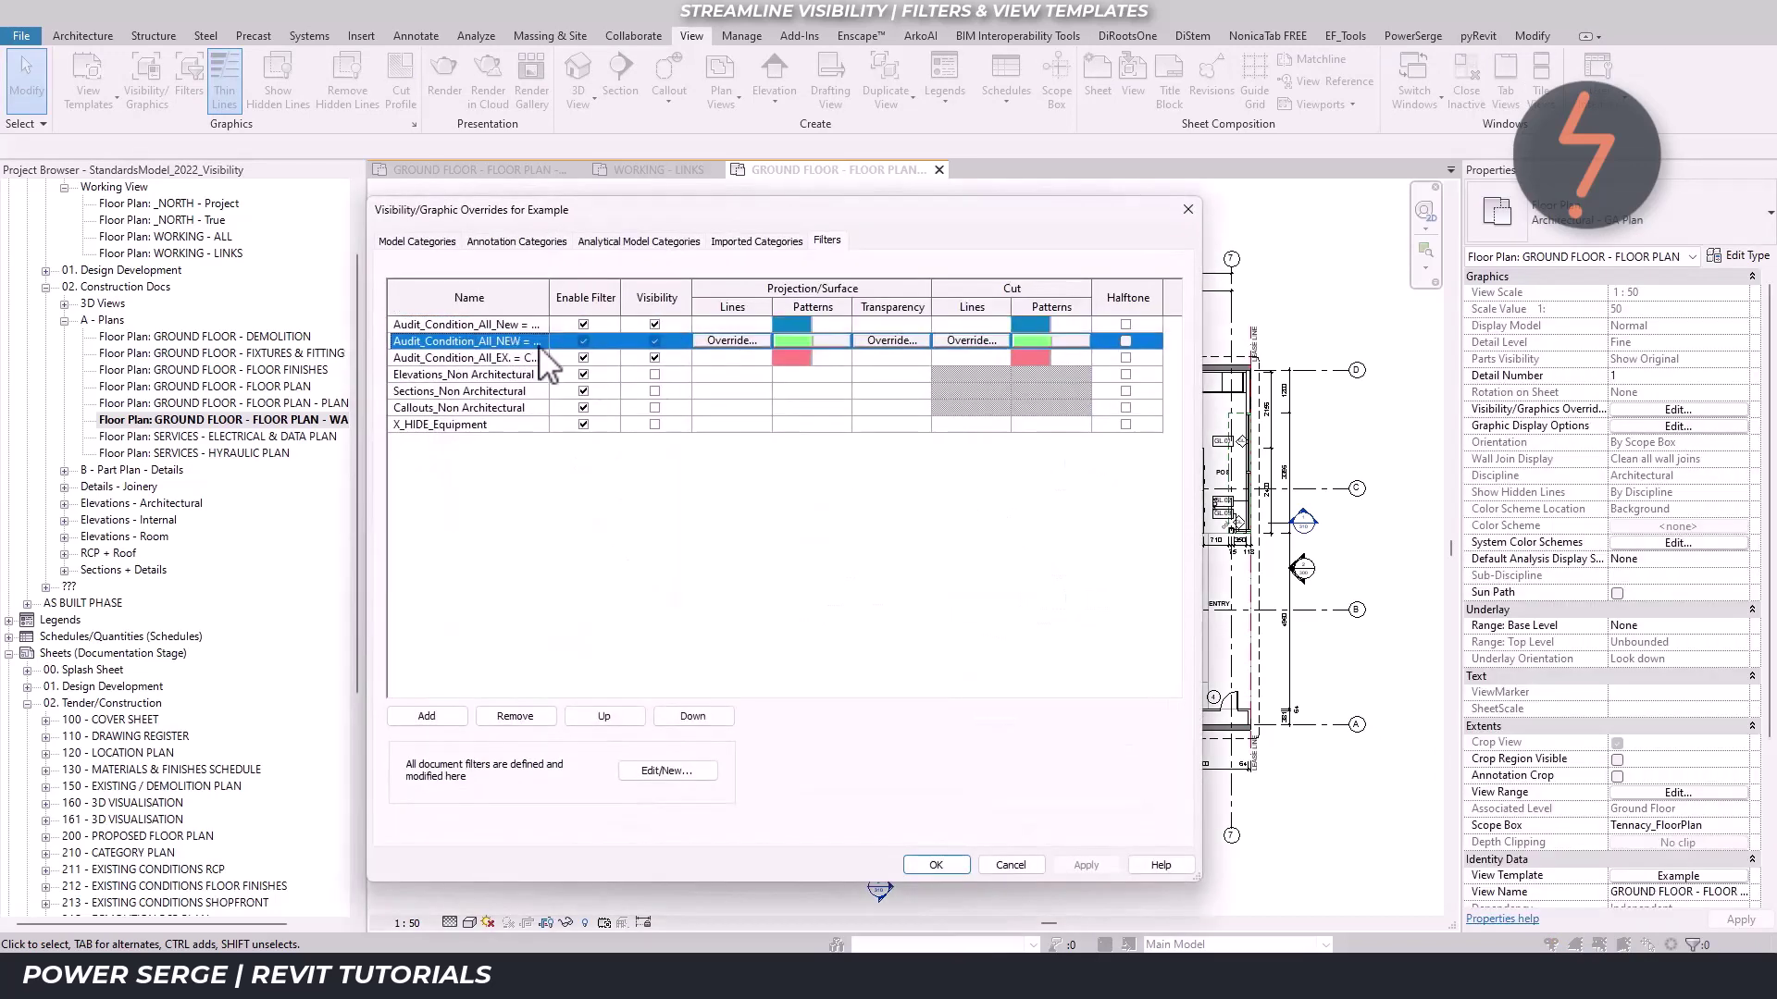
pyautogui.click(618, 719)
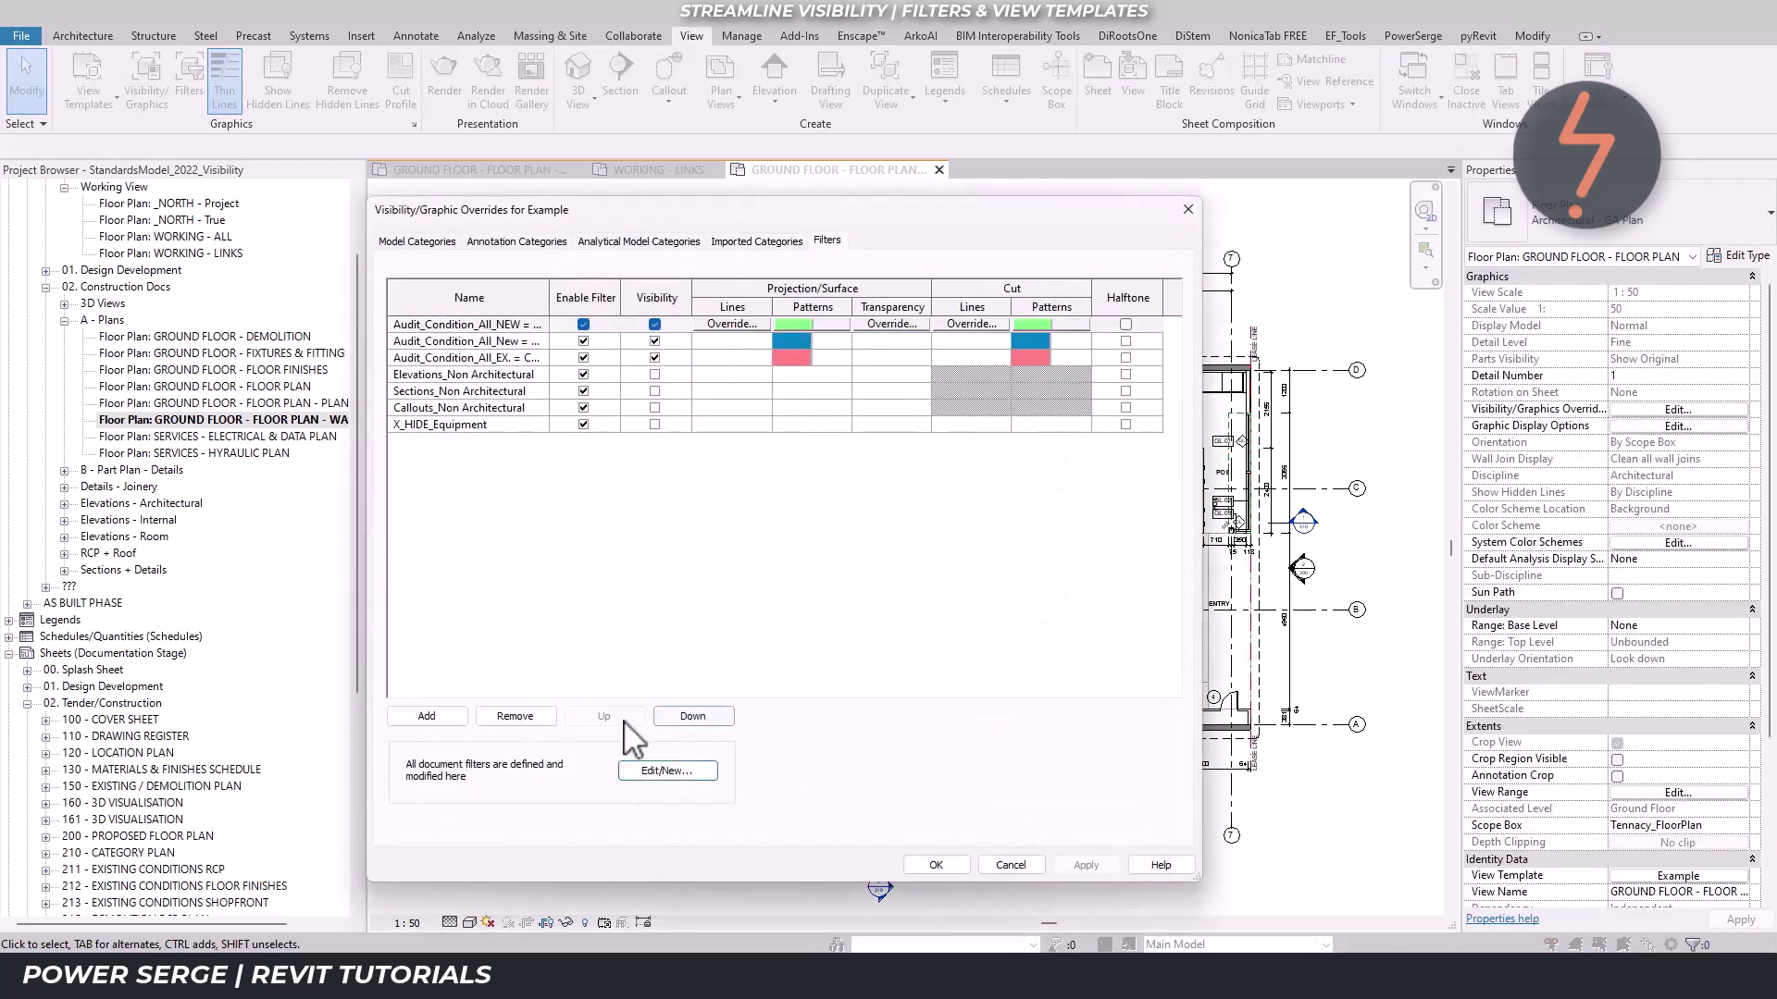
pyautogui.click(935, 864)
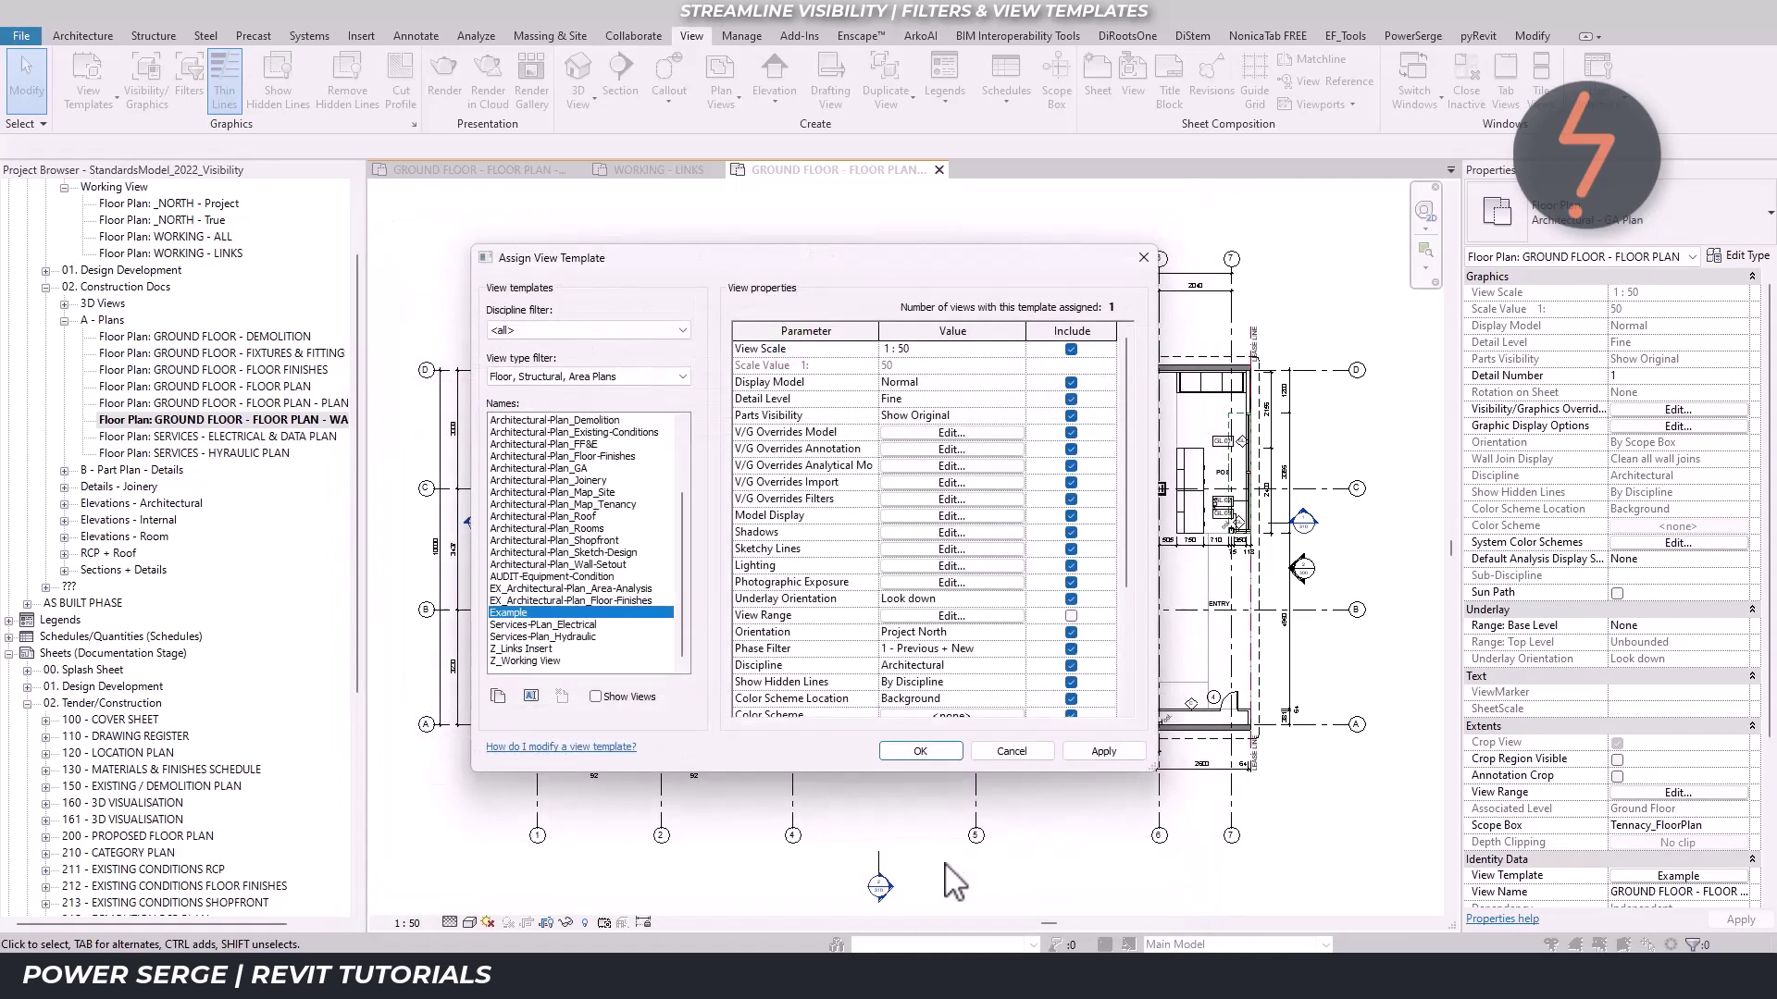
pyautogui.click(1101, 755)
pyautogui.click(921, 750)
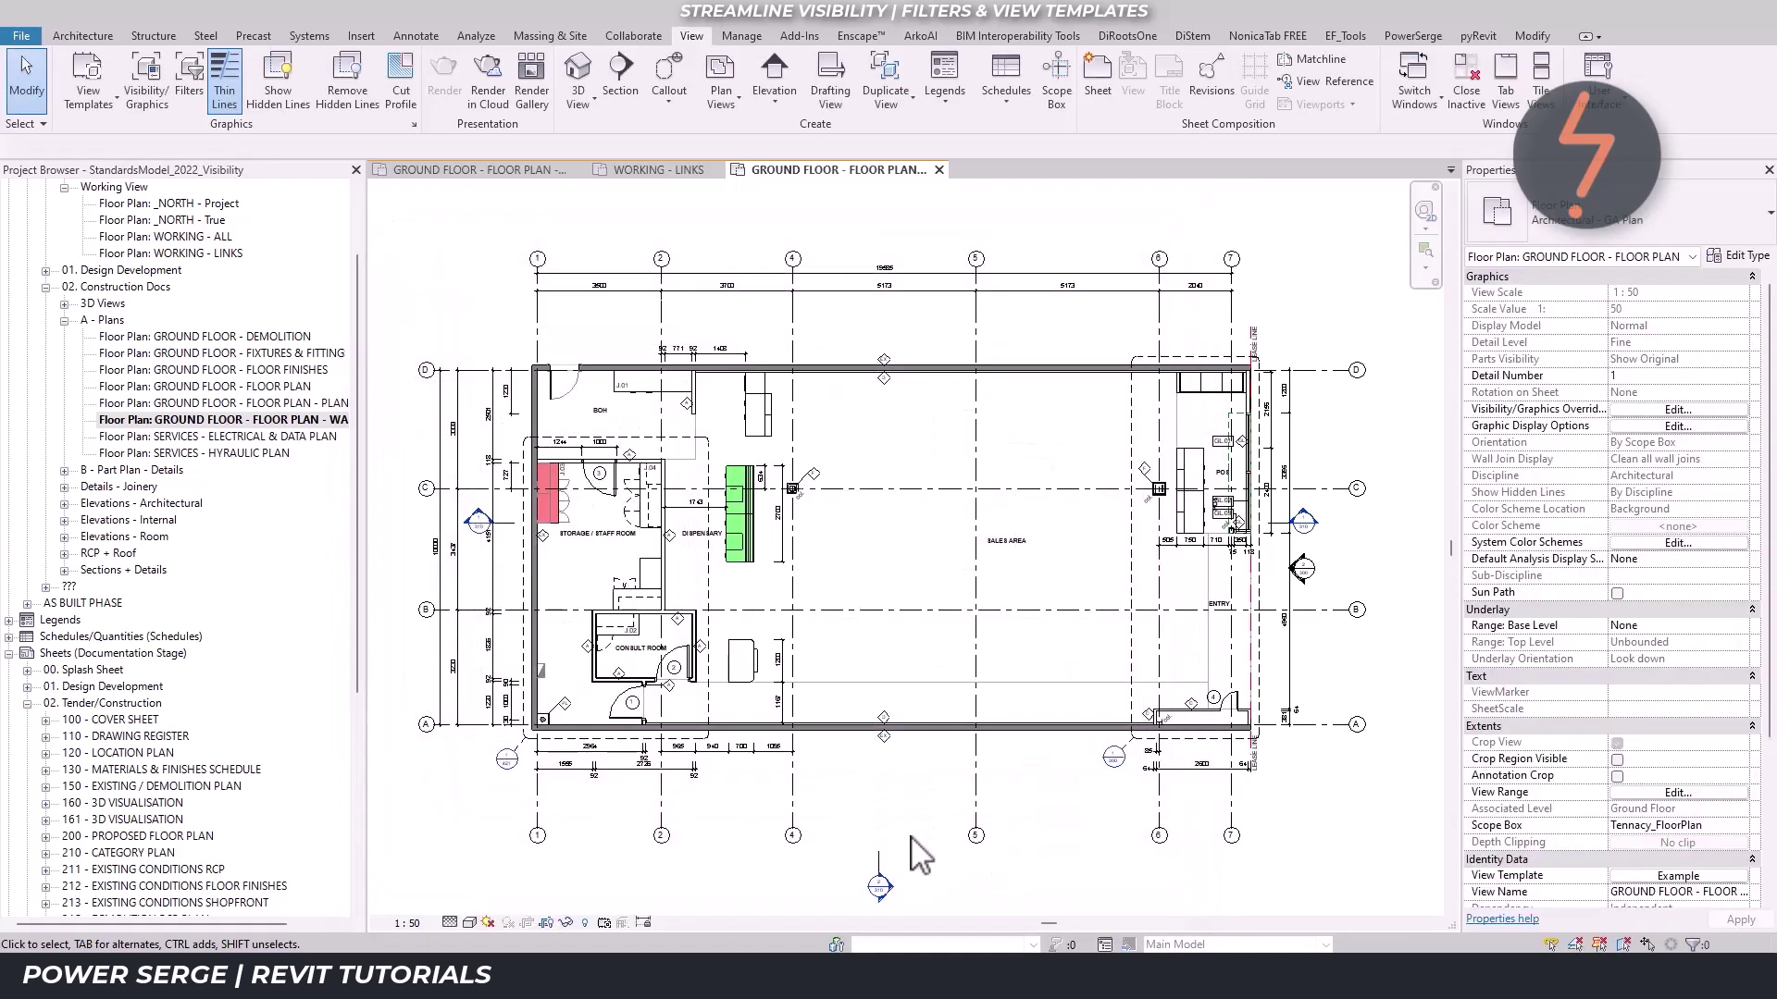